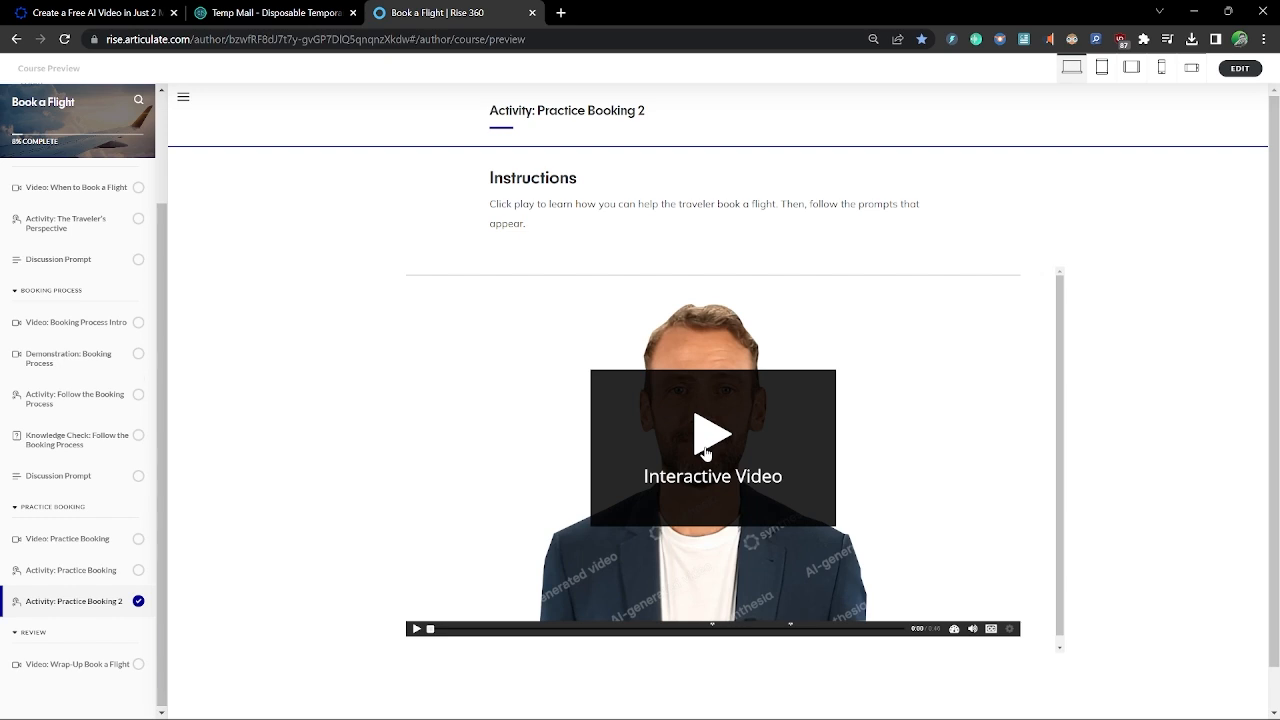
# Step: Play the Practice Booking 2 interactive video, and set the cabin class of the Expedia Seattle–Honolulu roundtrip search to First class
pyautogui.click(710, 433)
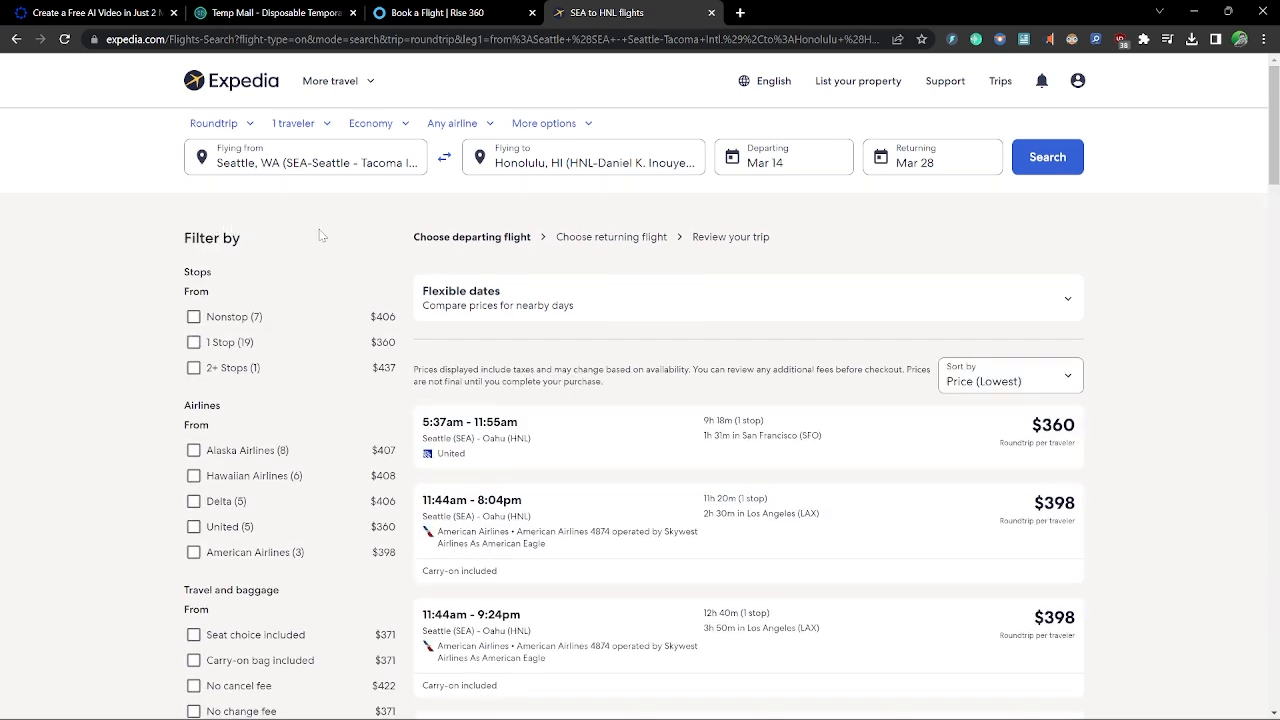
pyautogui.click(216, 128)
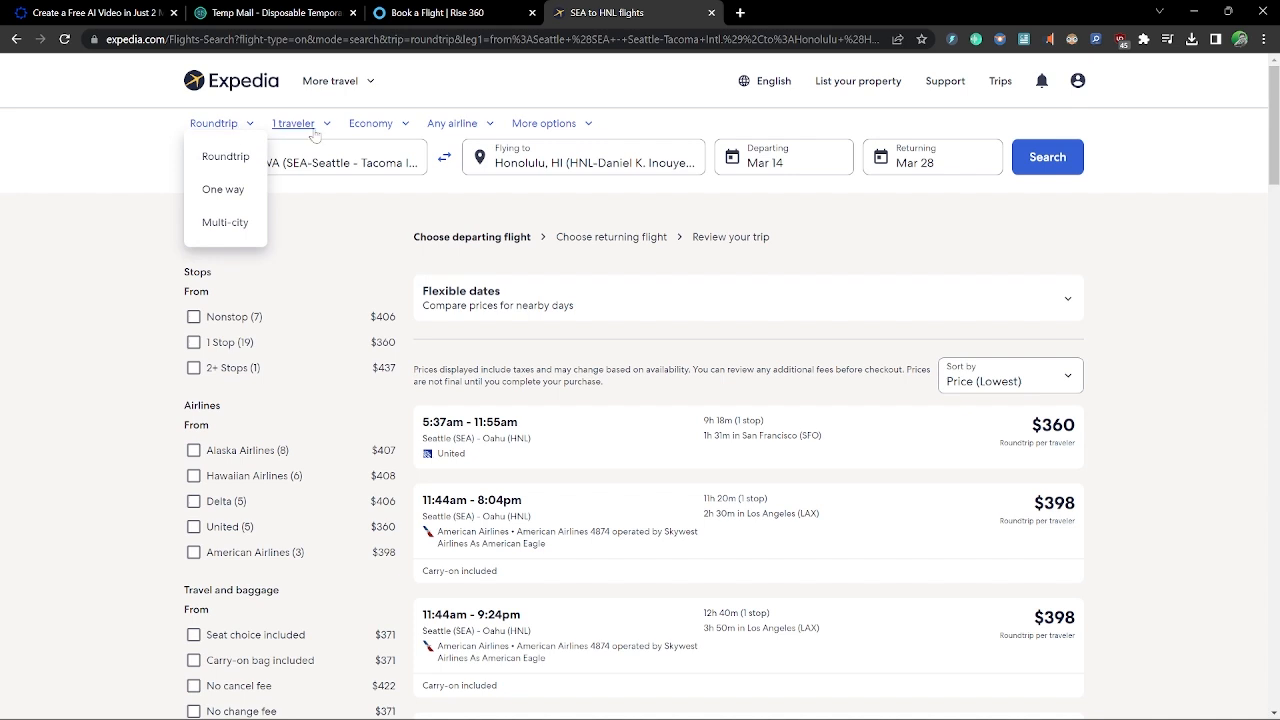
pyautogui.click(370, 124)
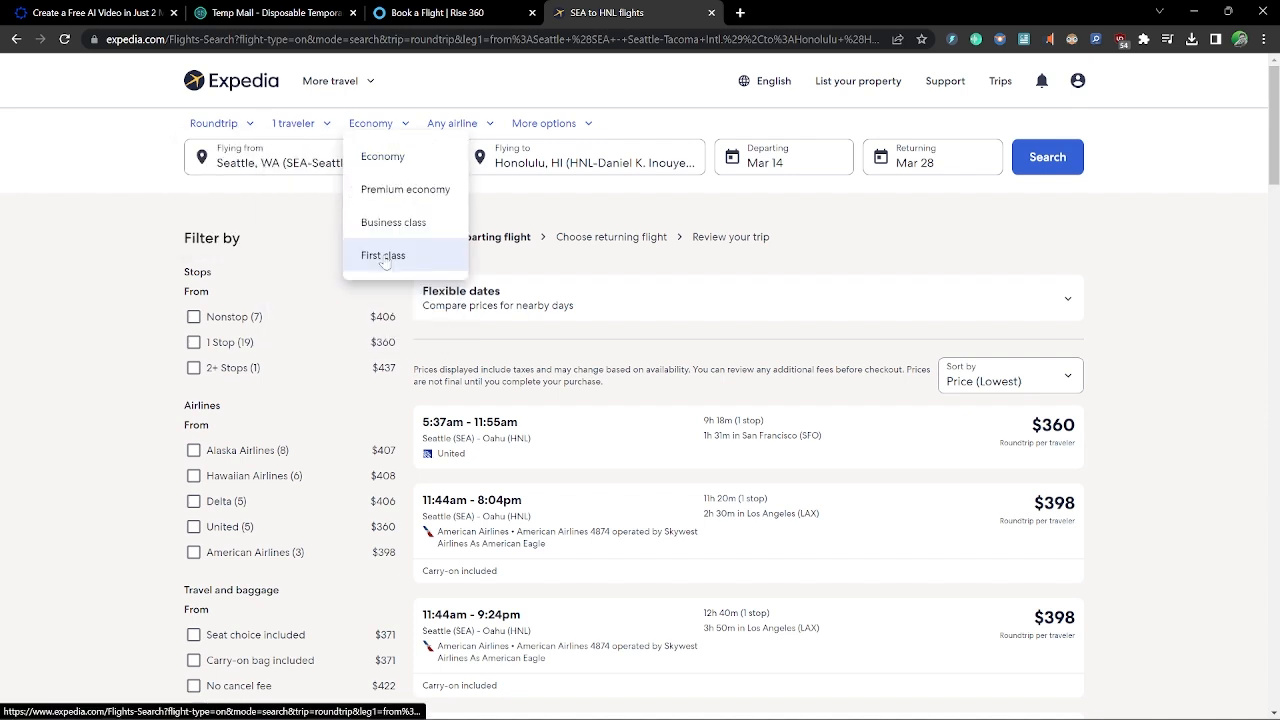
pyautogui.click(383, 256)
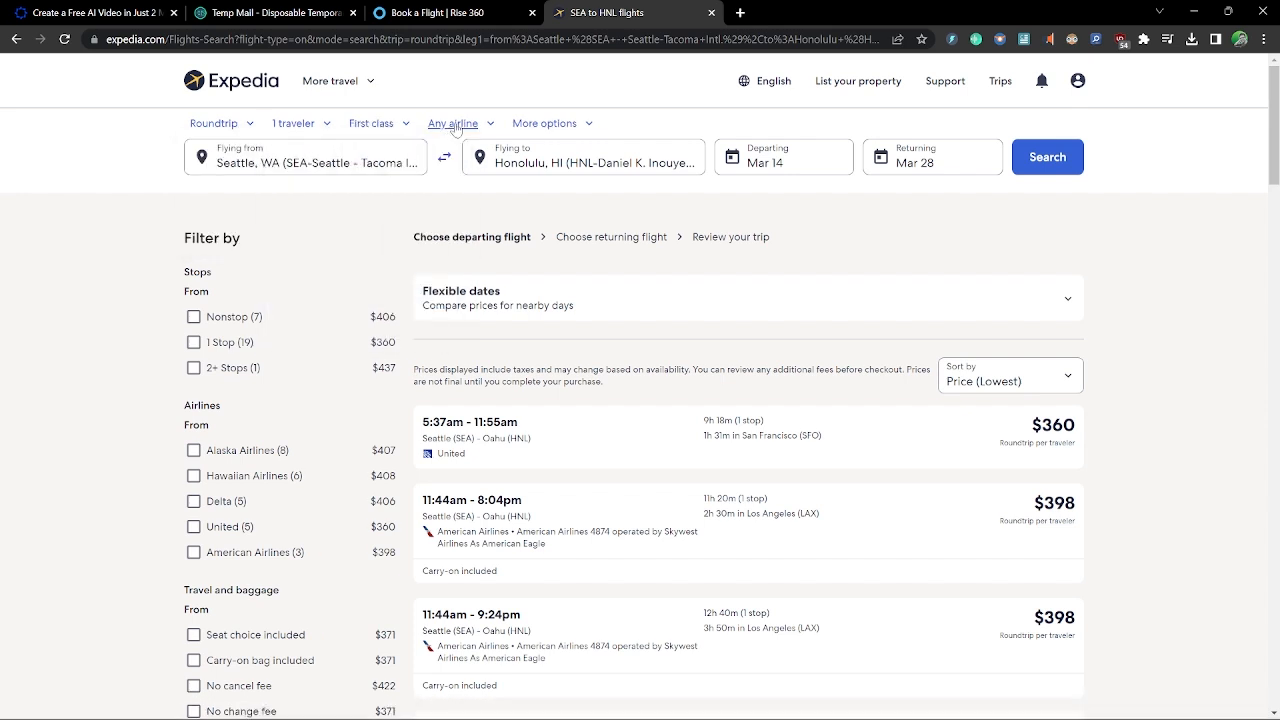
# Step: Restrict the flight search to nonstop flights and expand the Flexible dates price comparison
pyautogui.click(545, 125)
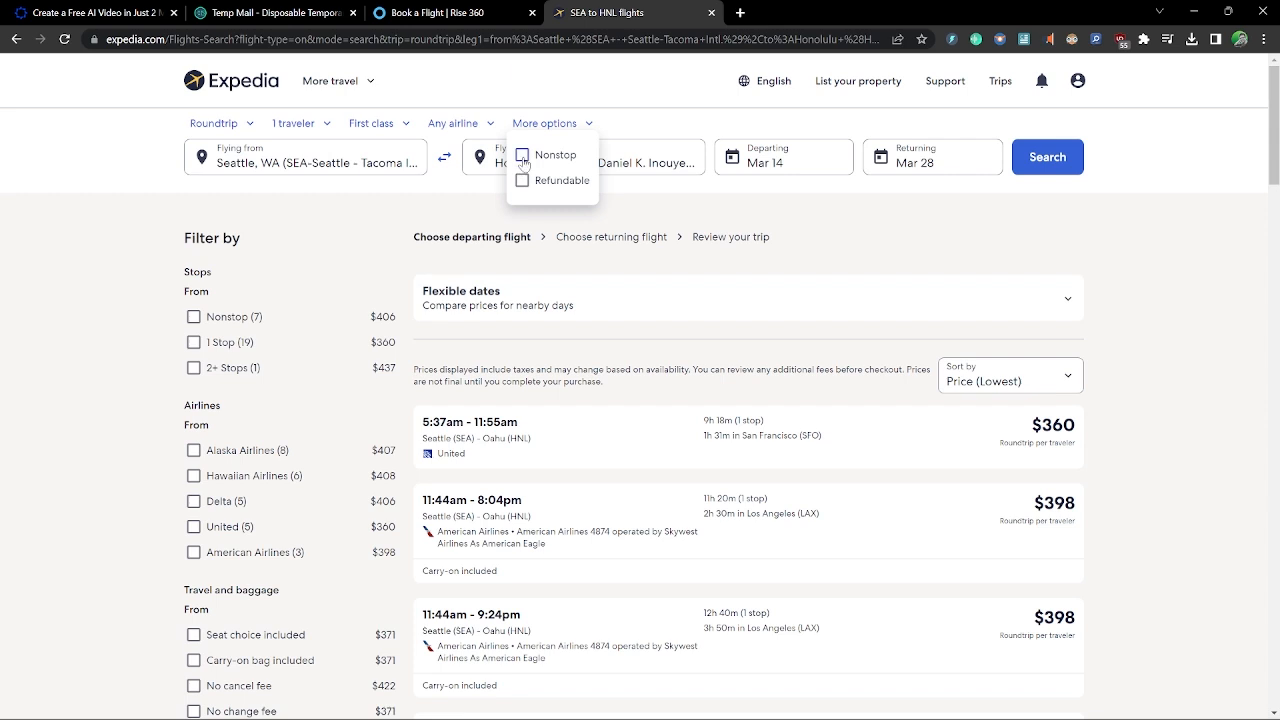
pyautogui.click(521, 155)
pyautogui.click(284, 221)
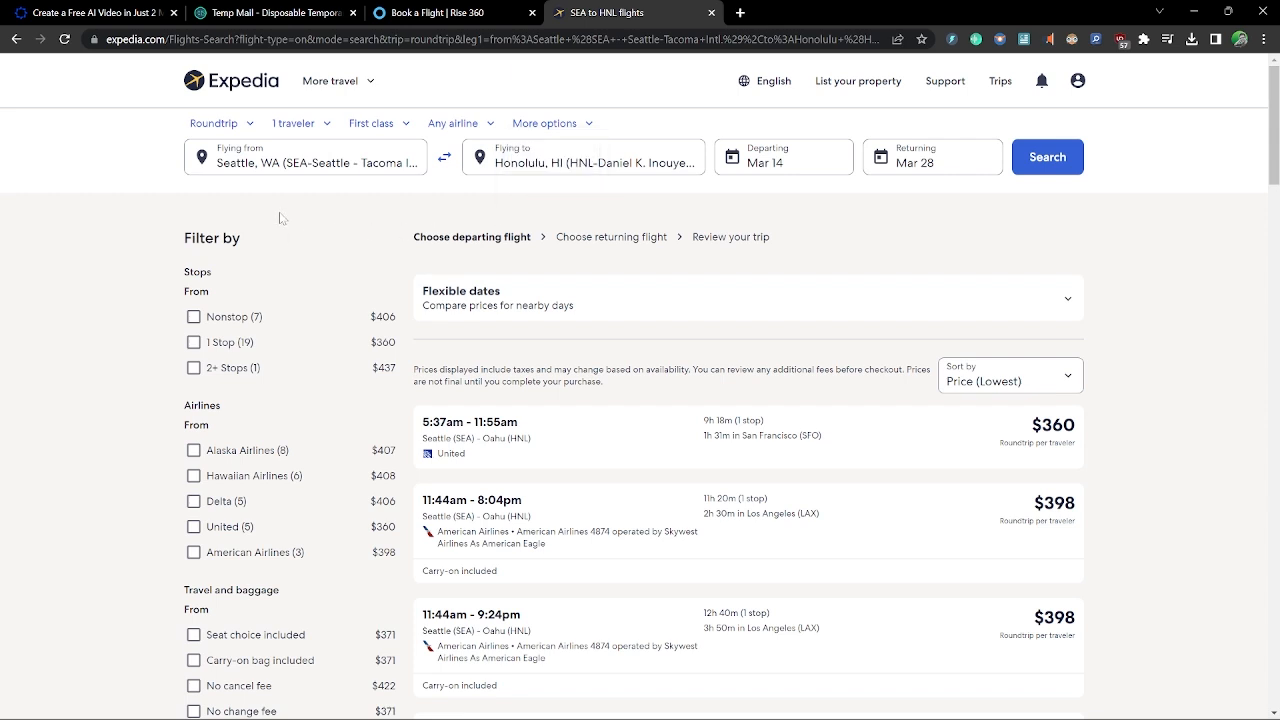
pyautogui.click(513, 297)
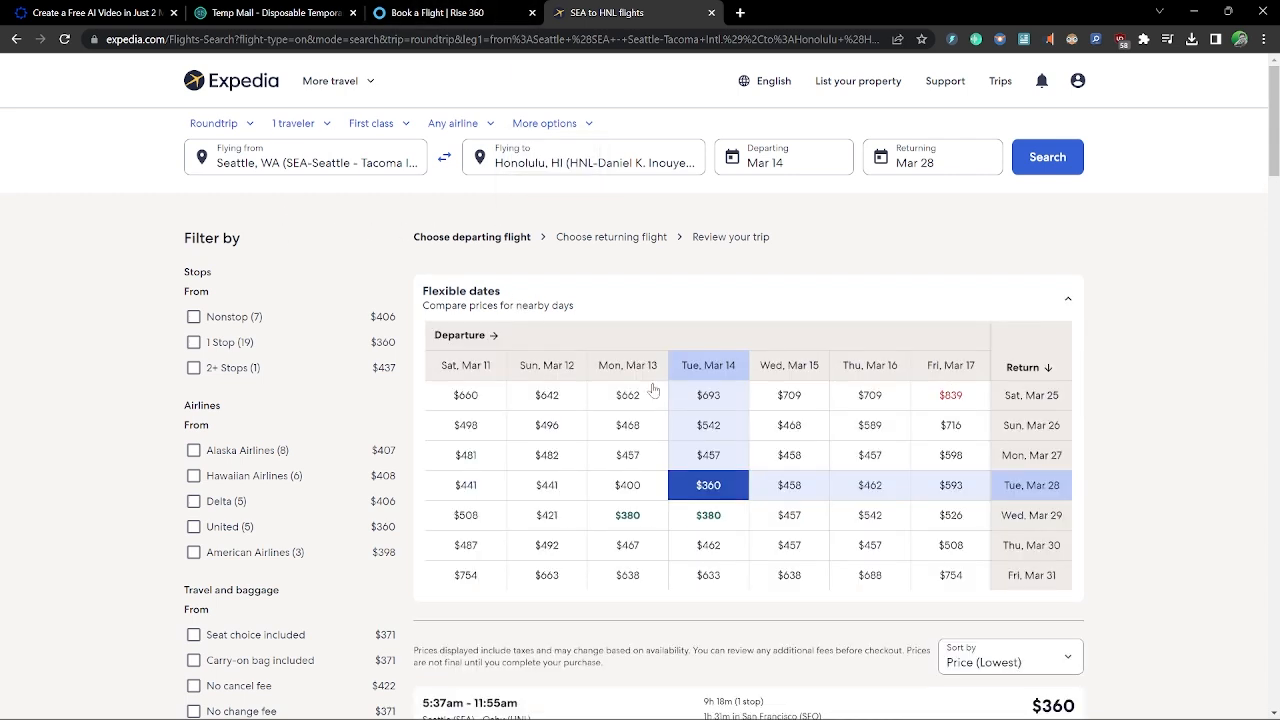
# Step: Switch to the Rise 360 course preview, answer the filter question with the economy option, and retry with "Roundtrip, first class, flexible dates, nonstop"
pyautogui.click(437, 13)
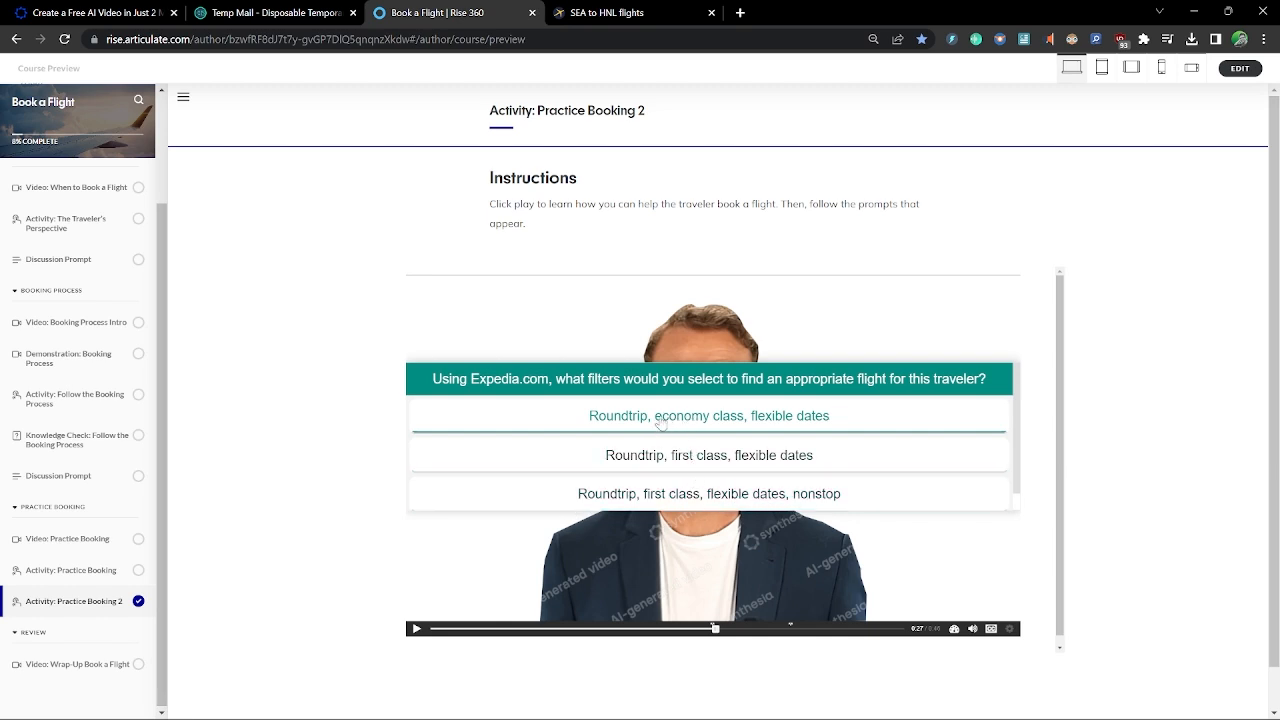
pyautogui.click(625, 420)
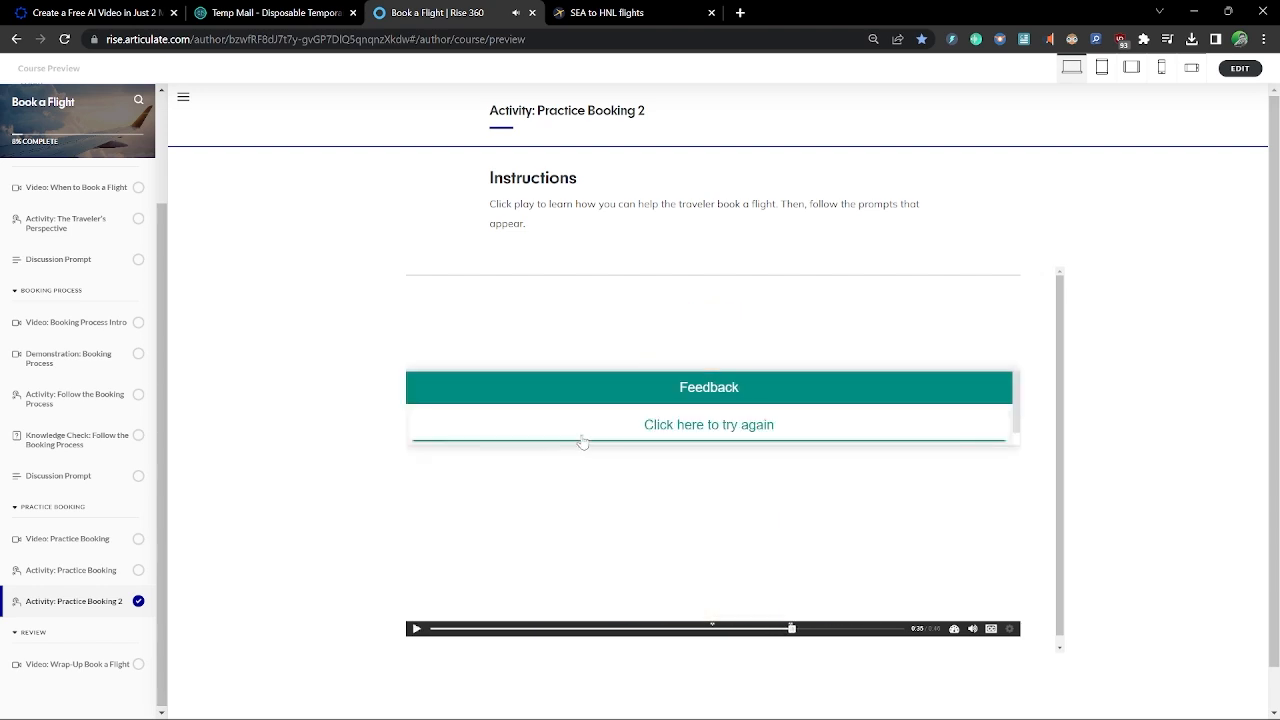
pyautogui.click(720, 426)
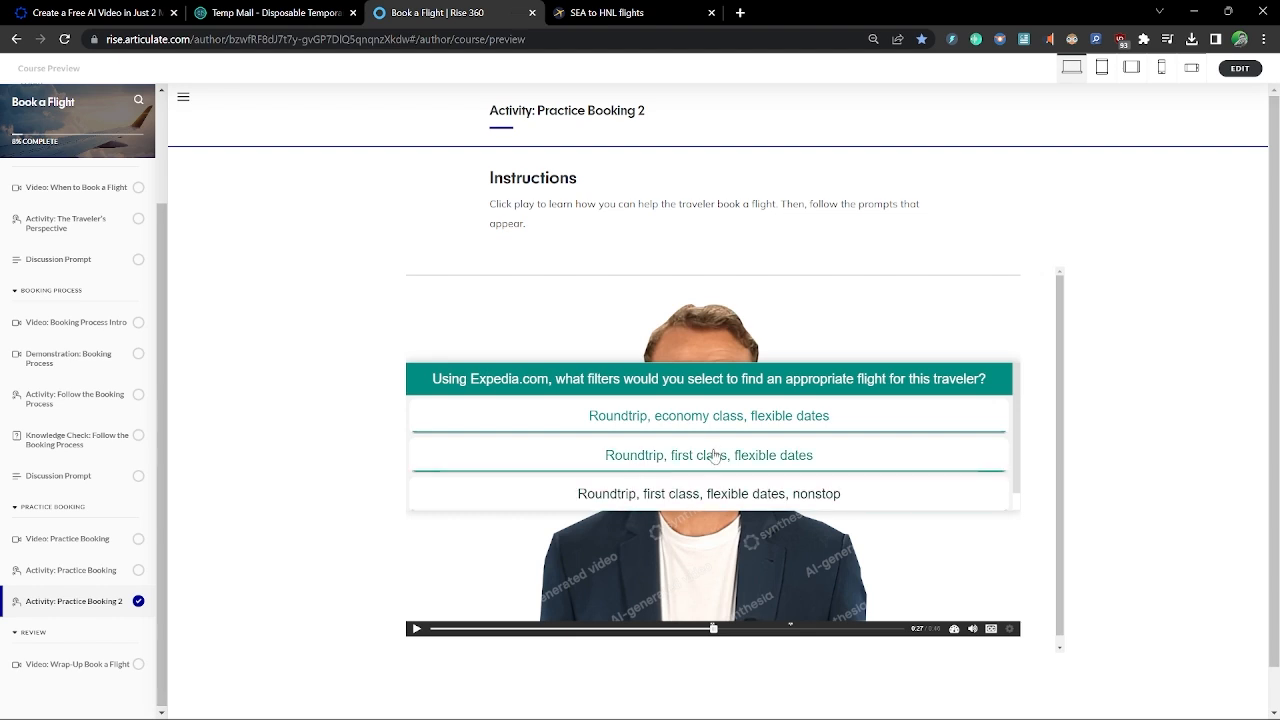
pyautogui.click(633, 497)
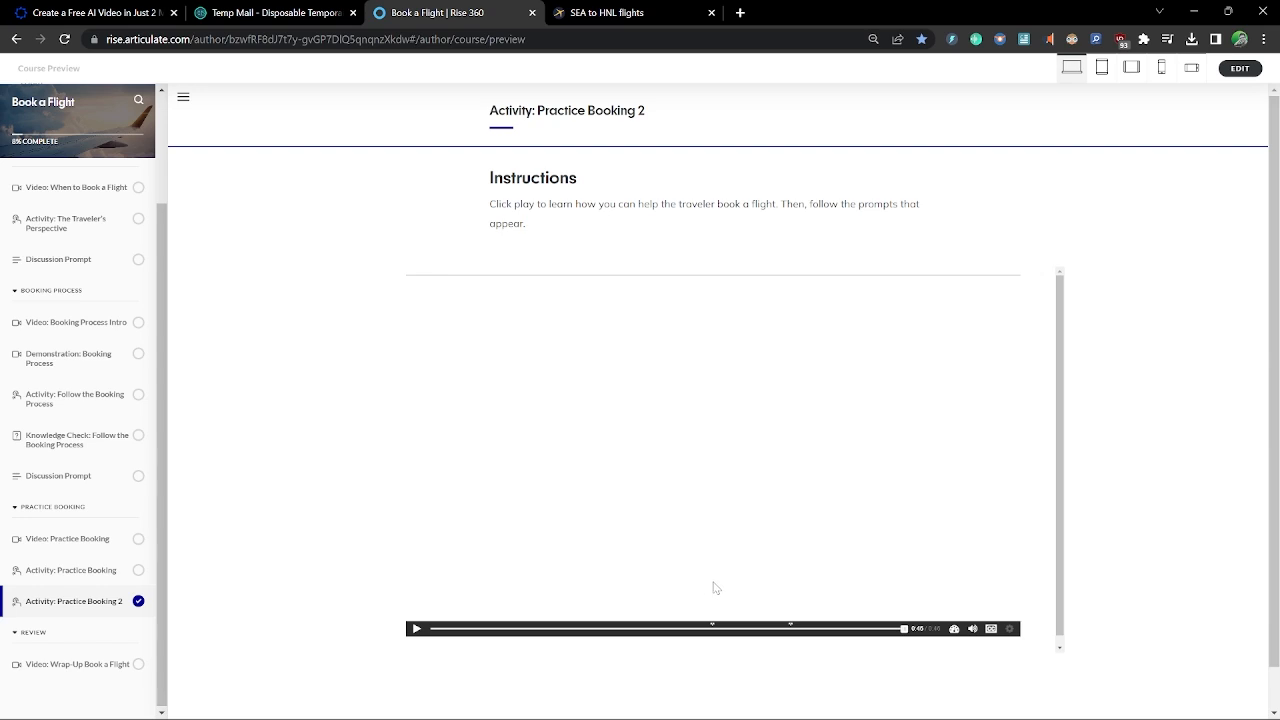
# Step: Switch to Synthesia, highlight the free AI video page's heading and web address, and view the Temp Mail inbox
pyautogui.click(100, 12)
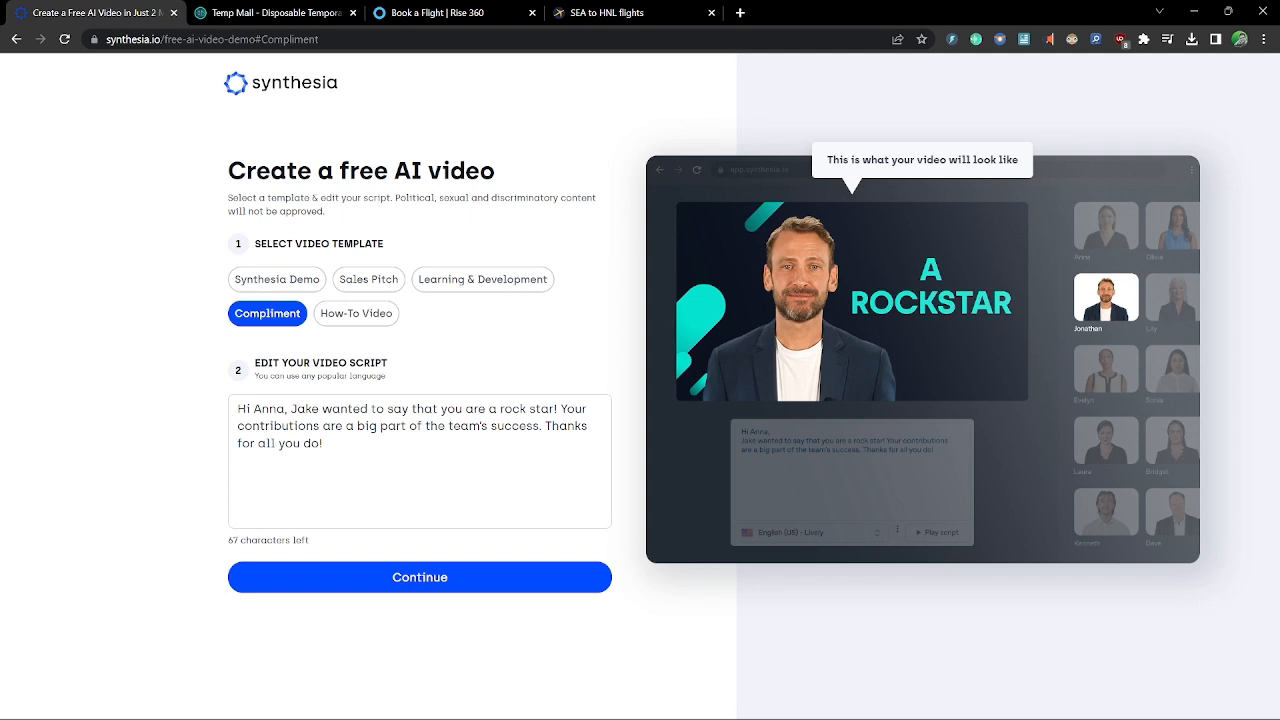
pyautogui.moveTo(389, 171); pyautogui.dragTo(517, 177)
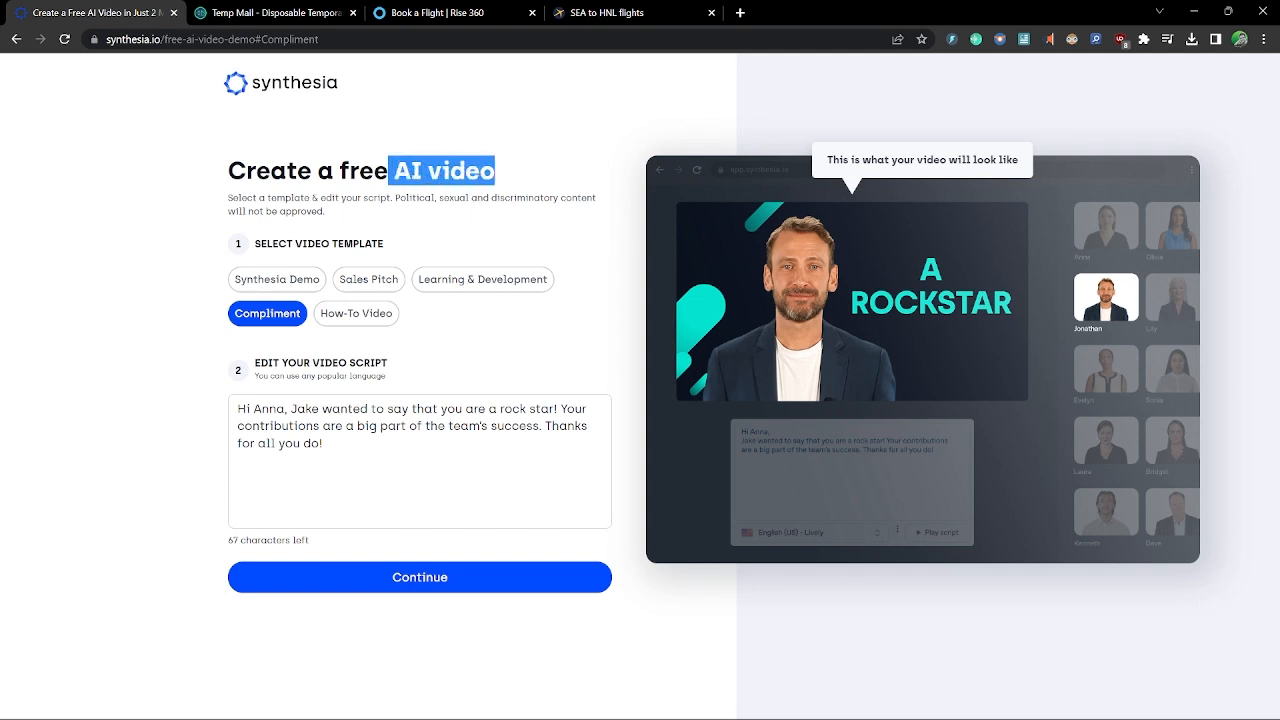
pyautogui.click(510, 180)
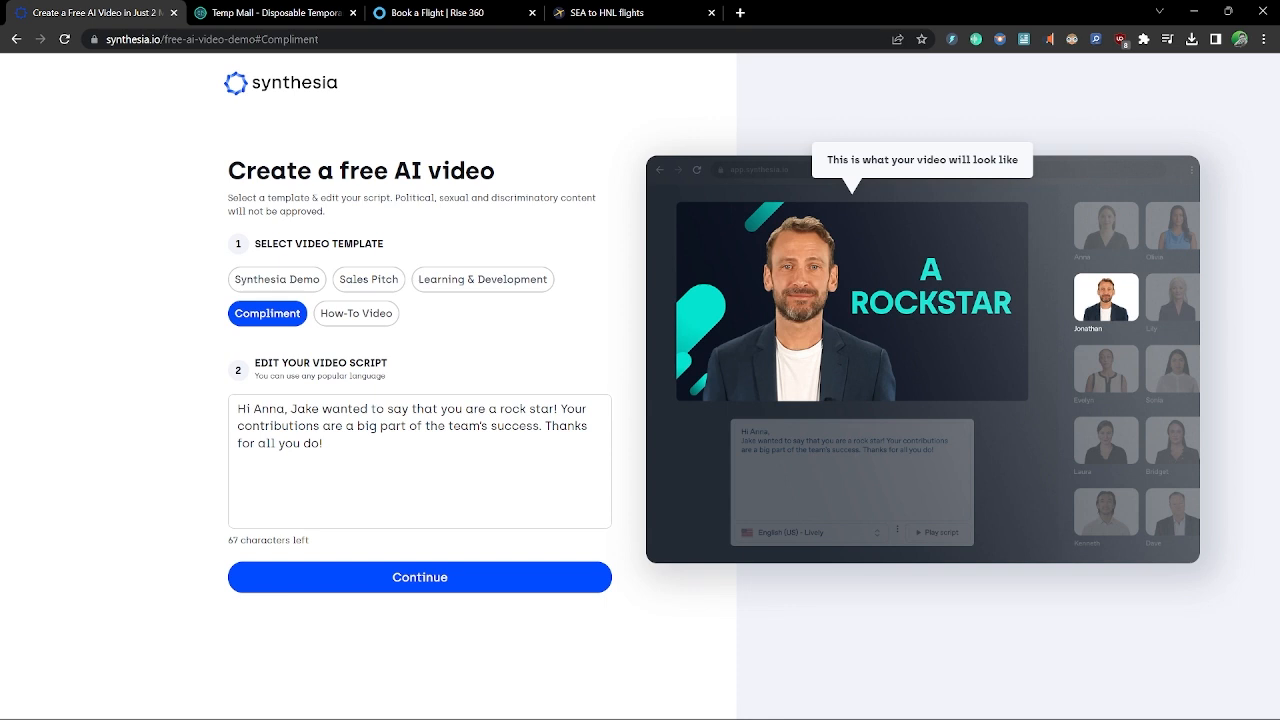
pyautogui.moveTo(497, 172); pyautogui.dragTo(392, 172)
pyautogui.click(390, 174)
pyautogui.click(162, 41)
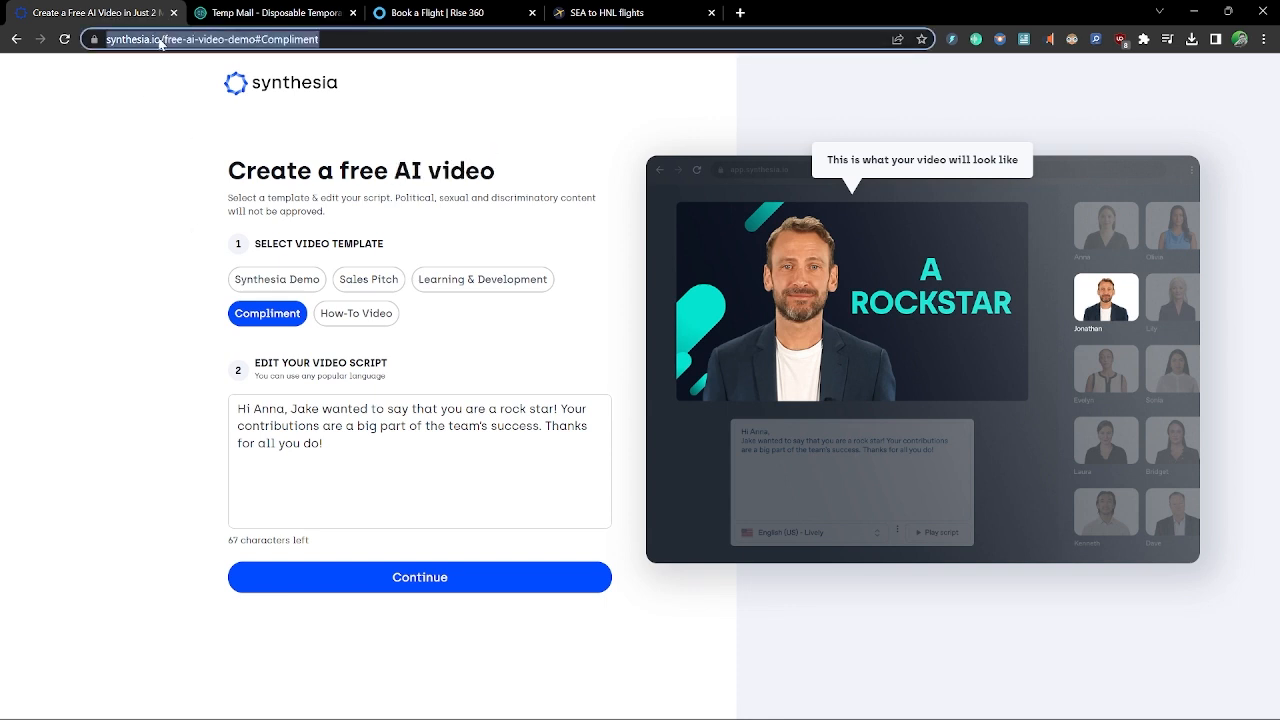
pyautogui.click(162, 41)
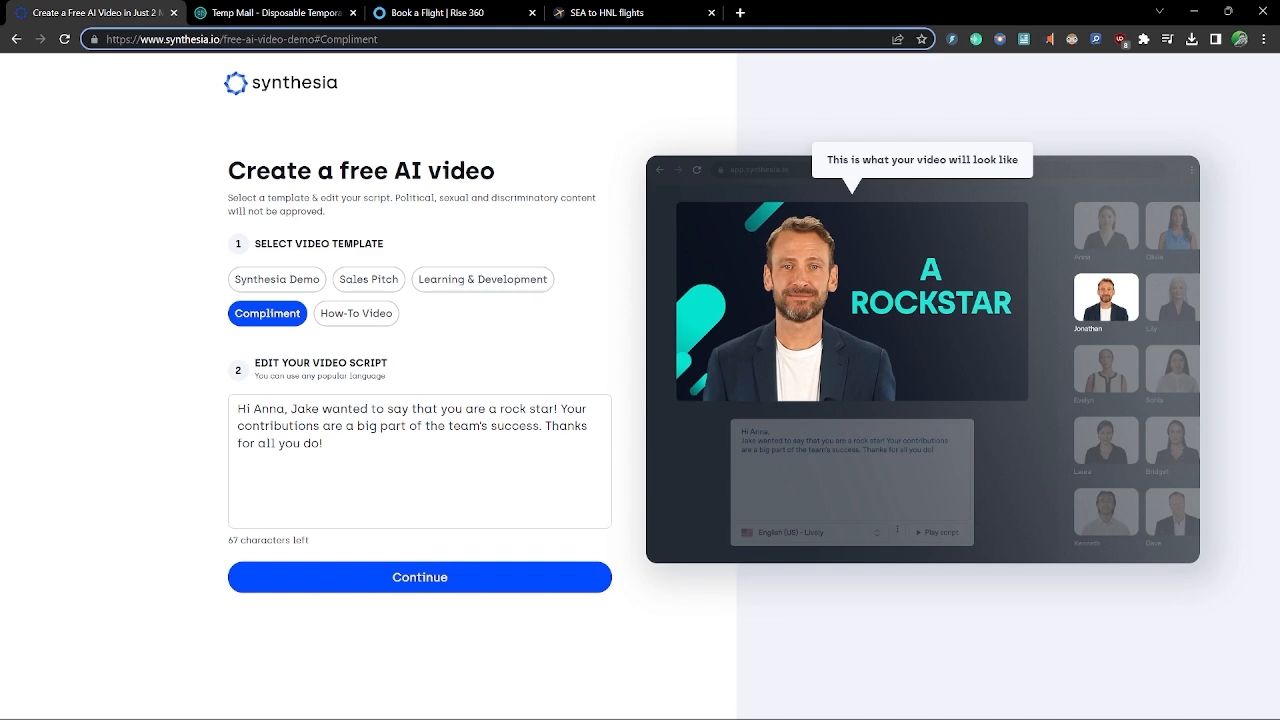
pyautogui.click(260, 13)
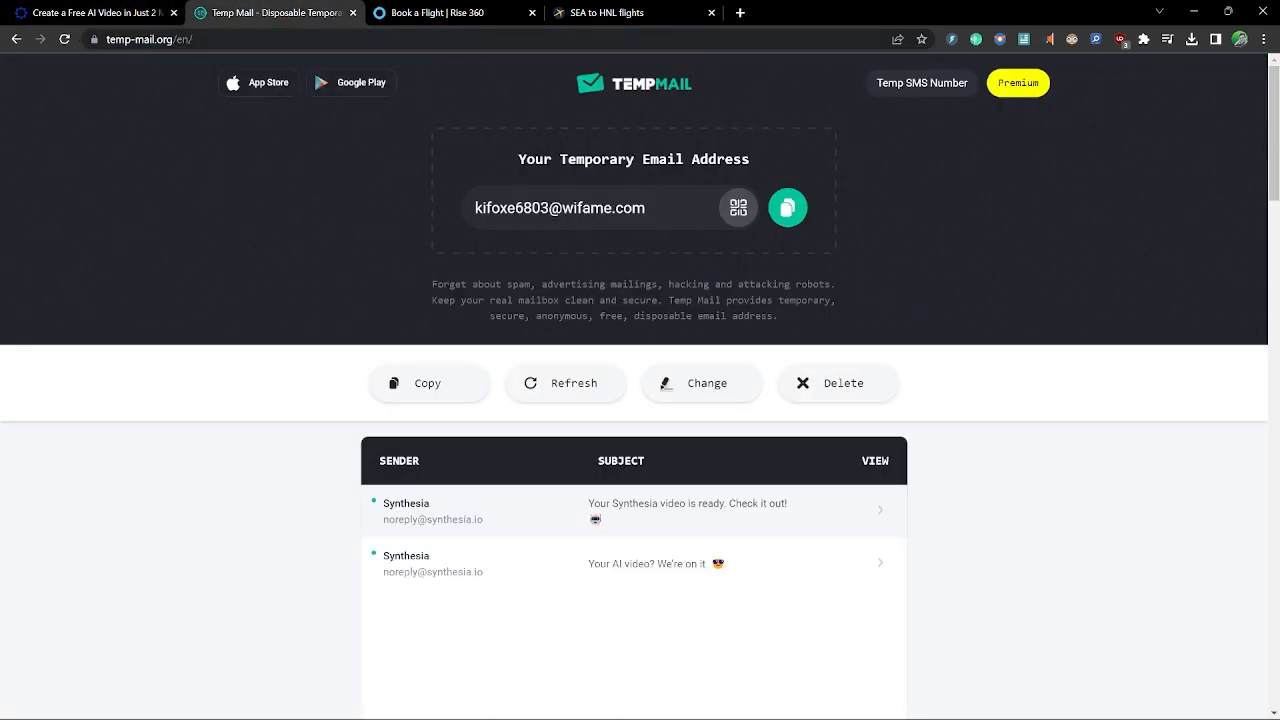
# Step: Return to the Synthesia page and highlight the whole script of the Compliment video template
pyautogui.click(30, 12)
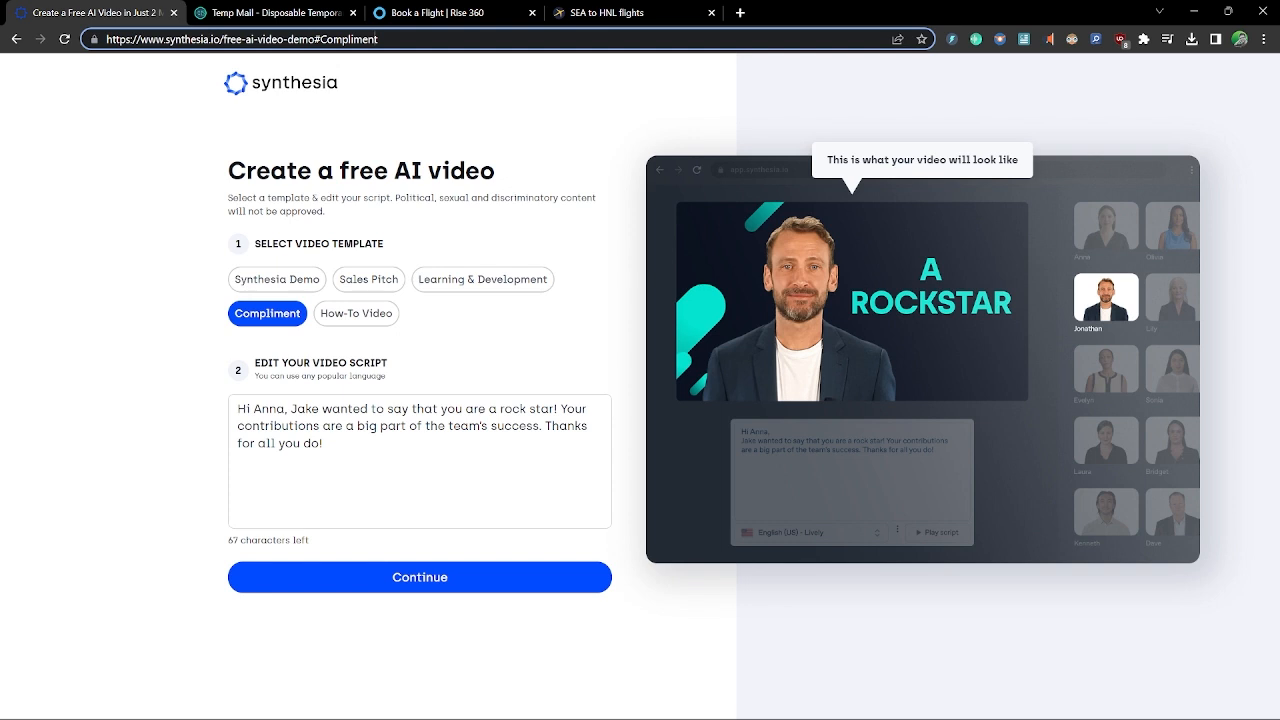
pyautogui.moveTo(330, 445); pyautogui.dragTo(228, 406)
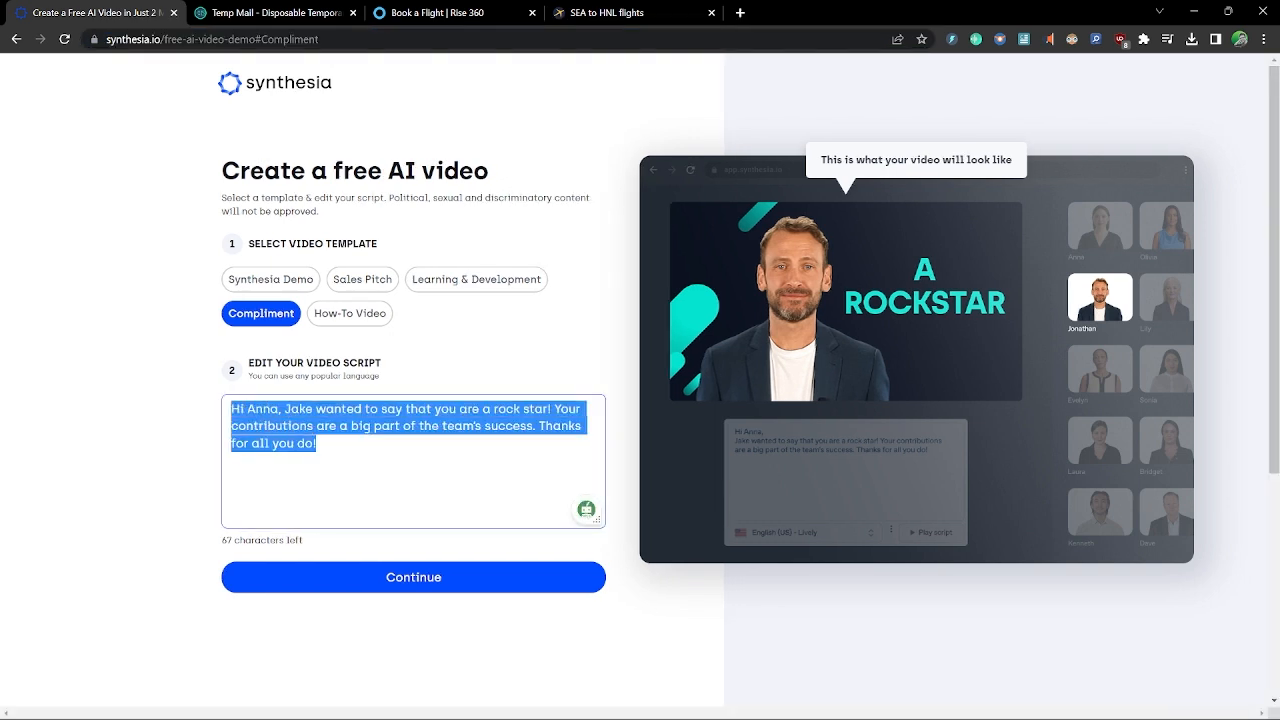
pyautogui.click(318, 444)
pyautogui.hotkey('ctrl', 'a')
pyautogui.press('super')
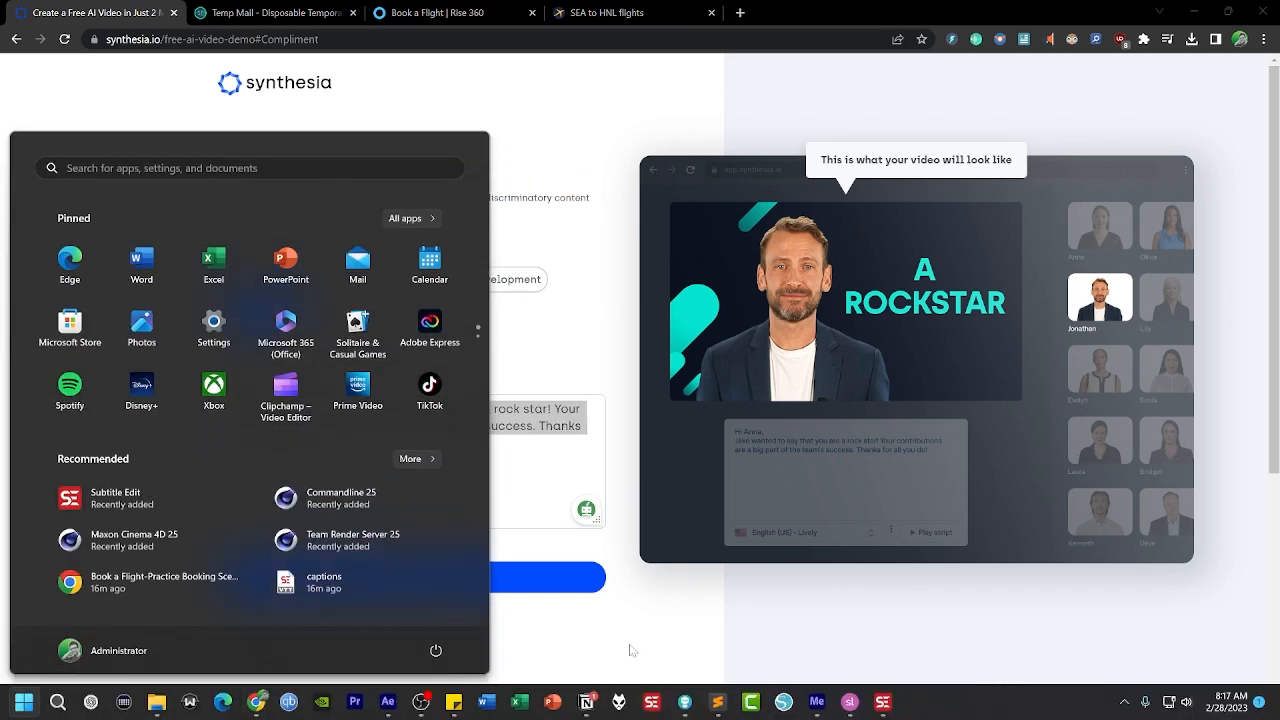
pyautogui.press('super')
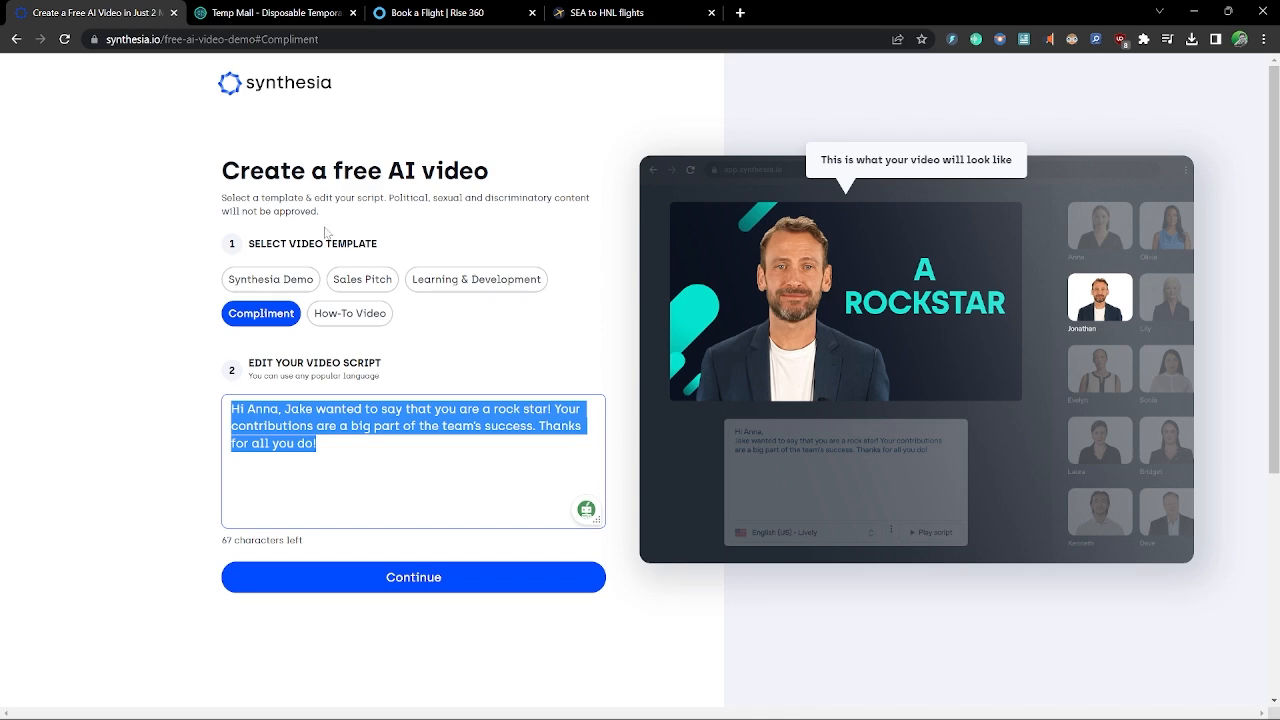
# Step: Switch to After Effects and compare the timelines of the s_pt1 and Pre-comp 1 compositions
pyautogui.press('super')
pyautogui.click(396, 708)
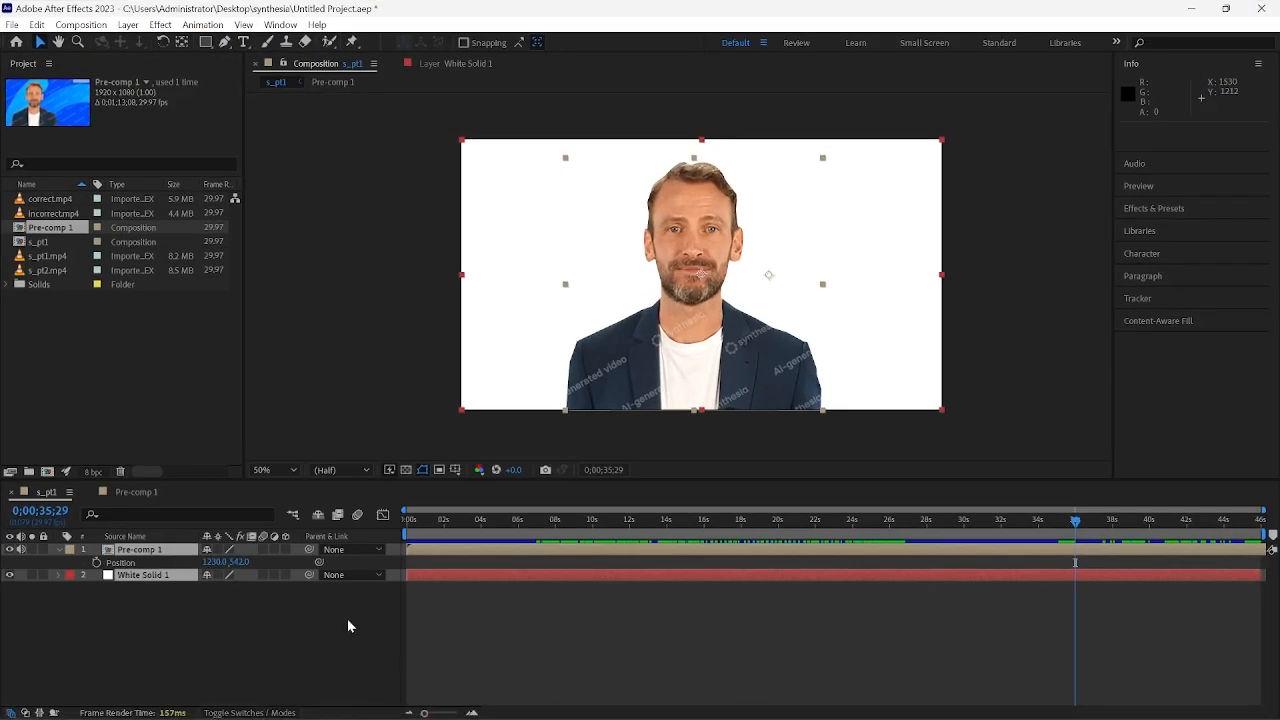
pyautogui.click(133, 491)
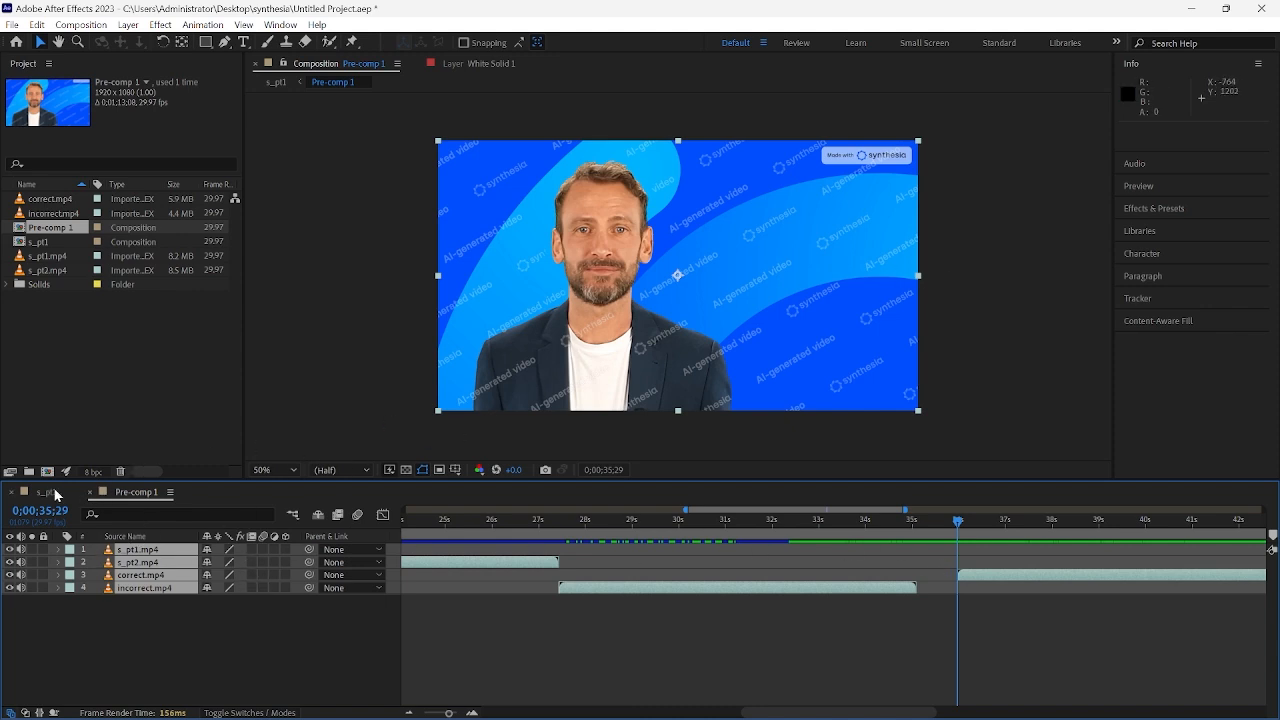
pyautogui.click(55, 494)
pyautogui.click(101, 497)
pyautogui.click(50, 493)
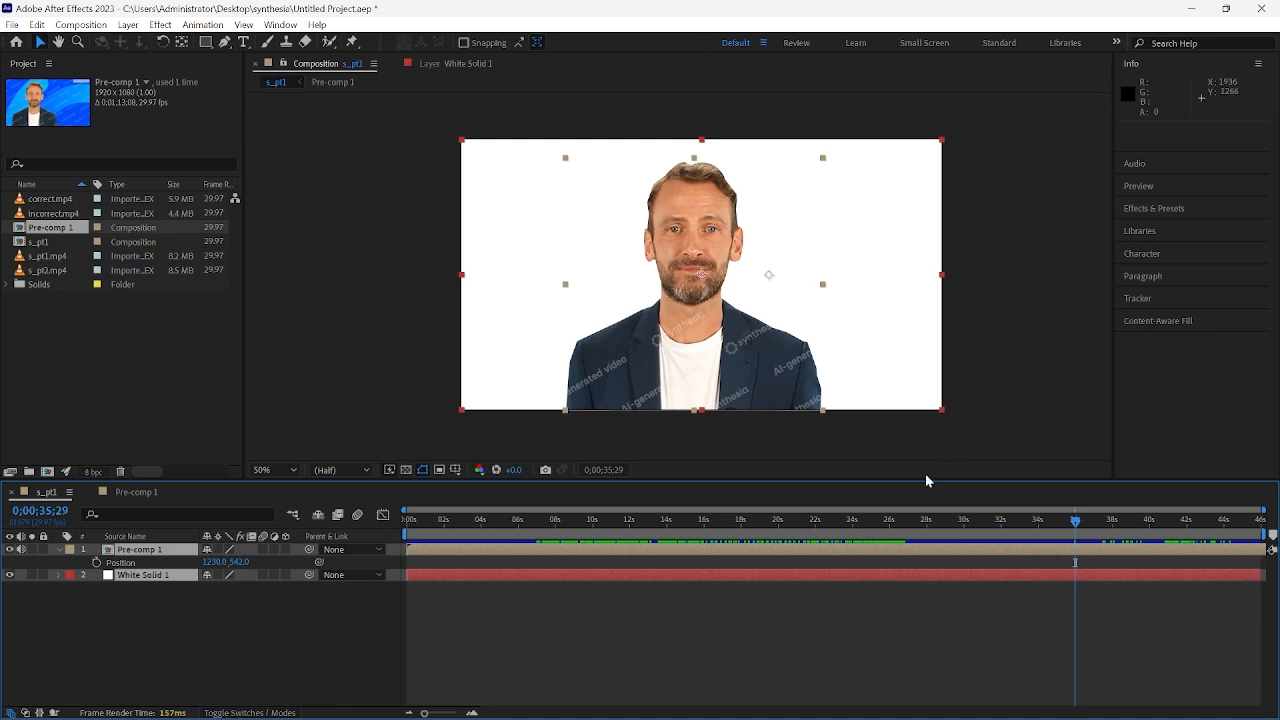
pyautogui.click(120, 495)
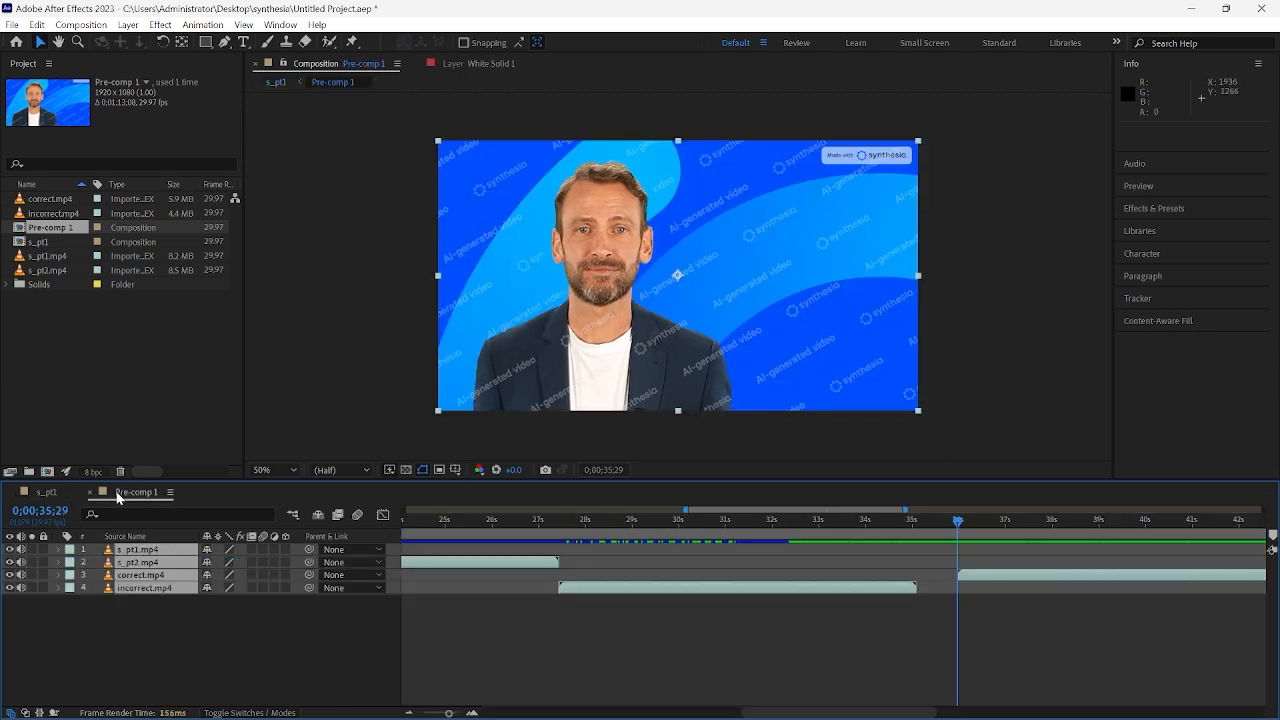
# Step: In Pre-comp 1, move the playhead to 0;00;27;13 at the start of incorrect.mp4 and highlight the incorrect.mp4 and correct.mp4 layers
pyautogui.click(631, 635)
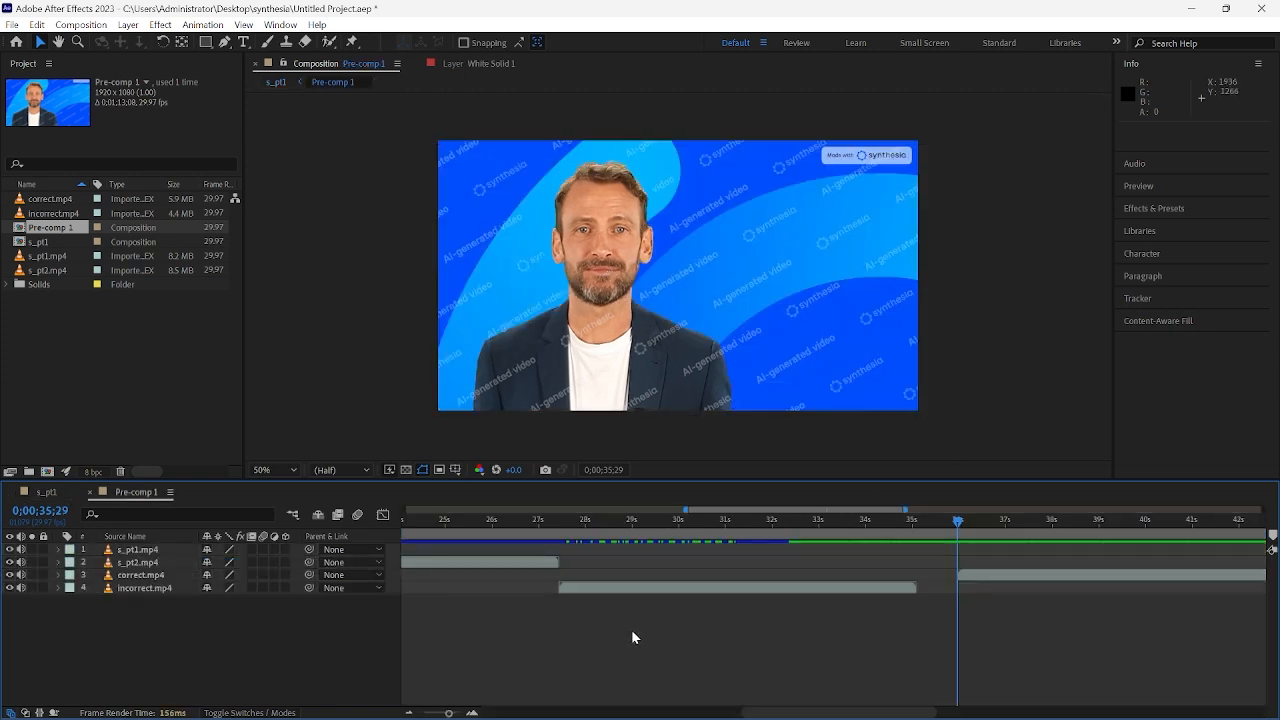
pyautogui.click(553, 522)
pyautogui.click(560, 525)
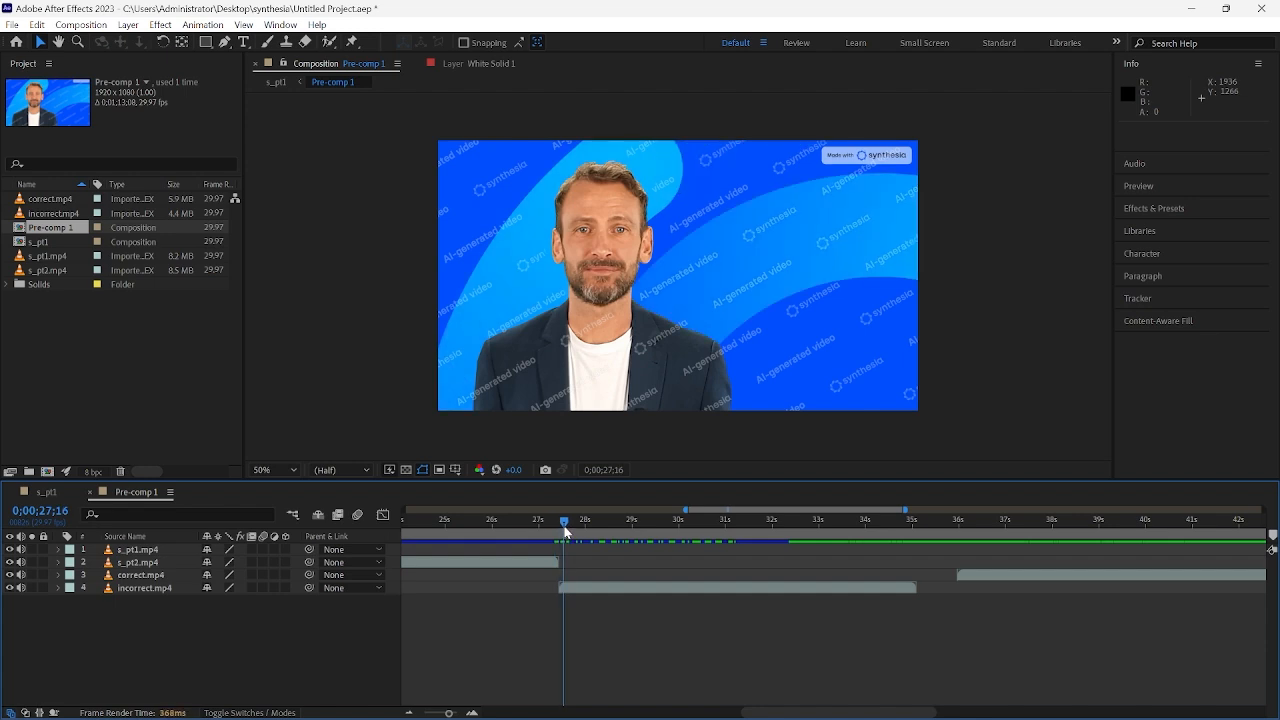
pyautogui.click(145, 588)
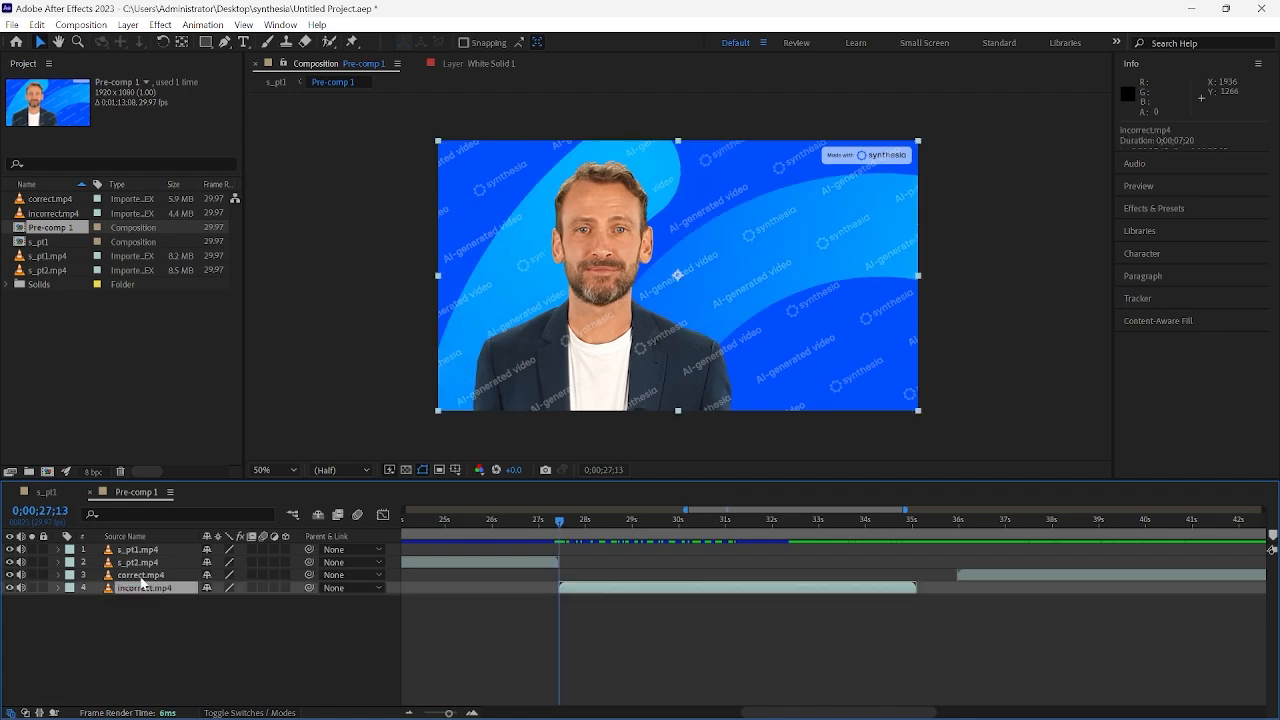
pyautogui.click(141, 576)
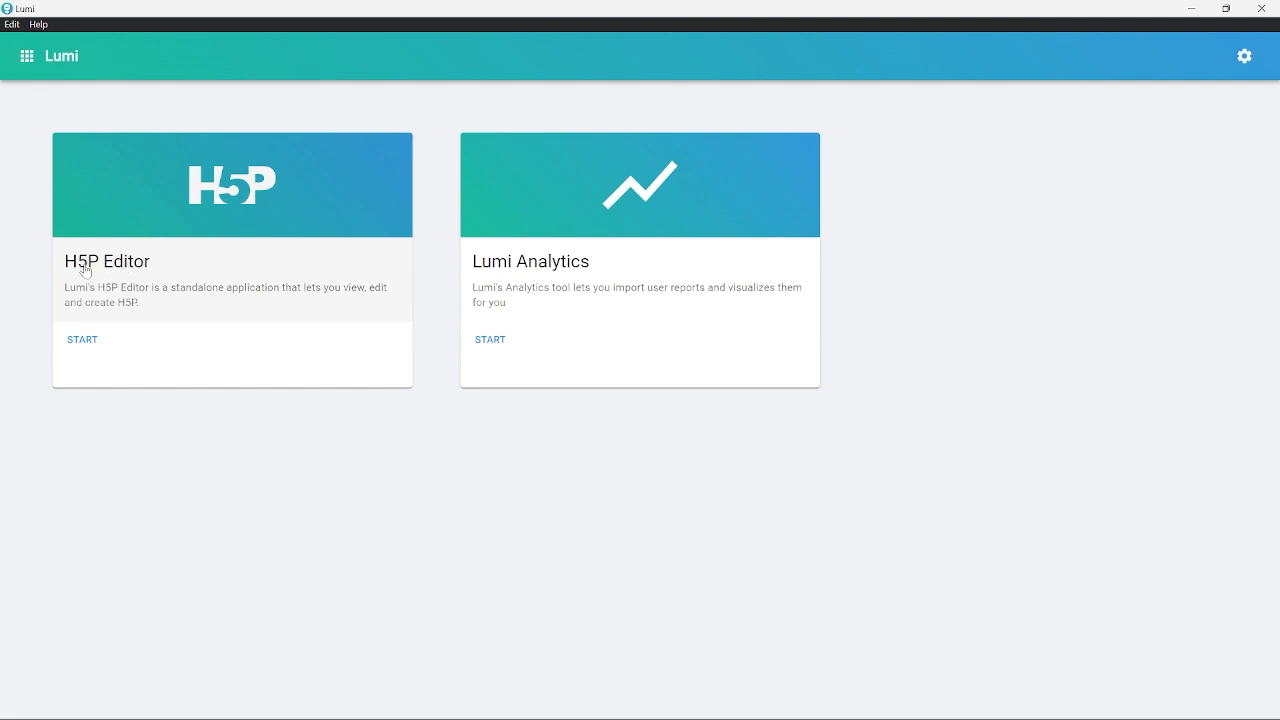
# Step: In Lumi, start the H5P Editor, review the Book a Flight-Practice Booking Scenario's uploaded video, and open its Add interactions stage
pyautogui.click(81, 342)
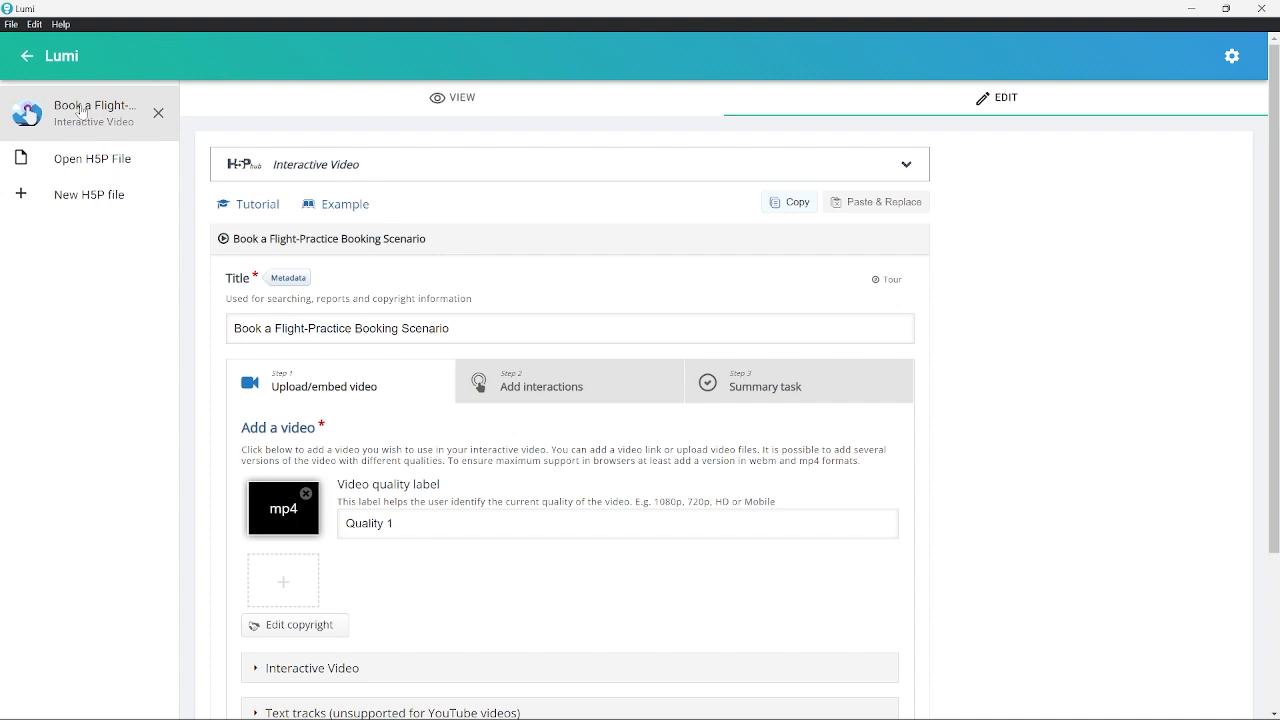
pyautogui.click(79, 105)
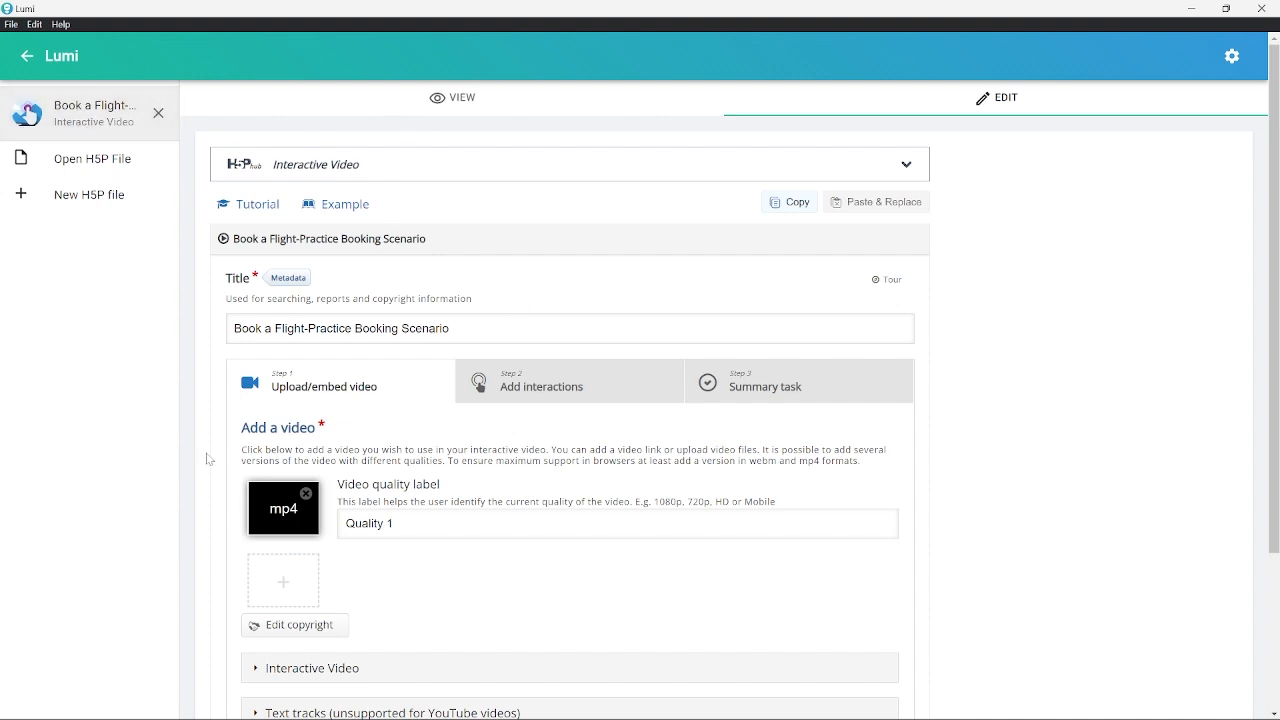
pyautogui.scroll(-1, 327, 511)
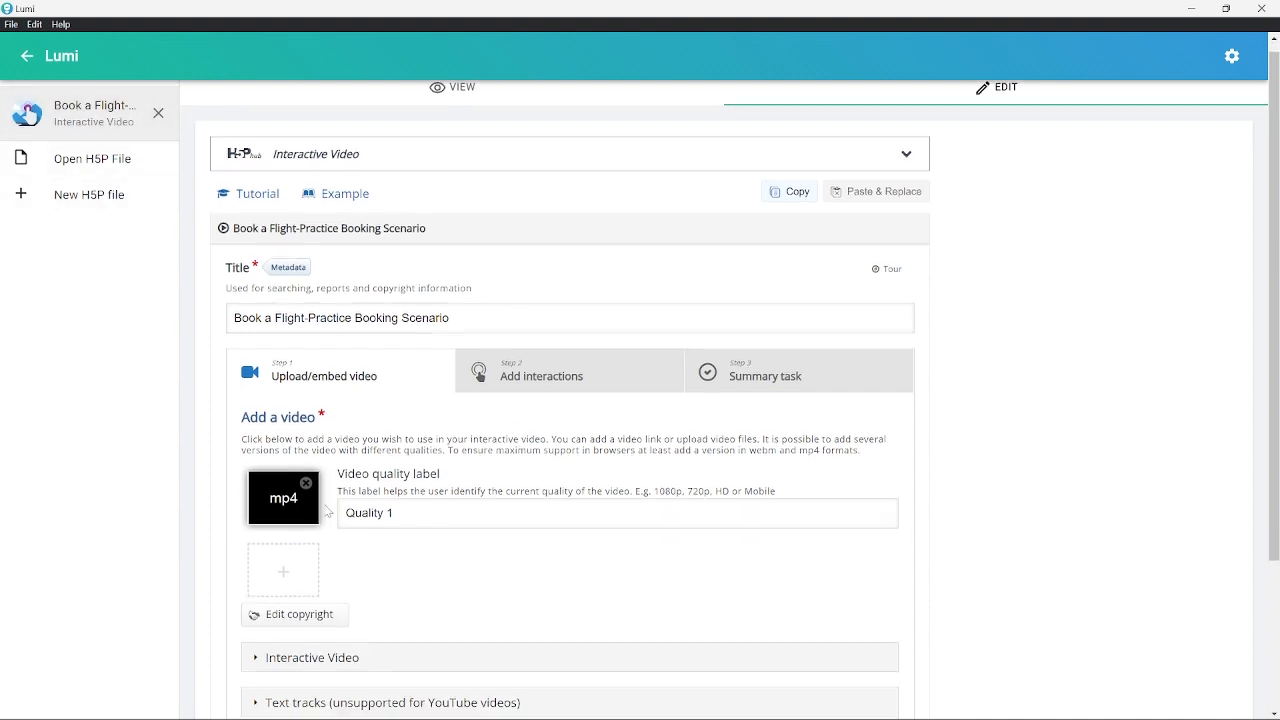
pyautogui.scroll(-3, 327, 511)
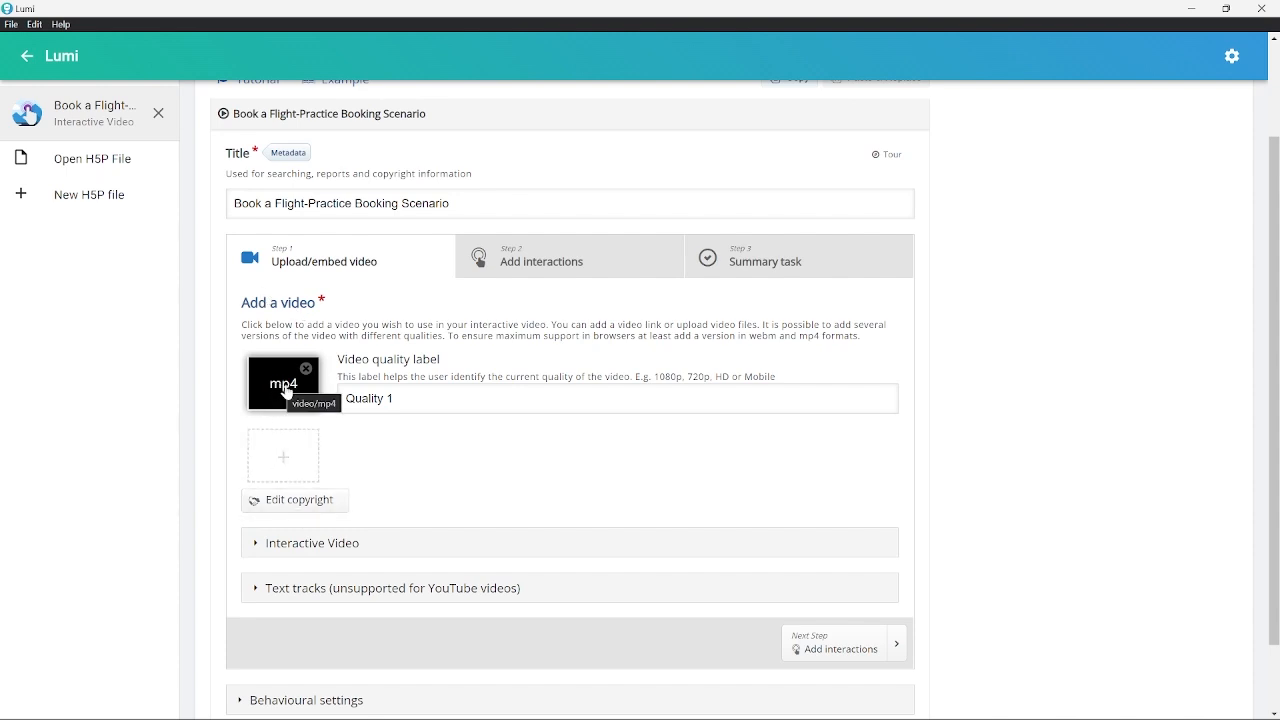
pyautogui.scroll(2, 222, 340)
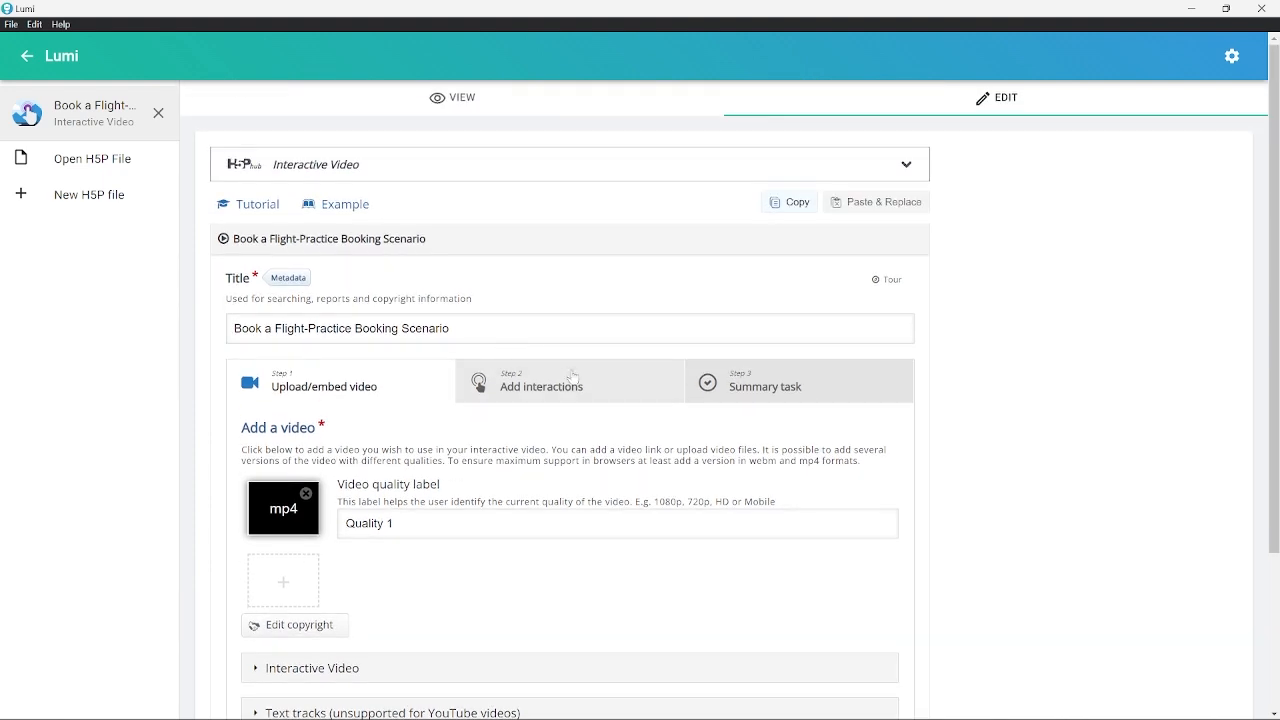
pyautogui.click(541, 388)
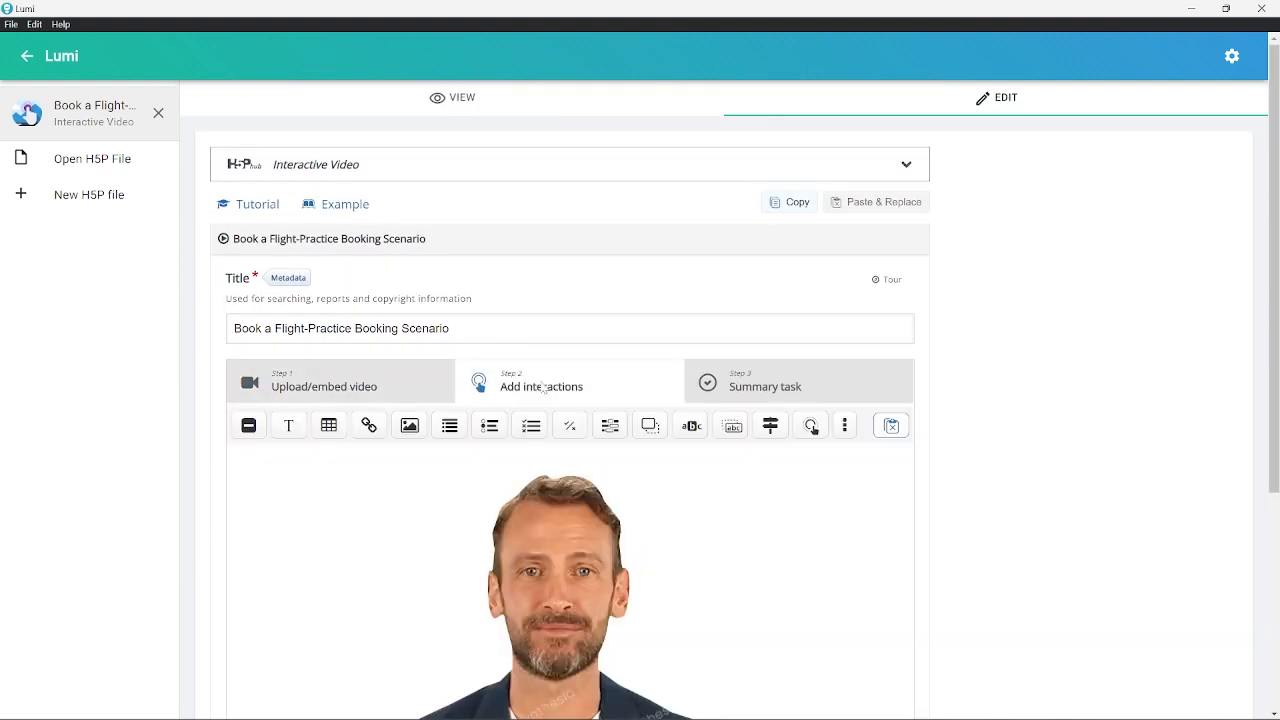
# Step: Move the video to the flight filters crossroads at 0:27 and open that interaction for editing
pyautogui.scroll(-2, 541, 393)
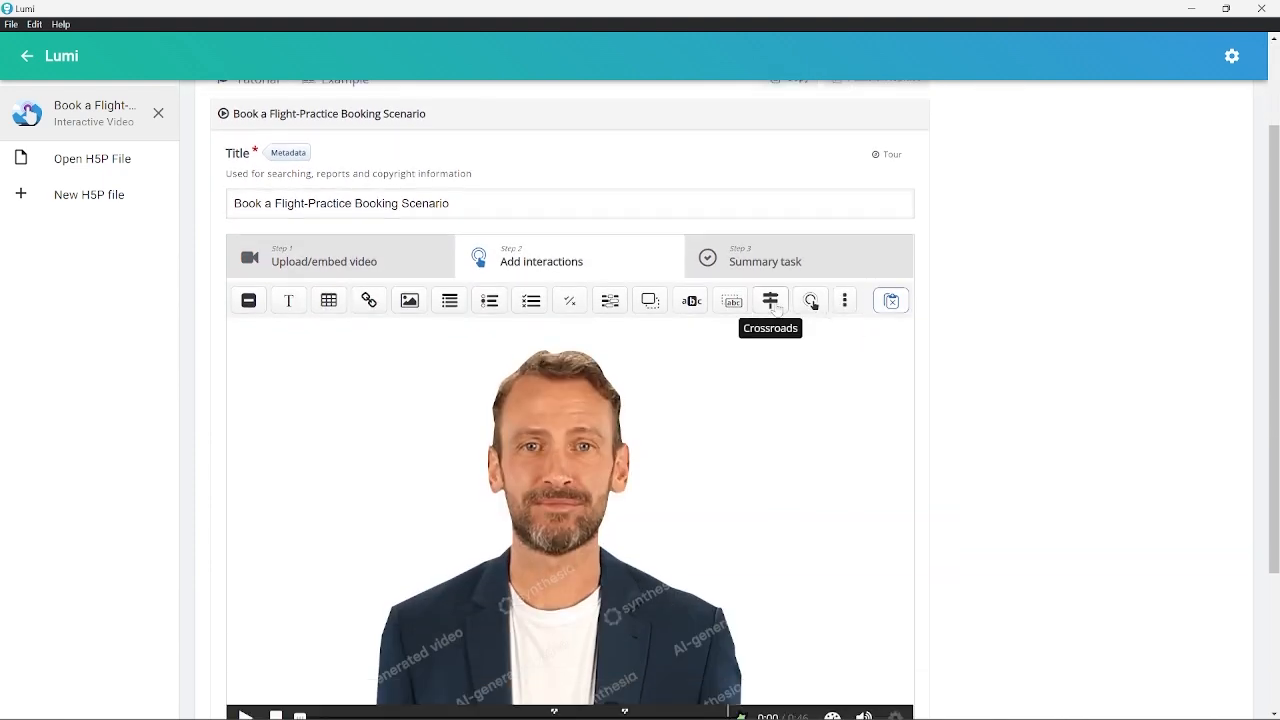
pyautogui.scroll(-2, 674, 490)
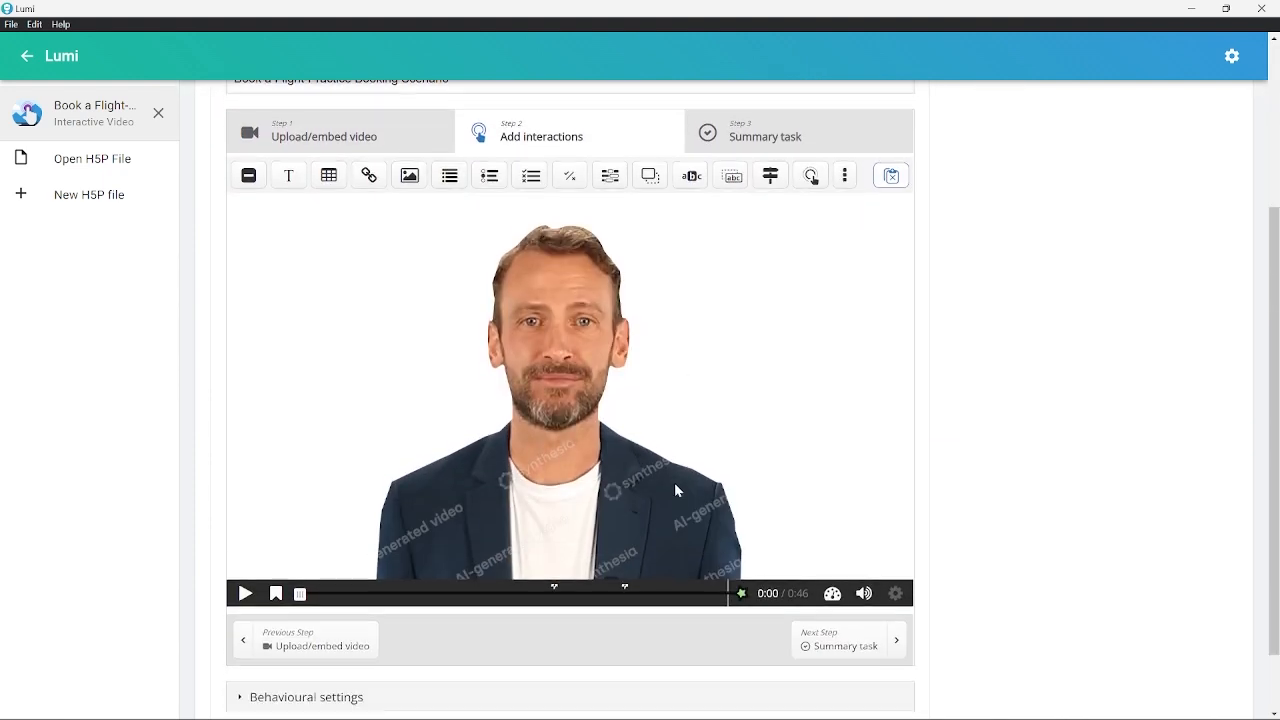
pyautogui.click(554, 593)
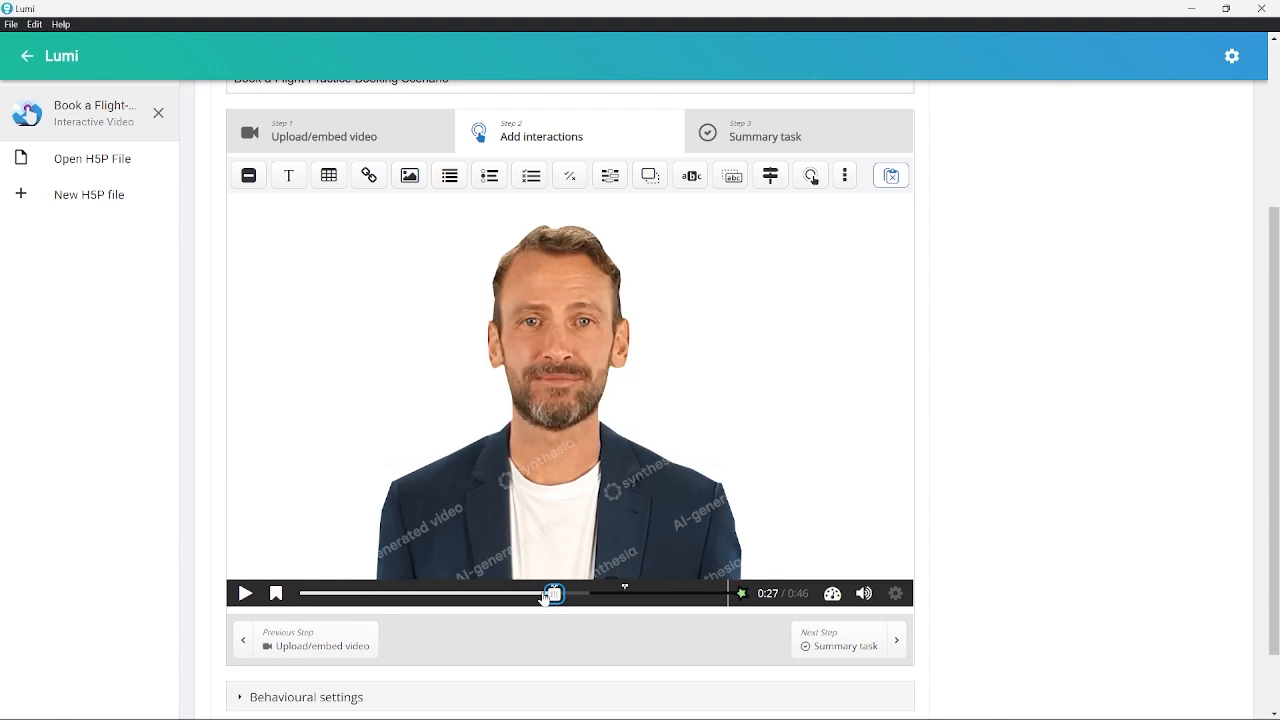
pyautogui.click(544, 594)
pyautogui.moveTo(544, 594); pyautogui.dragTo(555, 596)
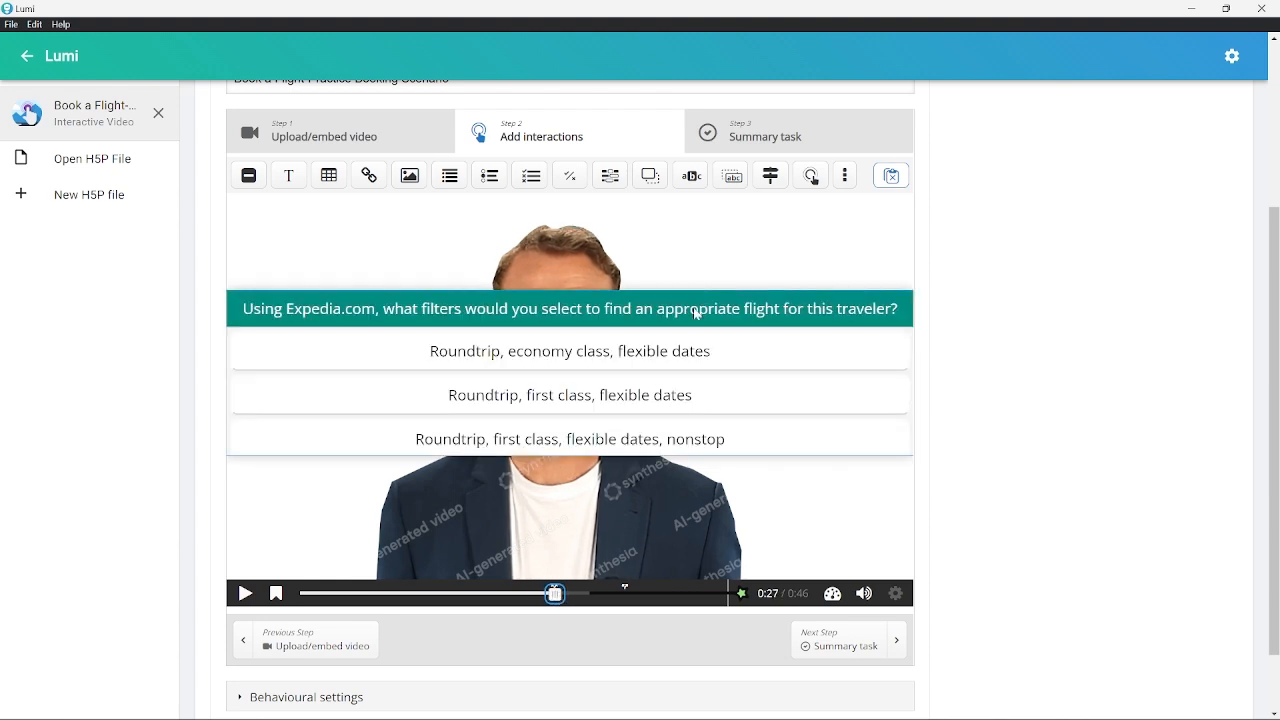
pyautogui.click(355, 314)
pyautogui.click(268, 268)
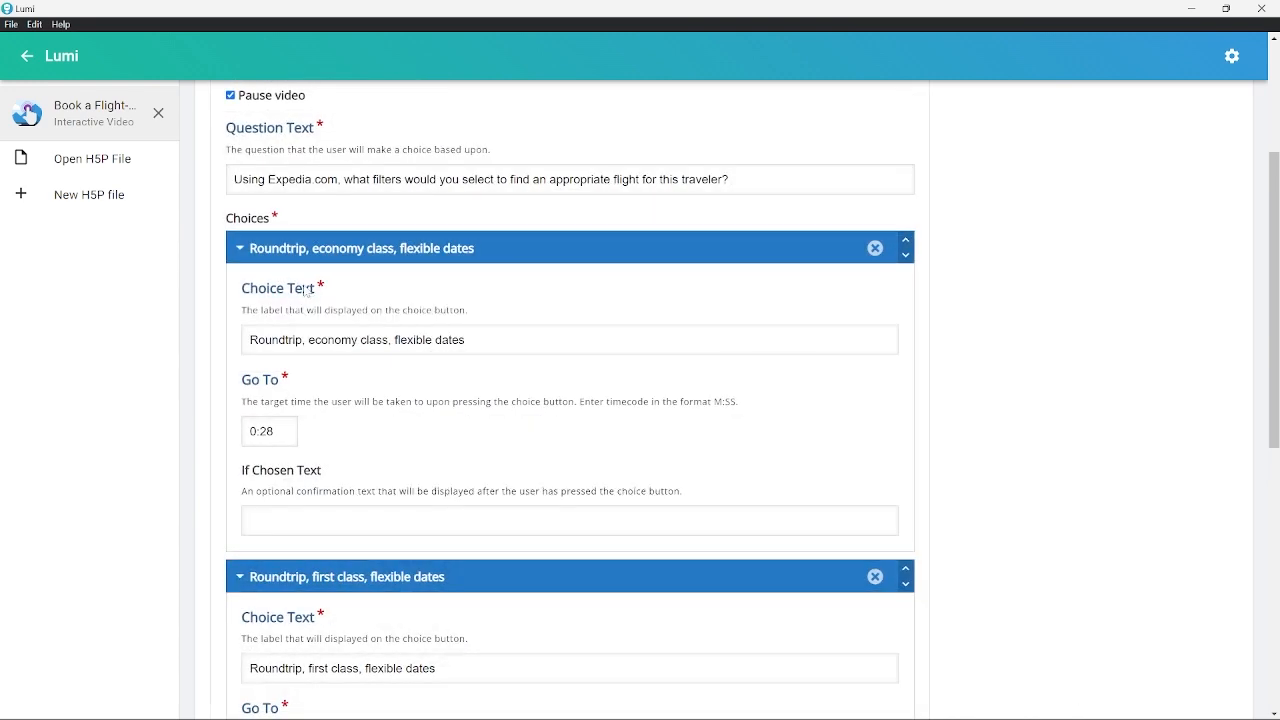
# Step: Highlight the start and end values of the crossroads' display time
pyautogui.scroll(2, 505, 412)
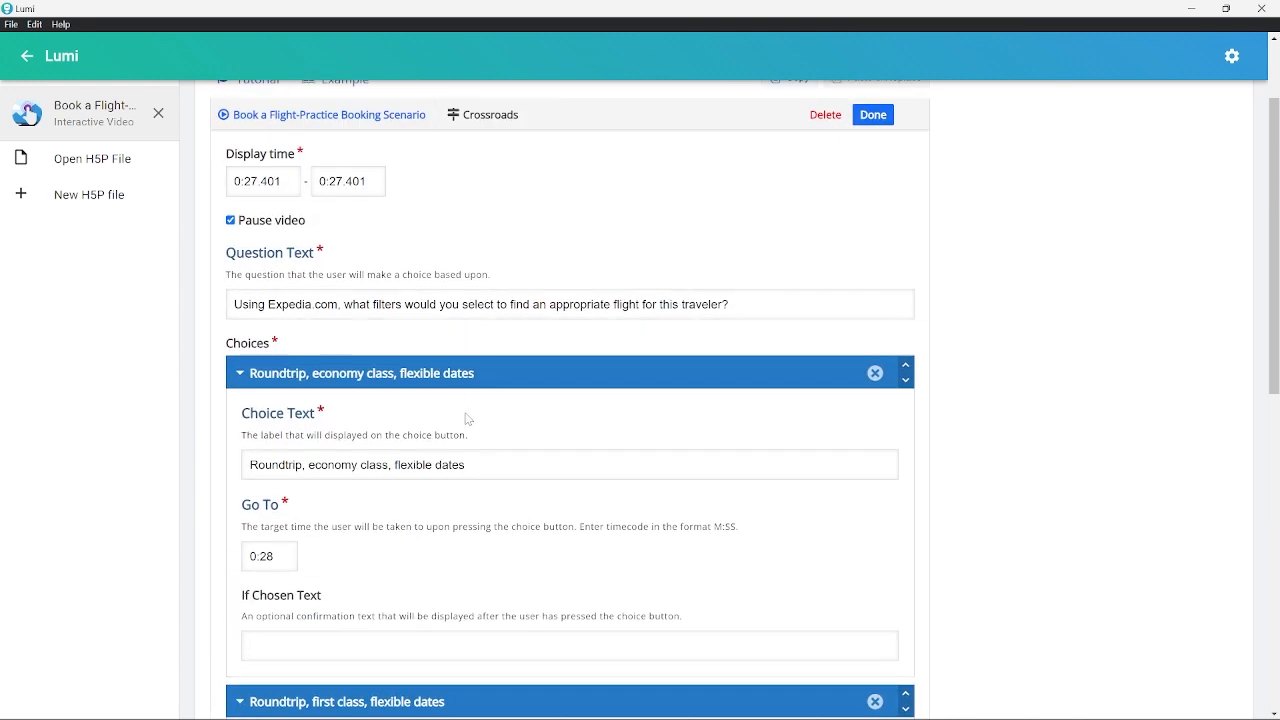
pyautogui.scroll(2, 466, 420)
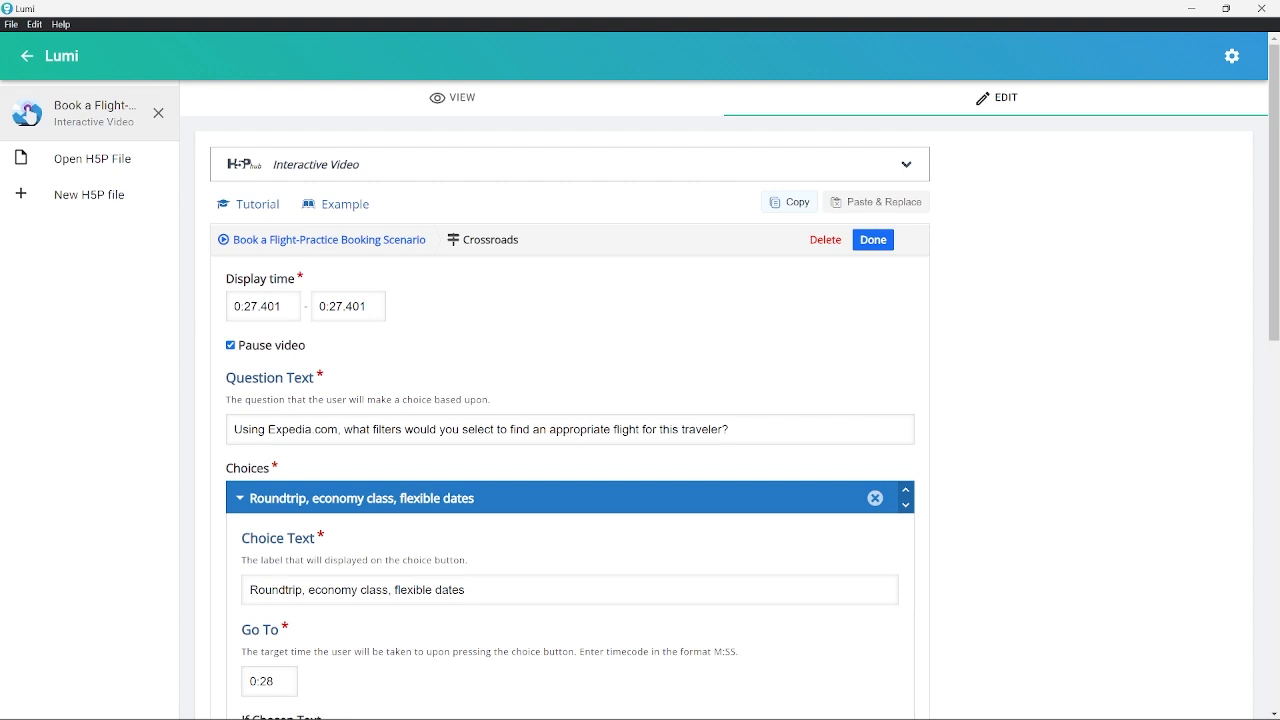
pyautogui.moveTo(228, 287)
pyautogui.mouseDown()
pyautogui.moveTo(268, 284)
pyautogui.moveTo(226, 309)
pyautogui.mouseUp()
pyautogui.press('Tab')
pyautogui.moveTo(371, 307); pyautogui.dragTo(315, 307)
# Step: Look through the crossroads' choices and highlight the choice text of Roundtrip, economy class, flexible dates
pyautogui.scroll(-1, 318, 400)
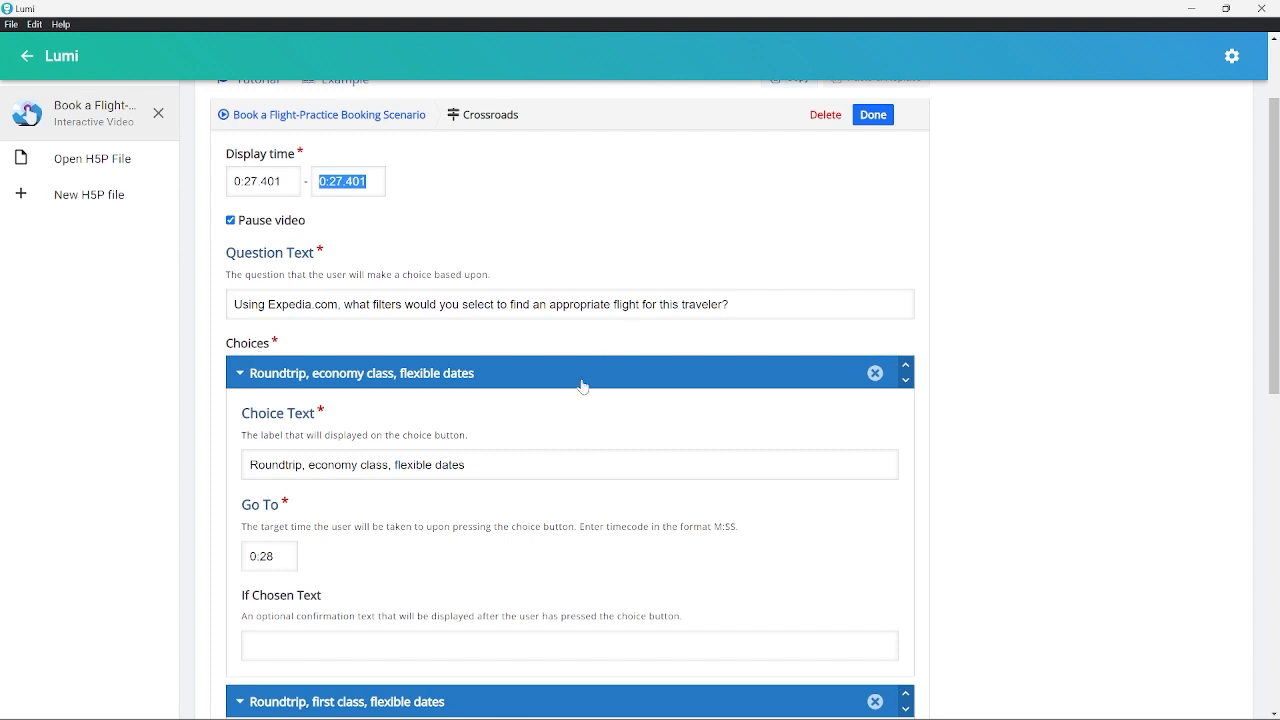
pyautogui.scroll(-1, 583, 387)
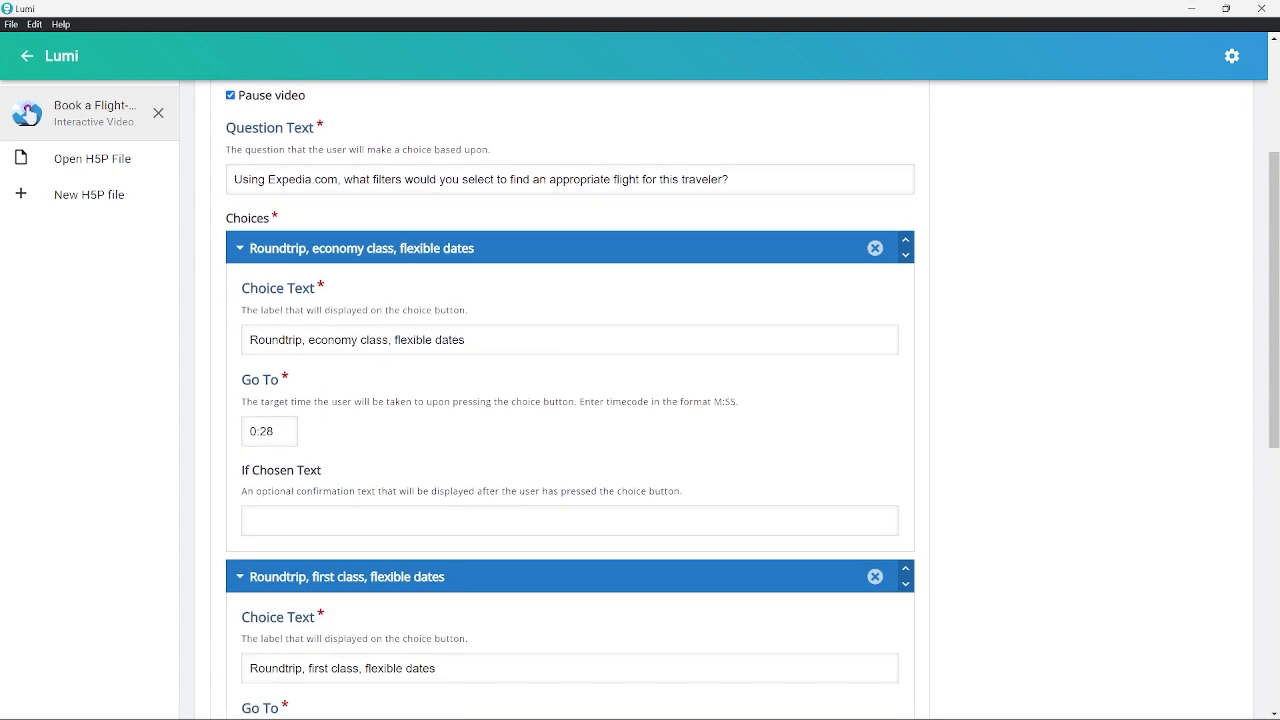
pyautogui.scroll(-1, 271, 331)
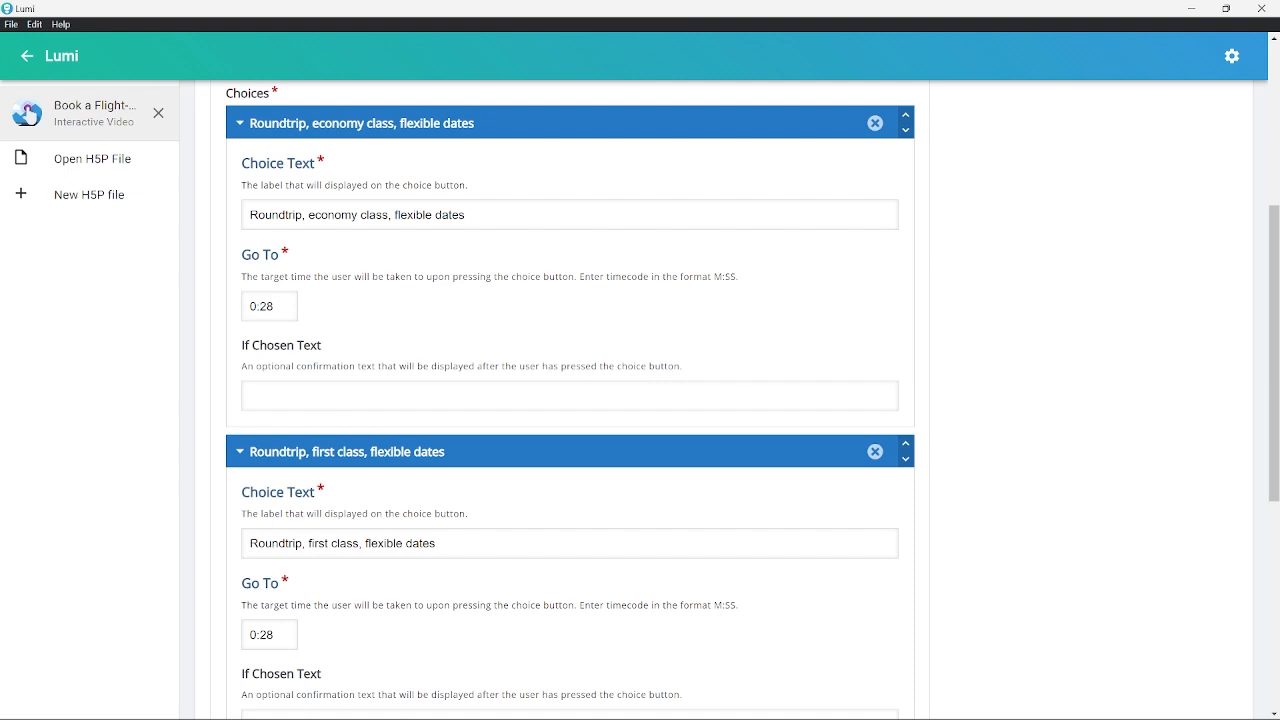
pyautogui.scroll(-4, 300, 530)
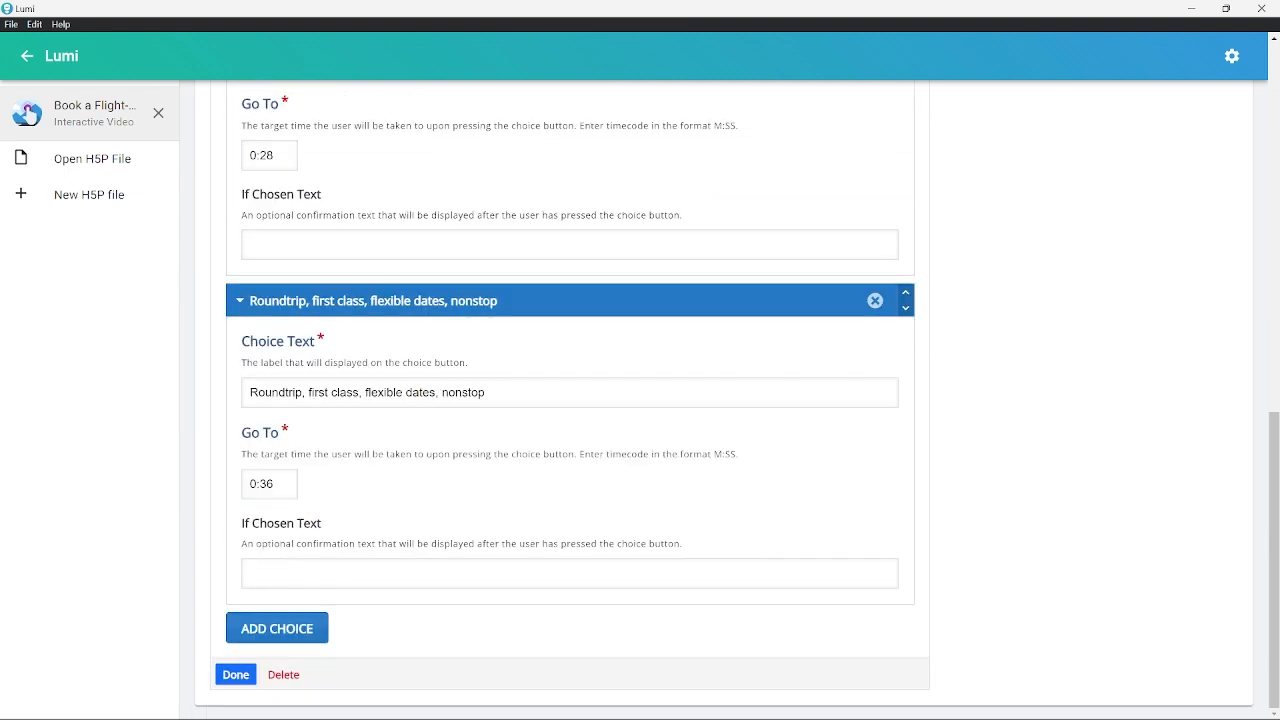
pyautogui.scroll(5, 340, 502)
pyautogui.scroll(1, 340, 502)
pyautogui.scroll(-1, 290, 440)
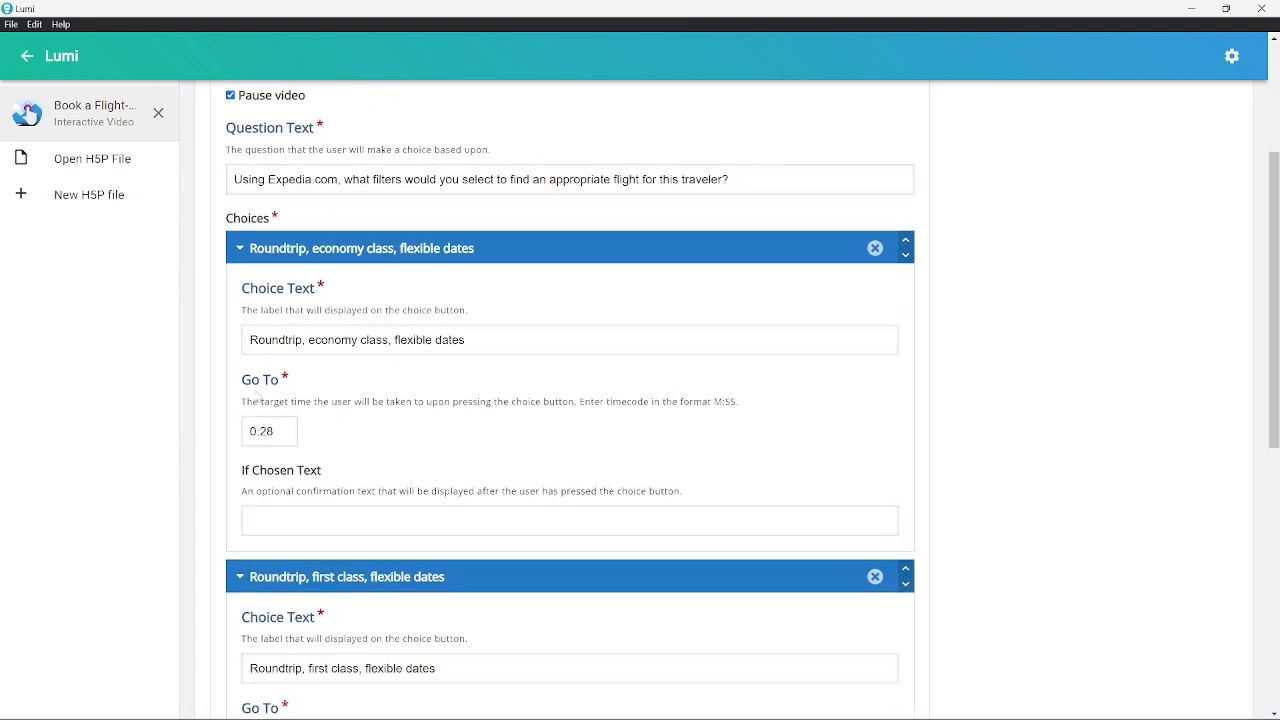
pyautogui.moveTo(250, 340); pyautogui.dragTo(466, 340)
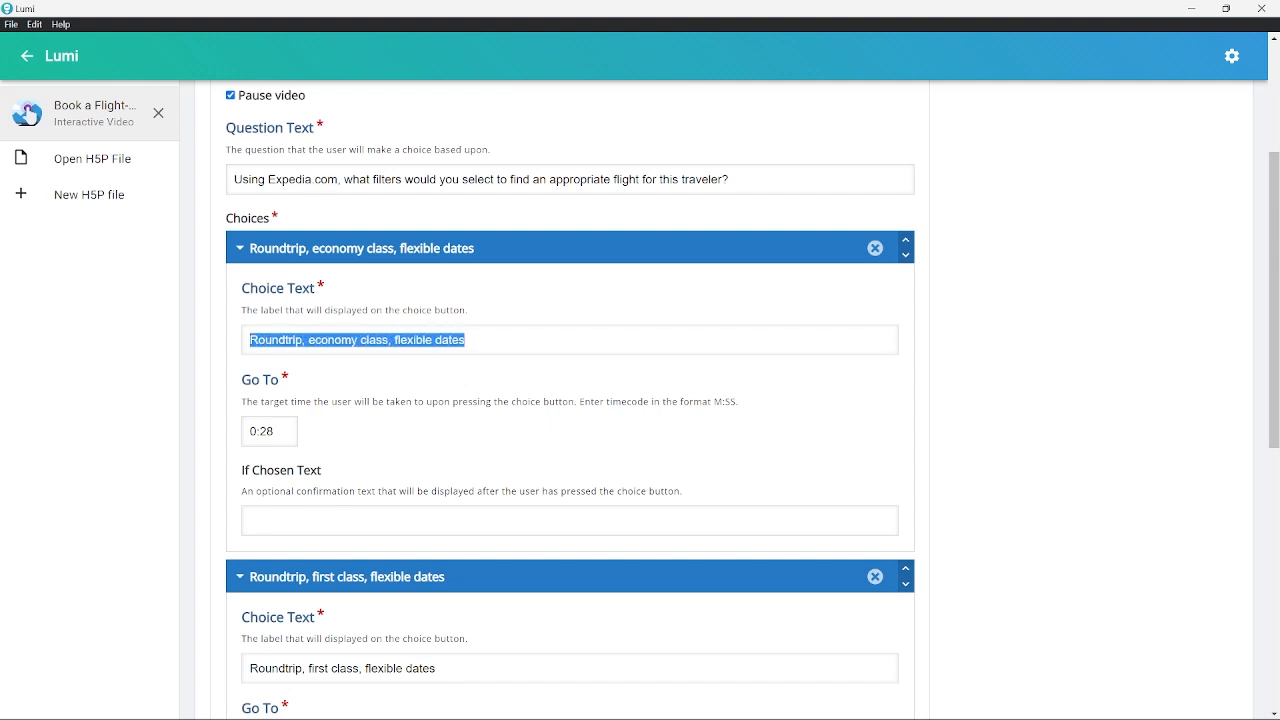
# Step: Highlight the Go To times of the first two choices and look at the nonstop choice's settings
pyautogui.scroll(-1, 370, 399)
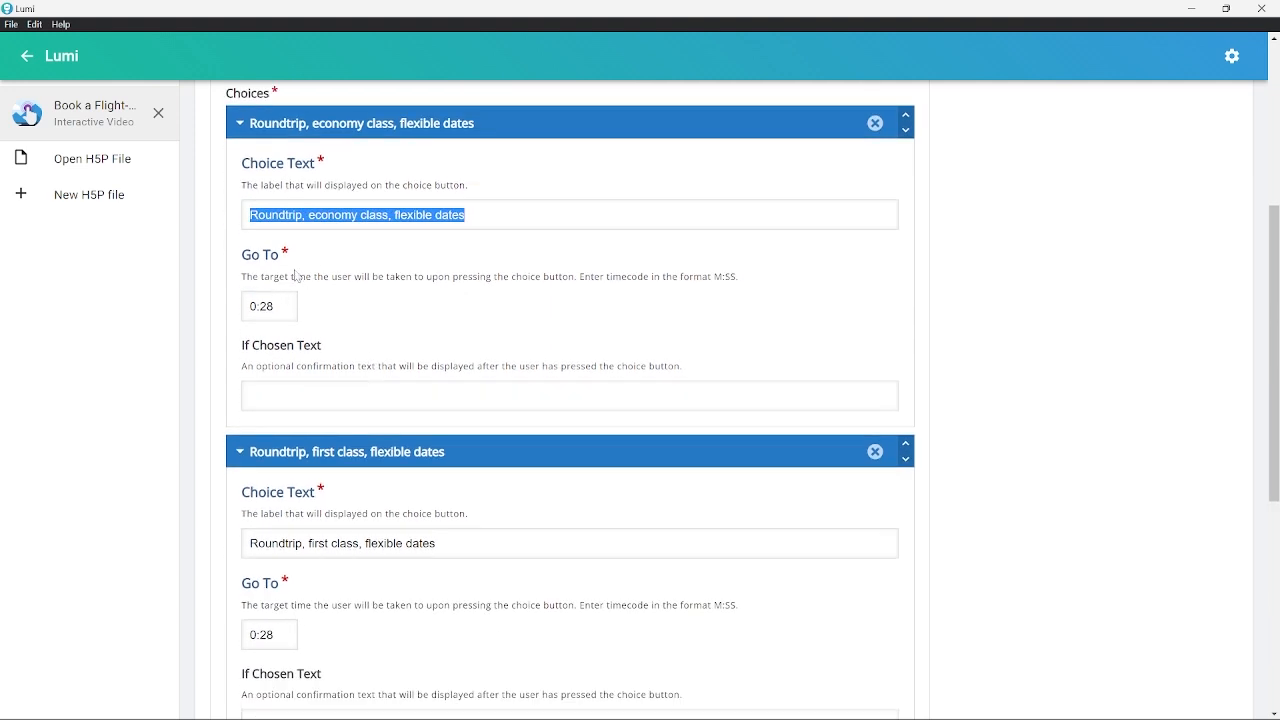
pyautogui.click(274, 306)
pyautogui.hotkey('ctrl', 'a')
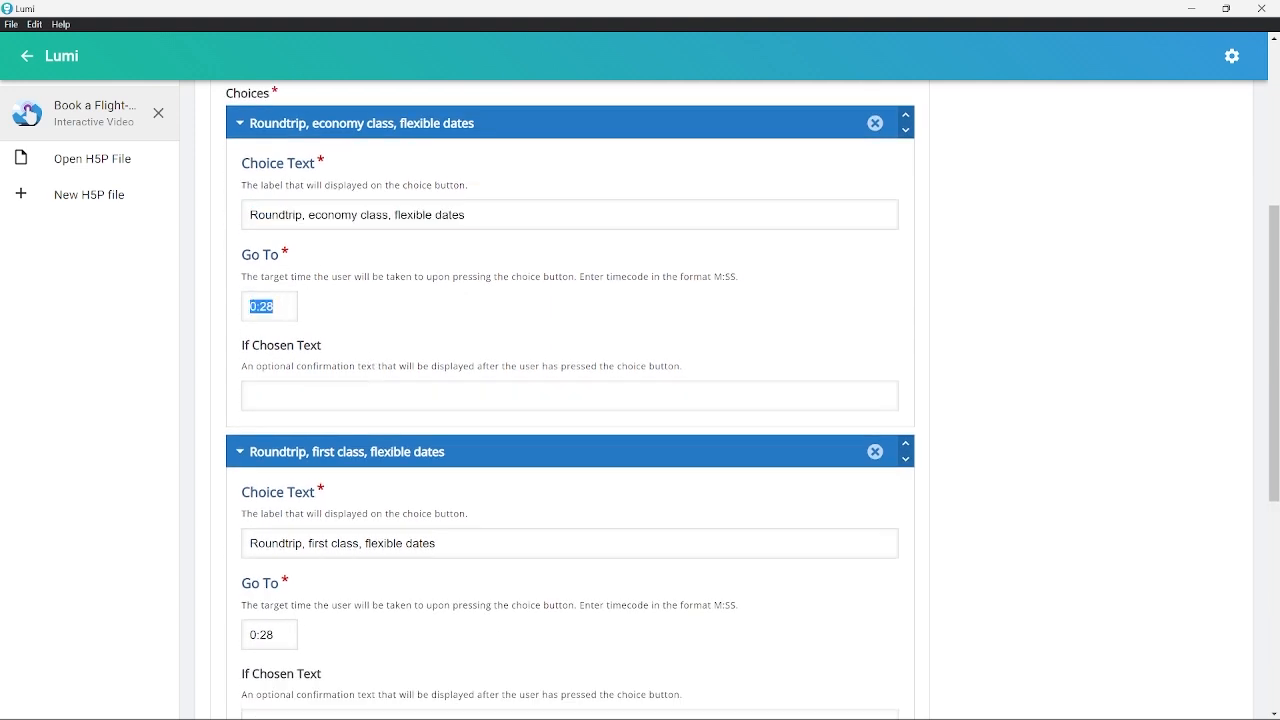
pyautogui.scroll(-3, 283, 438)
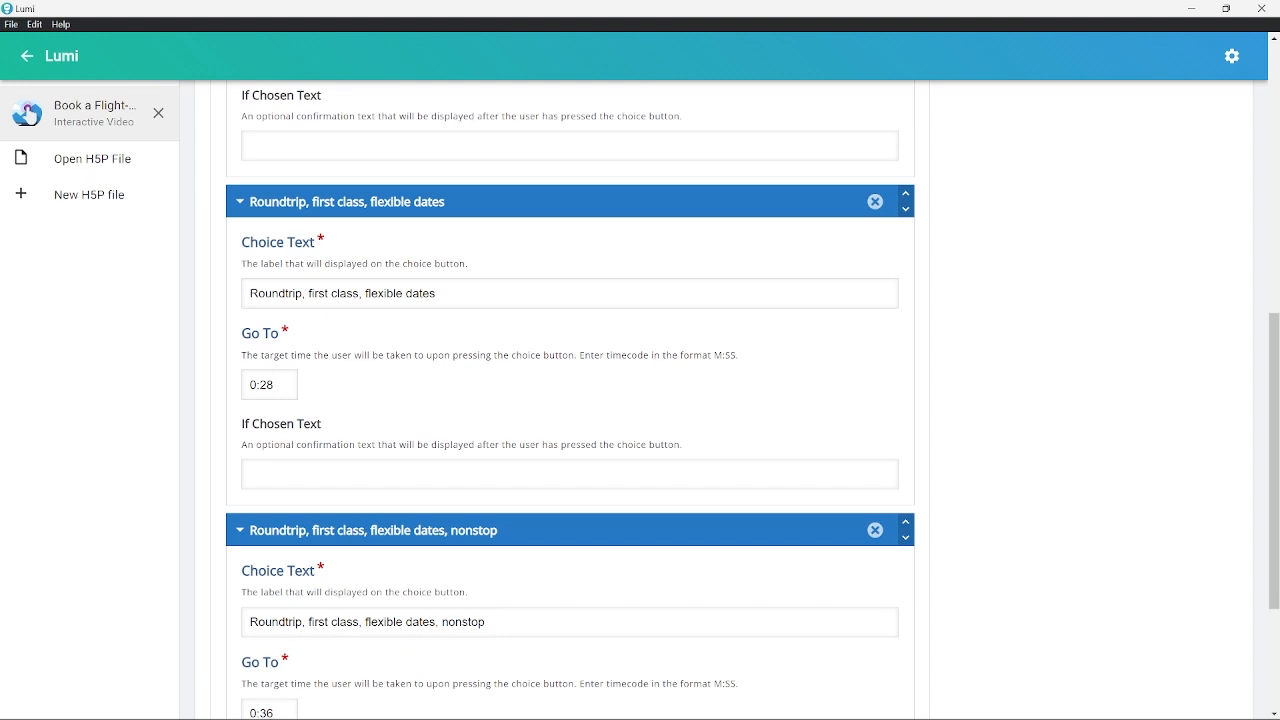
pyautogui.moveTo(266, 385); pyautogui.dragTo(246, 385)
pyautogui.scroll(-3, 246, 385)
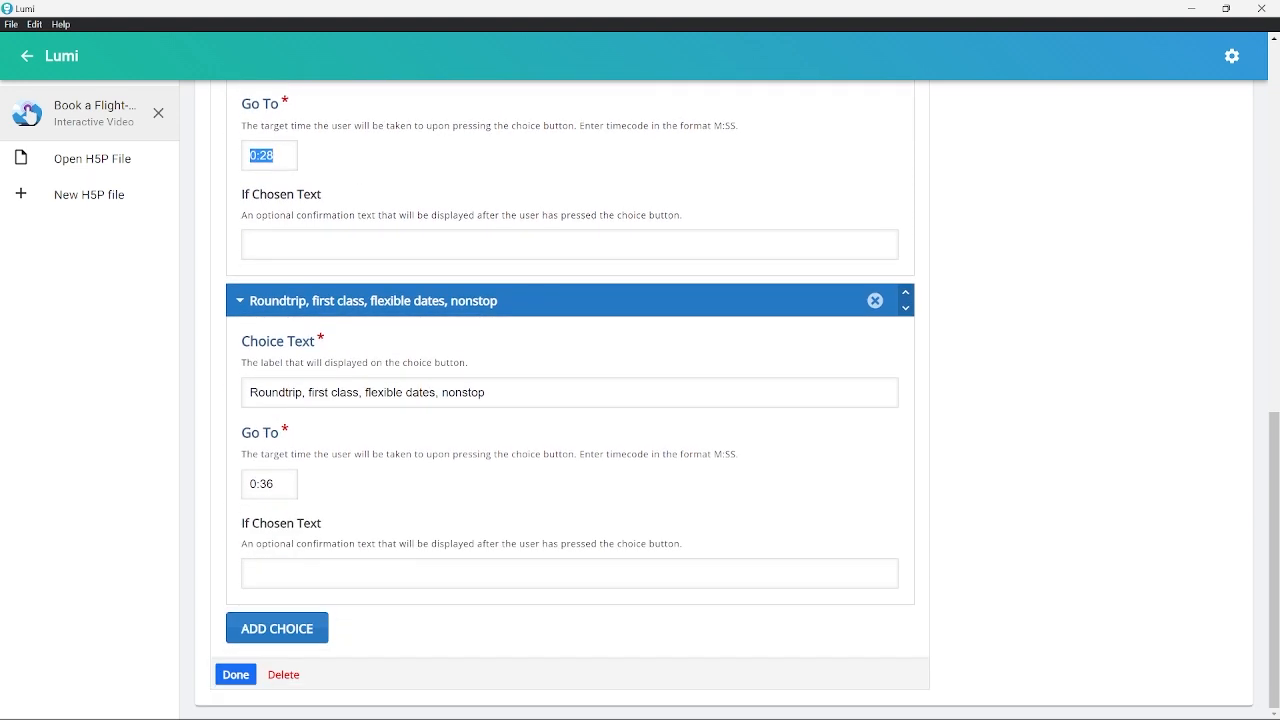
# Step: Preview the interactive video at the 0:27 question, the 0:28 incorrect response and the 0:35 Feedback crossroads
pyautogui.scroll(10, 292, 376)
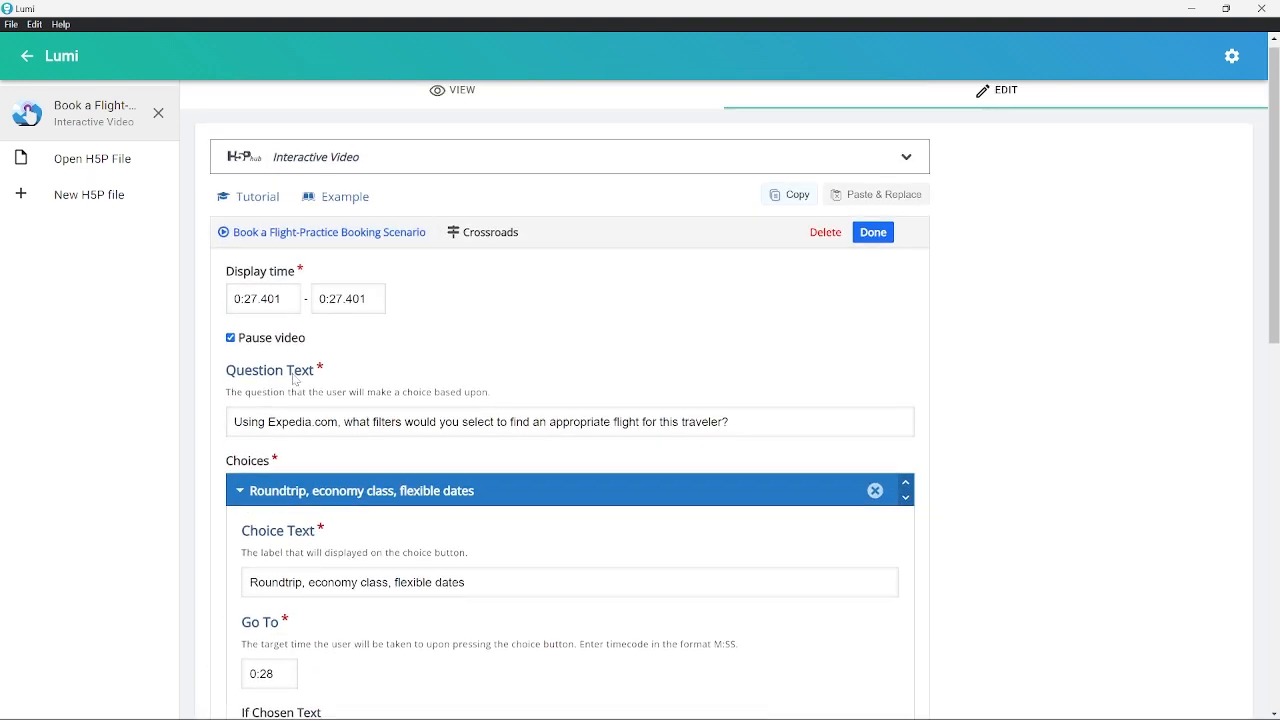
pyautogui.click(463, 100)
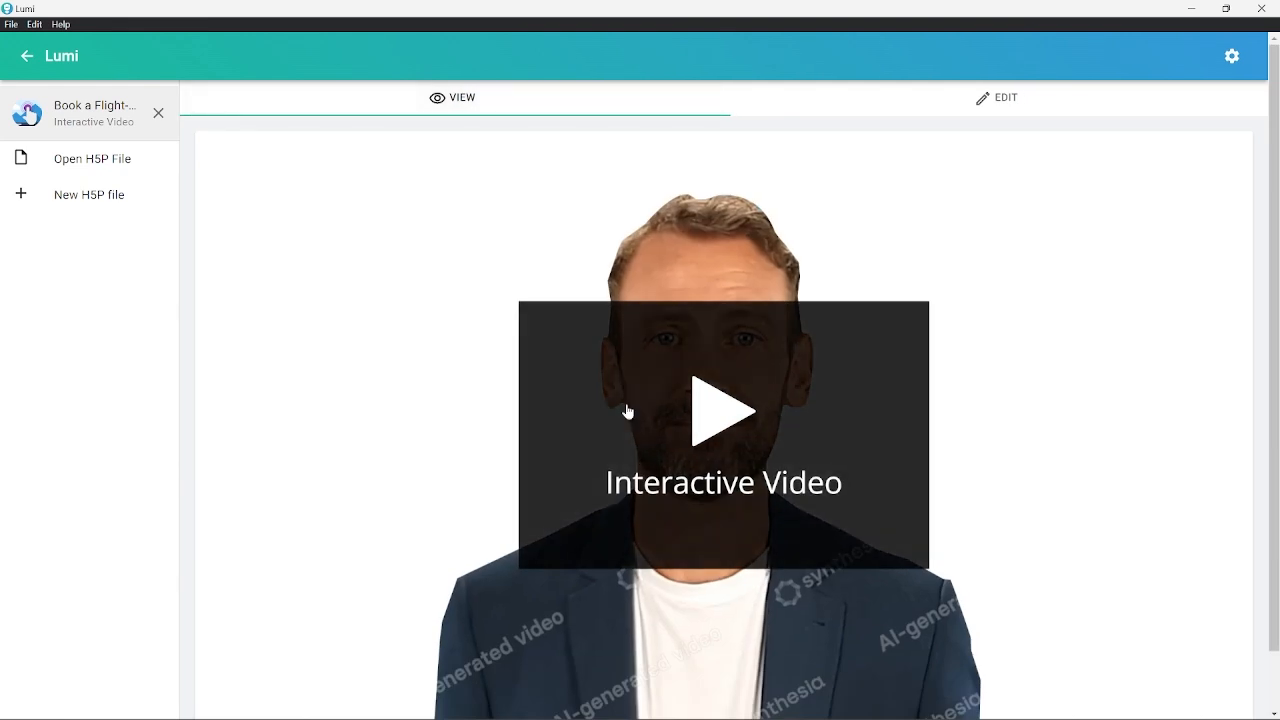
pyautogui.scroll(-1, 703, 437)
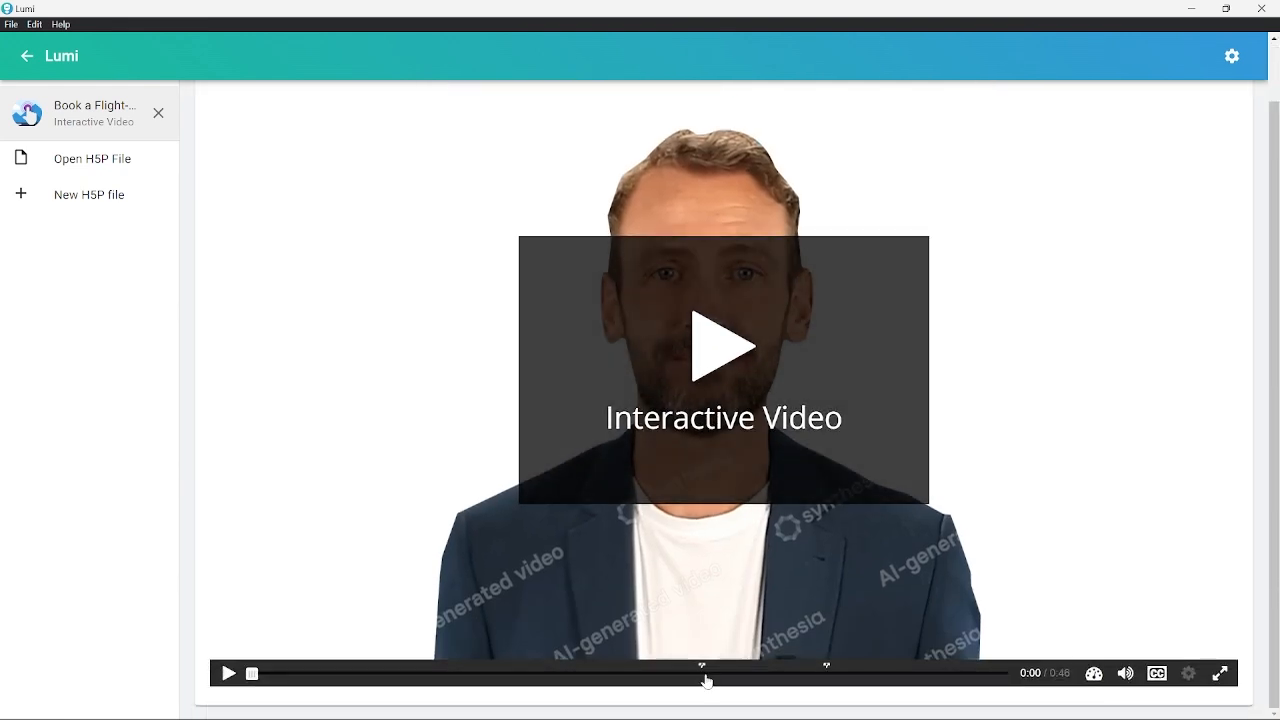
pyautogui.click(703, 674)
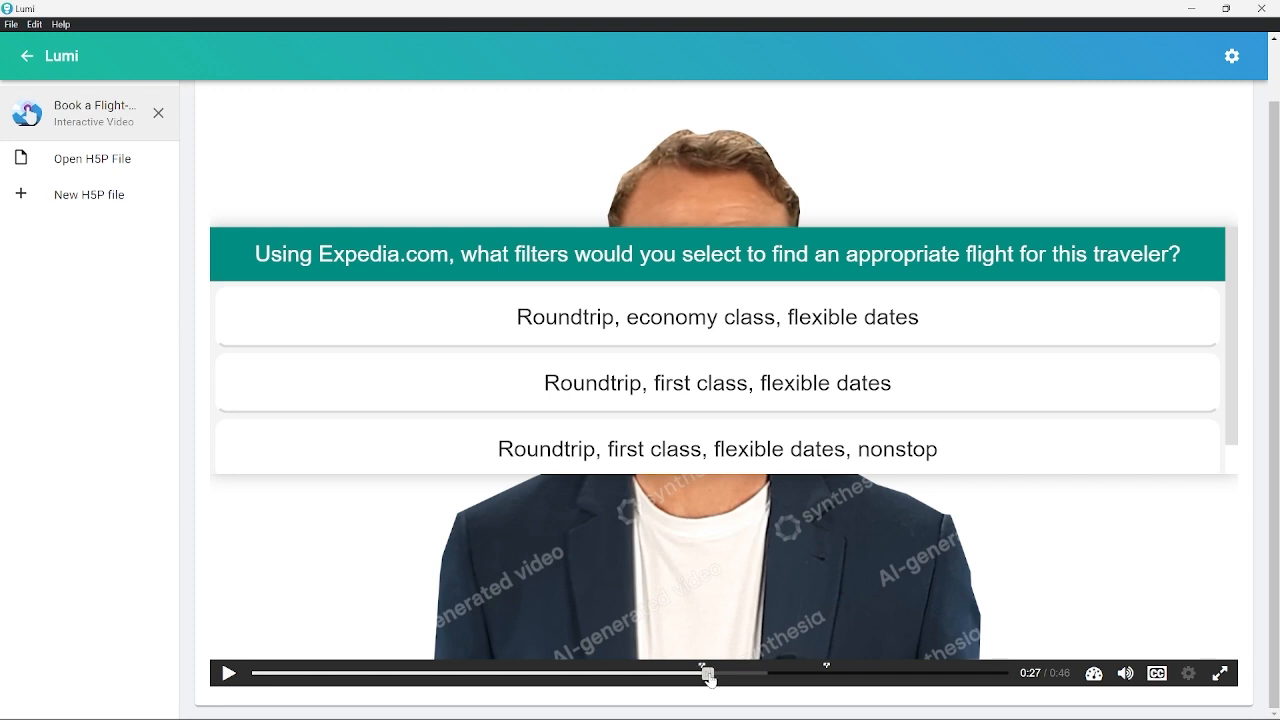
pyautogui.moveTo(709, 678); pyautogui.dragTo(718, 679)
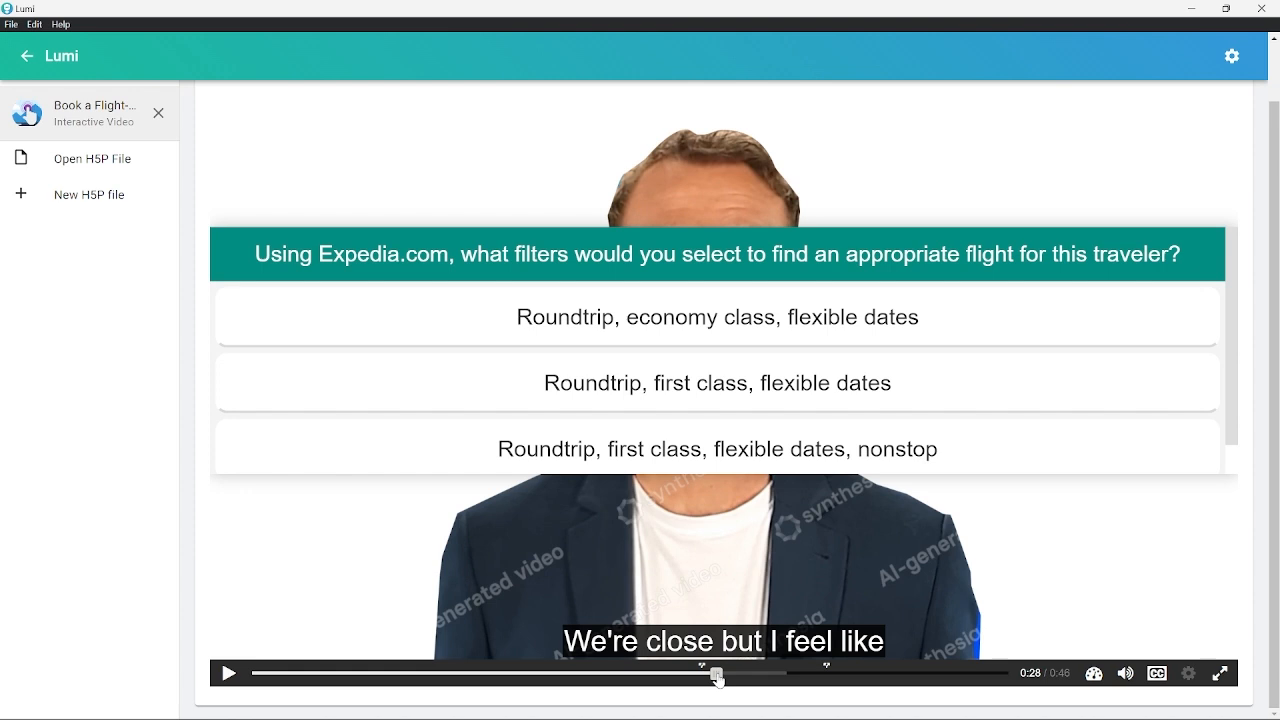
pyautogui.moveTo(718, 679); pyautogui.dragTo(828, 678)
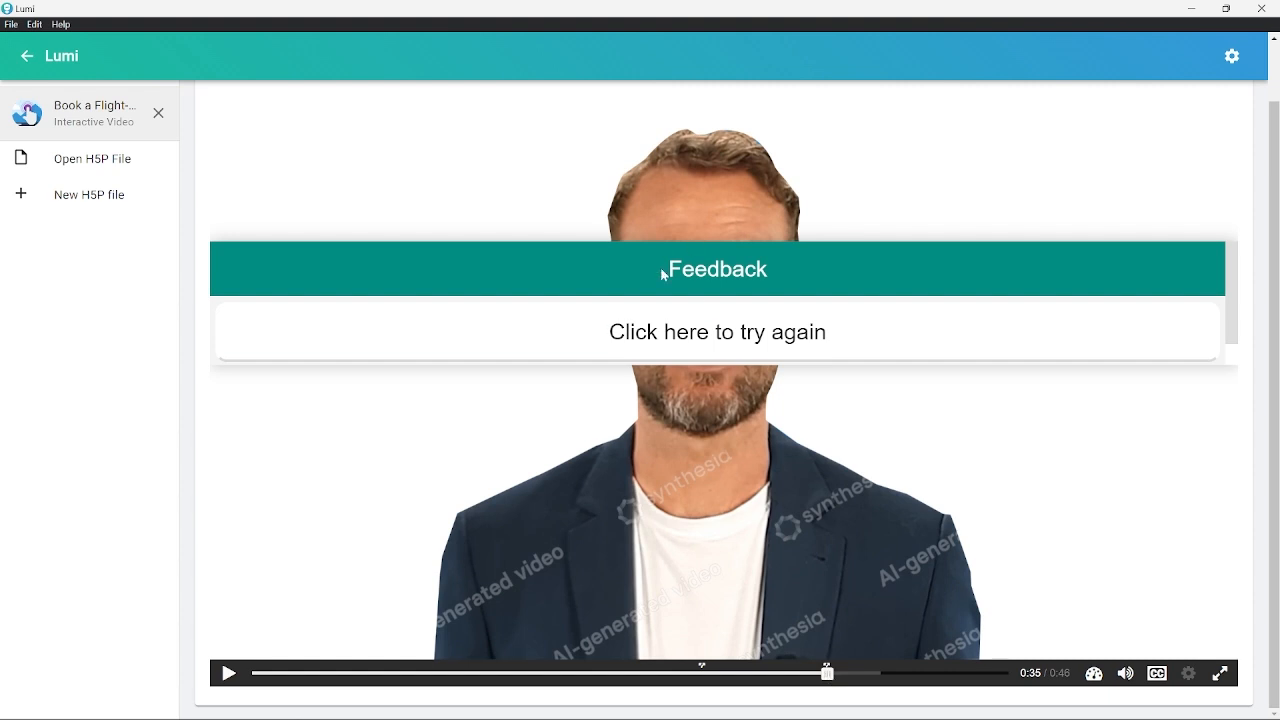
# Step: Reload the preview at the 0:35 Feedback crossroads, try its try-again choice, and move playback from the question back to 0:35
pyautogui.scroll(1, 626, 388)
pyautogui.scroll(2, 626, 388)
pyautogui.click(995, 112)
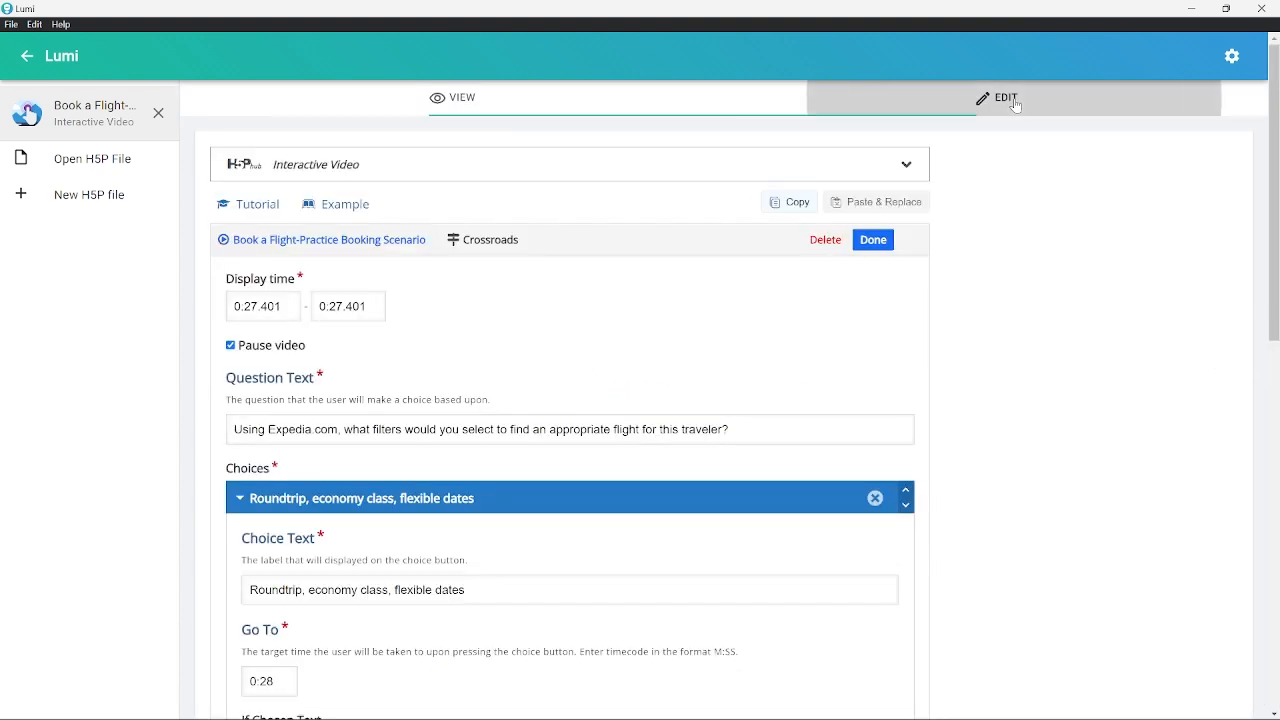
pyautogui.click(462, 101)
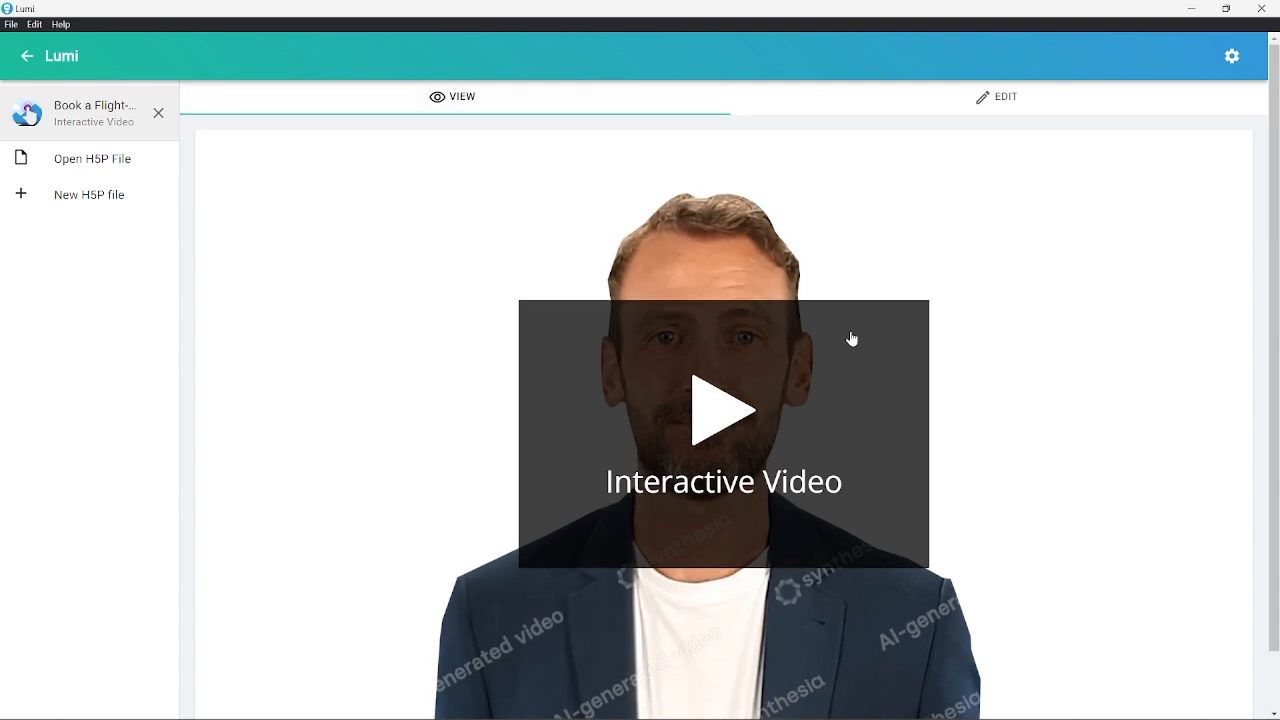
pyautogui.scroll(-1, 804, 338)
pyautogui.click(826, 673)
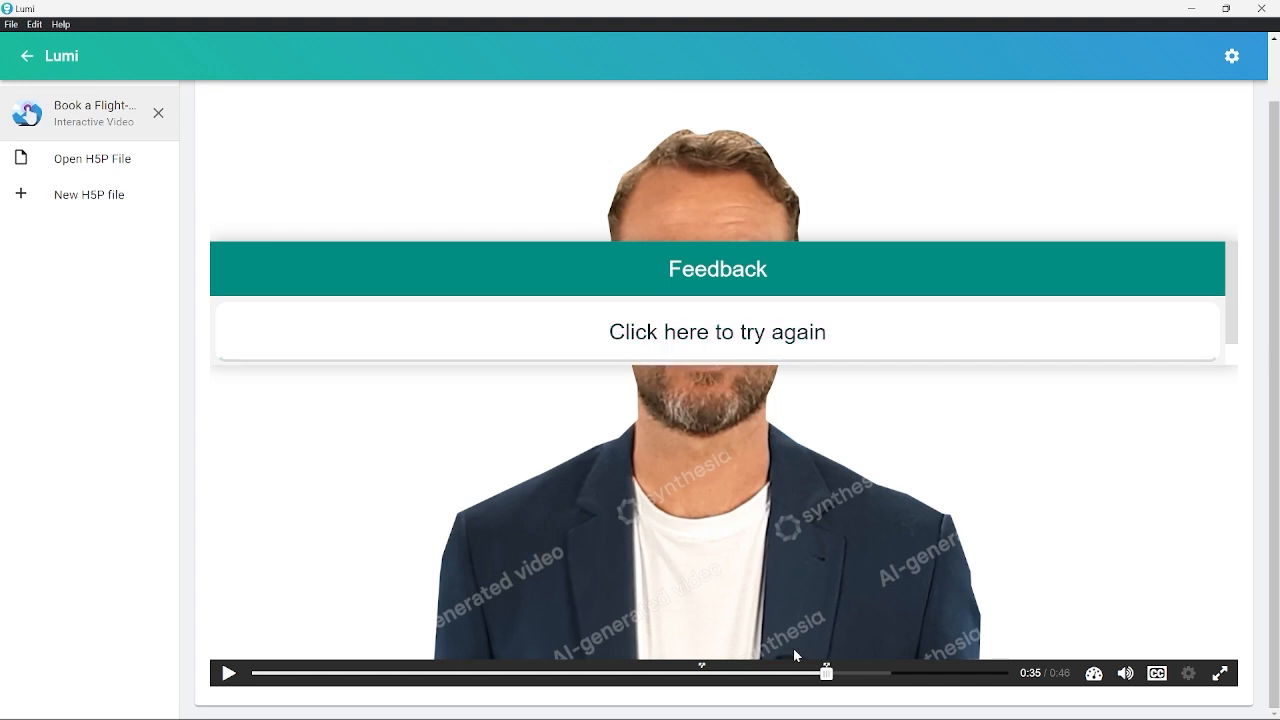
pyautogui.click(644, 306)
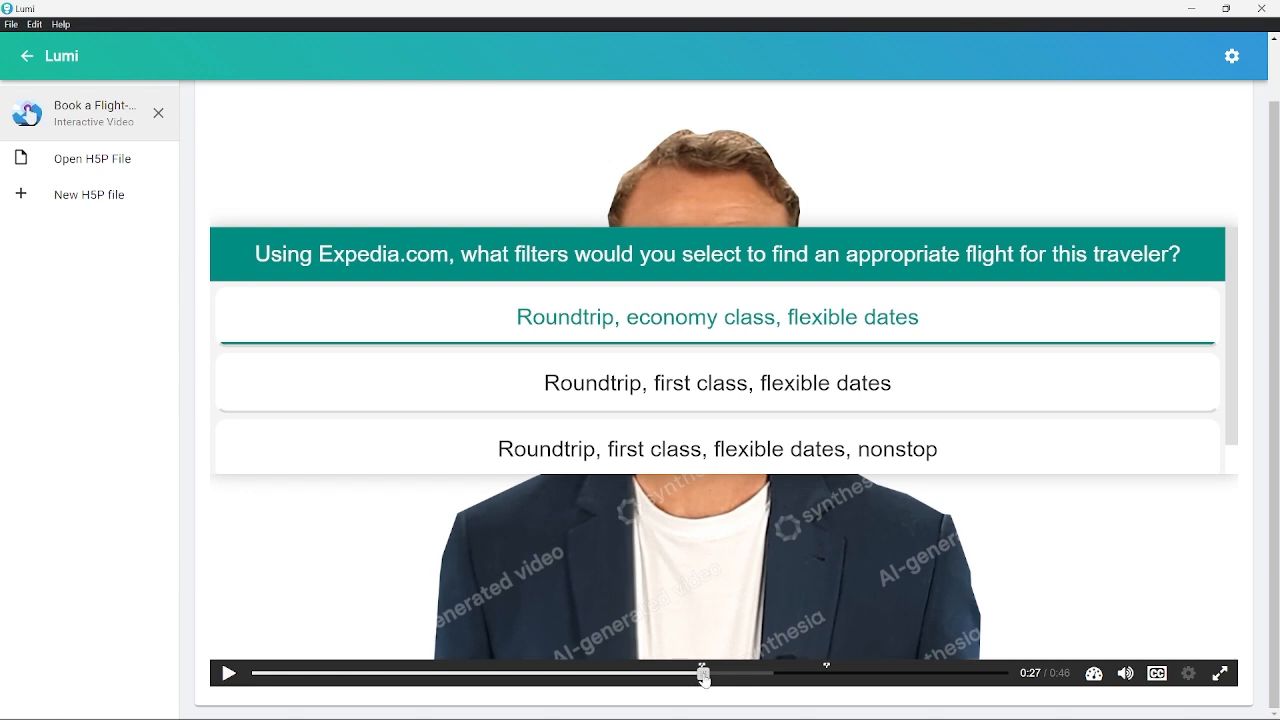
pyautogui.moveTo(700, 674); pyautogui.dragTo(825, 676)
# Step: Check the question crossroads' settings in the editor and preview the Feedback crossroads at 0:35 again
pyautogui.scroll(1, 773, 496)
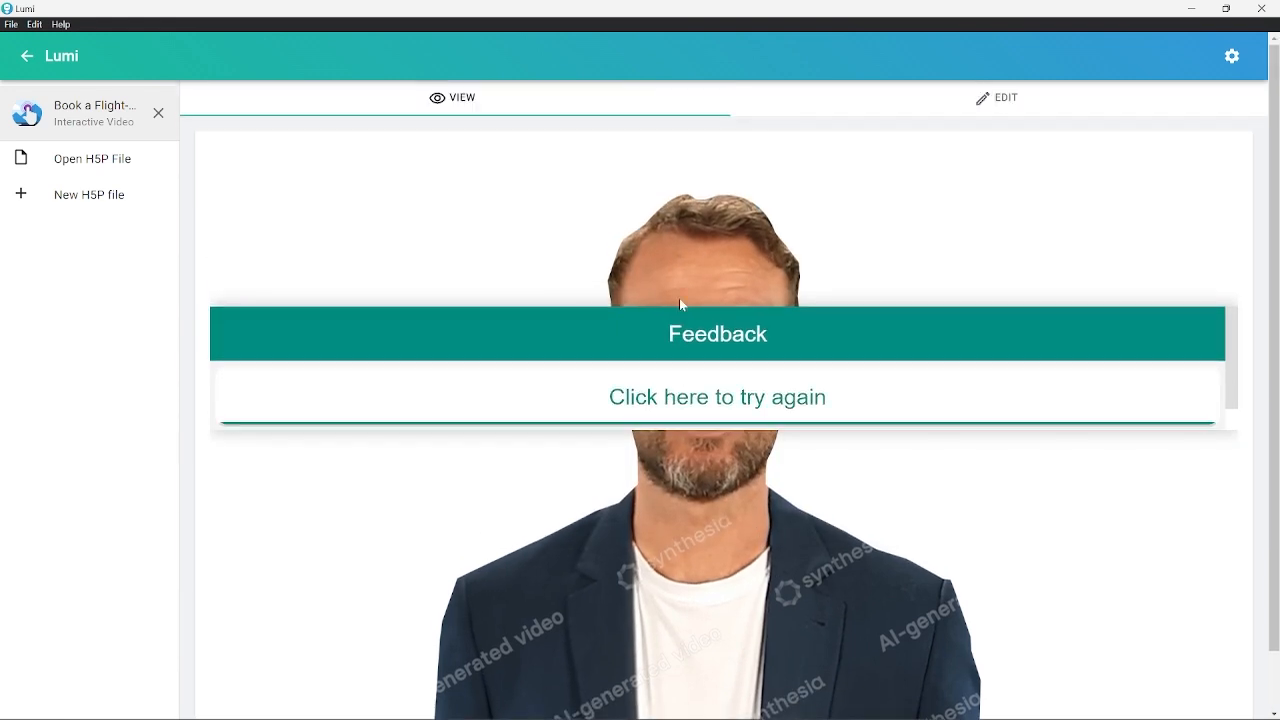
pyautogui.click(981, 99)
pyautogui.scroll(-5, 636, 432)
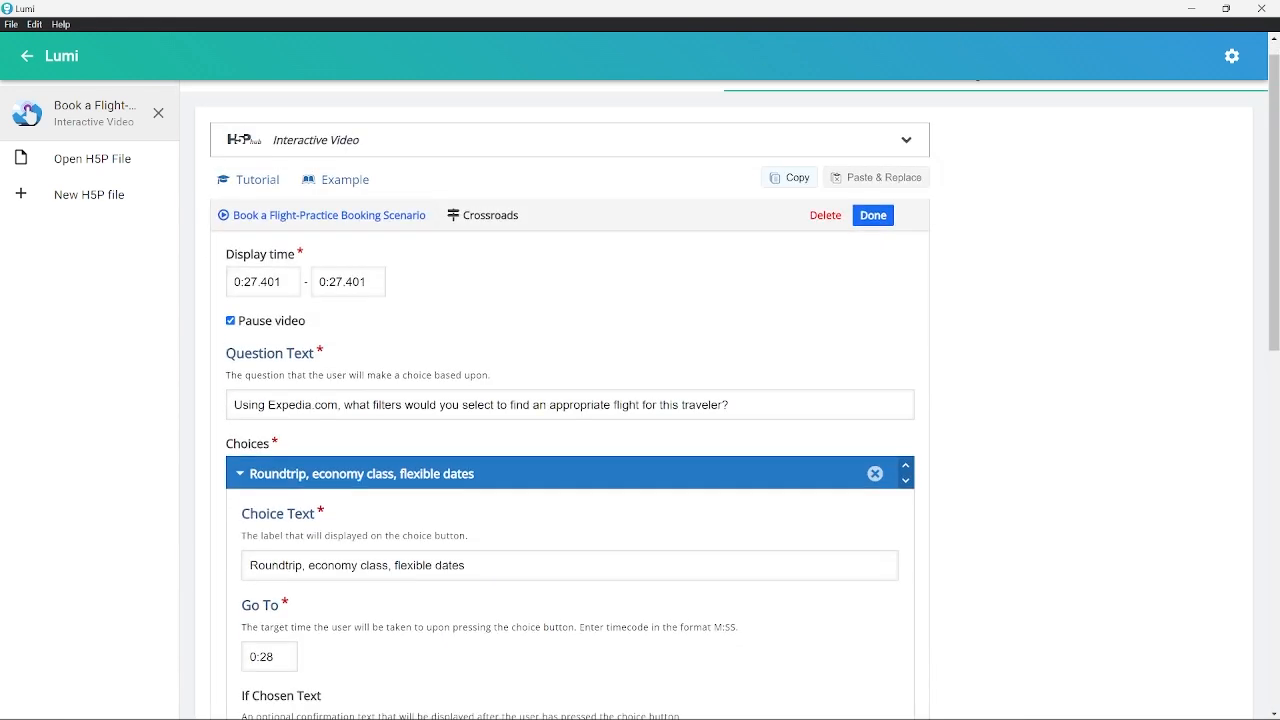
pyautogui.scroll(3, 636, 432)
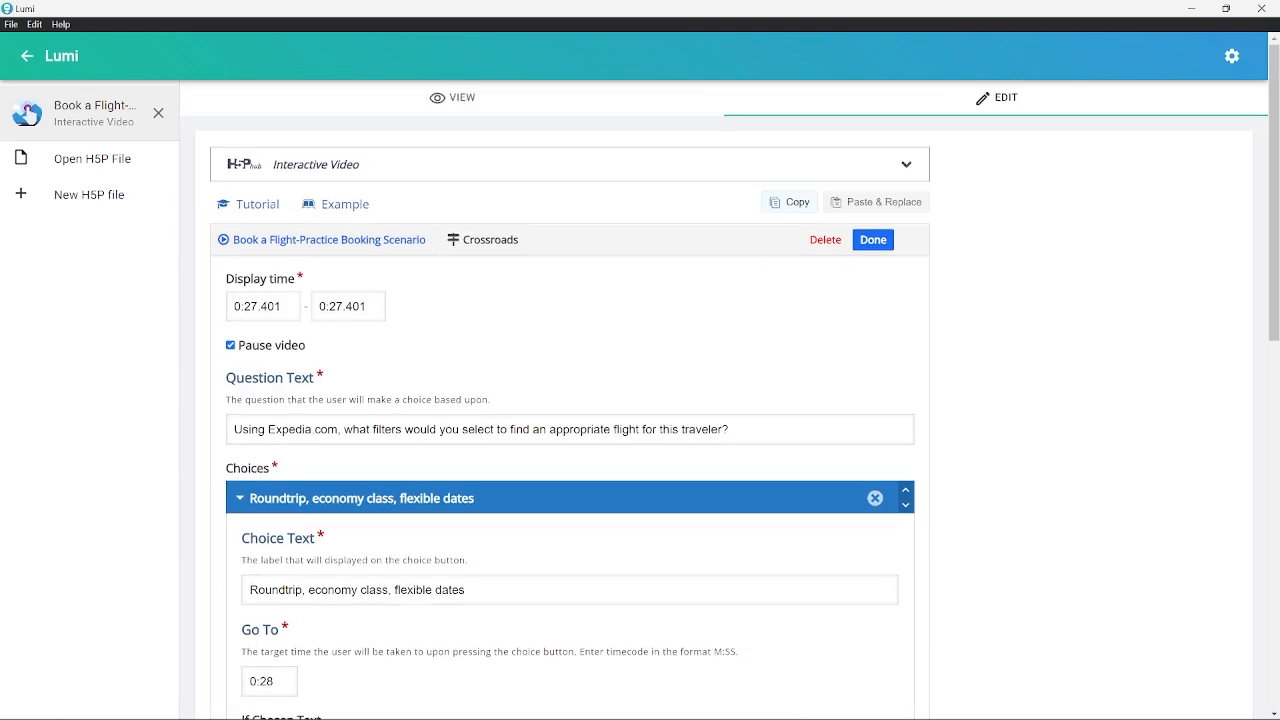
pyautogui.click(460, 103)
pyautogui.scroll(-1, 729, 451)
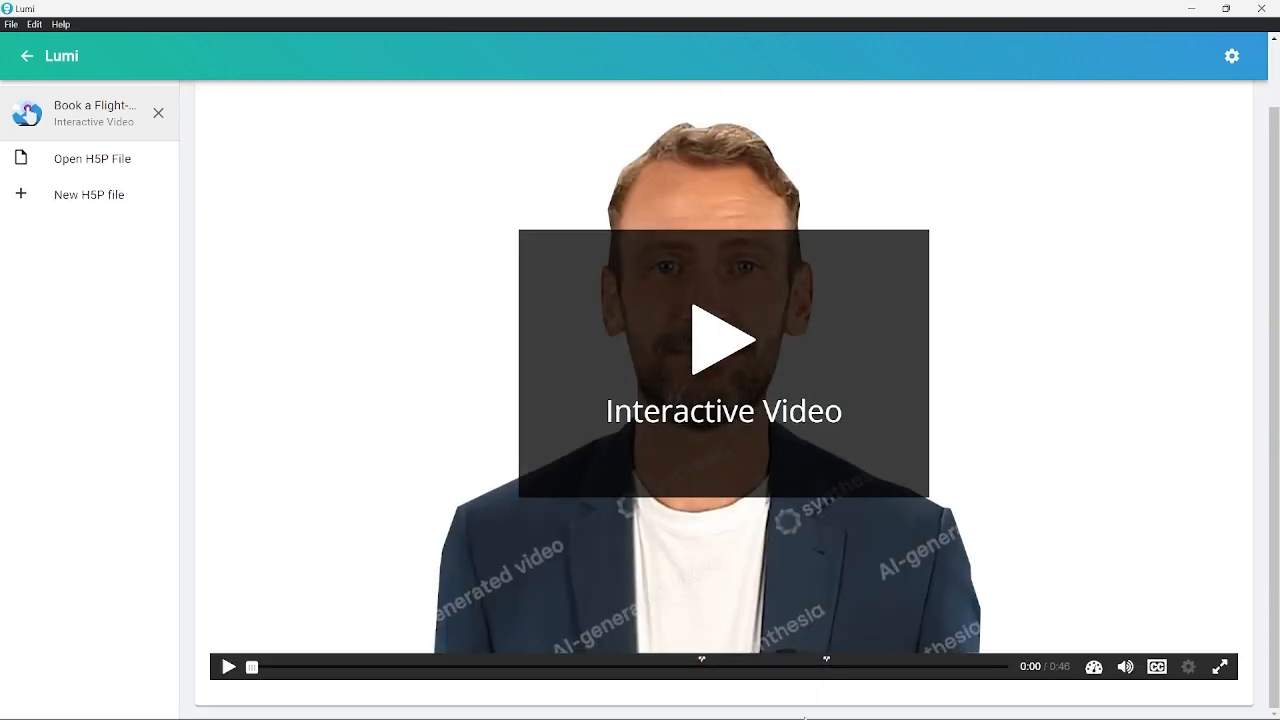
pyautogui.click(826, 667)
pyautogui.scroll(2, 739, 413)
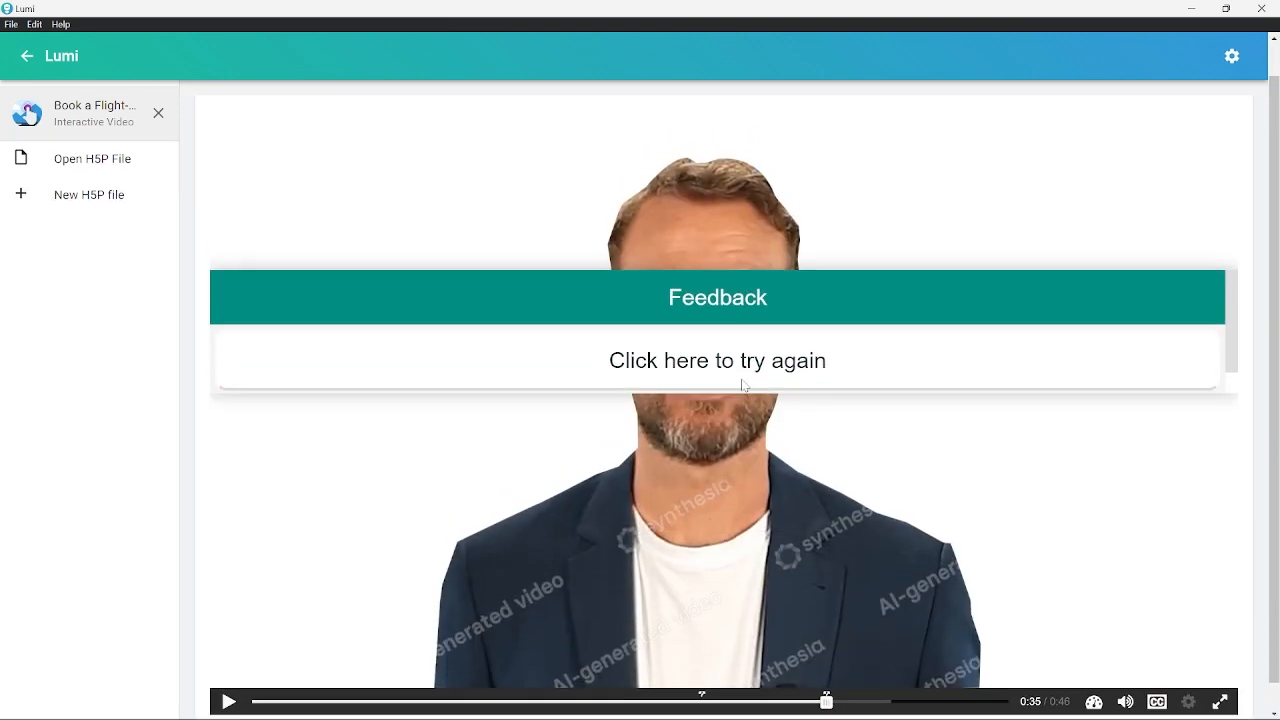
# Step: Return to the editor, close the question crossroads' settings, and move the video to the Feedback crossroads at 0:35
pyautogui.click(1000, 113)
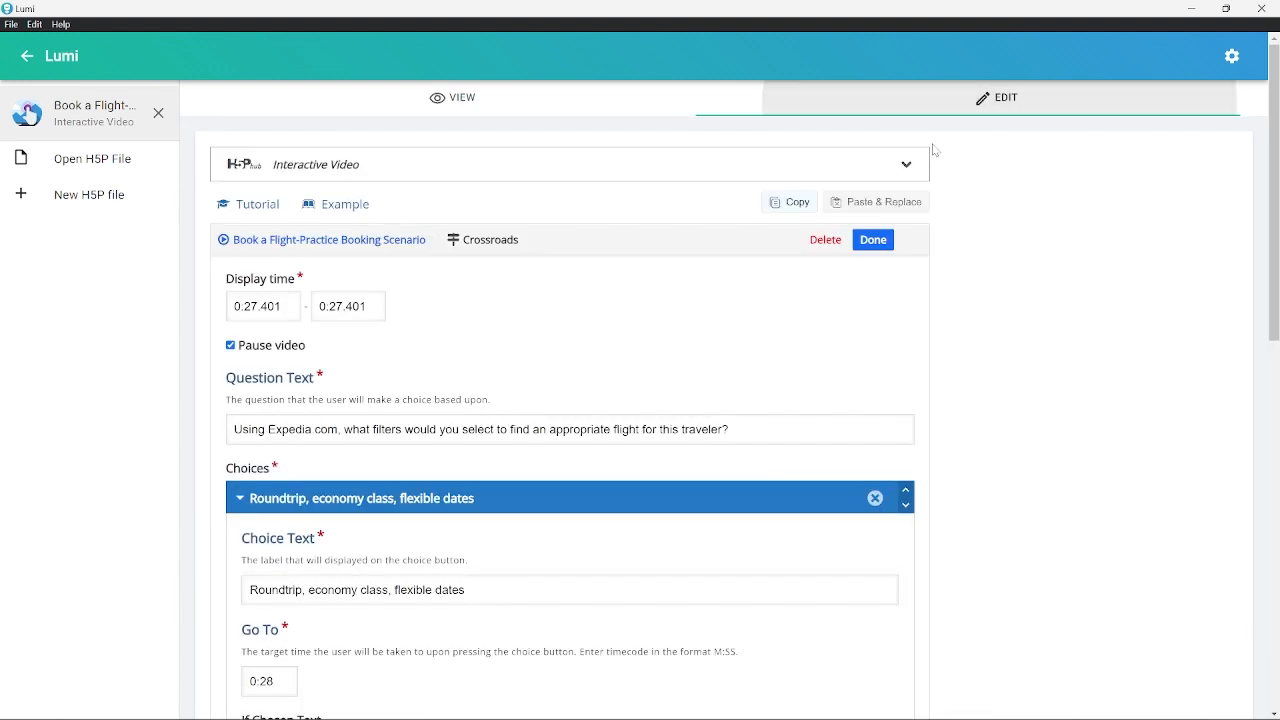
pyautogui.click(887, 247)
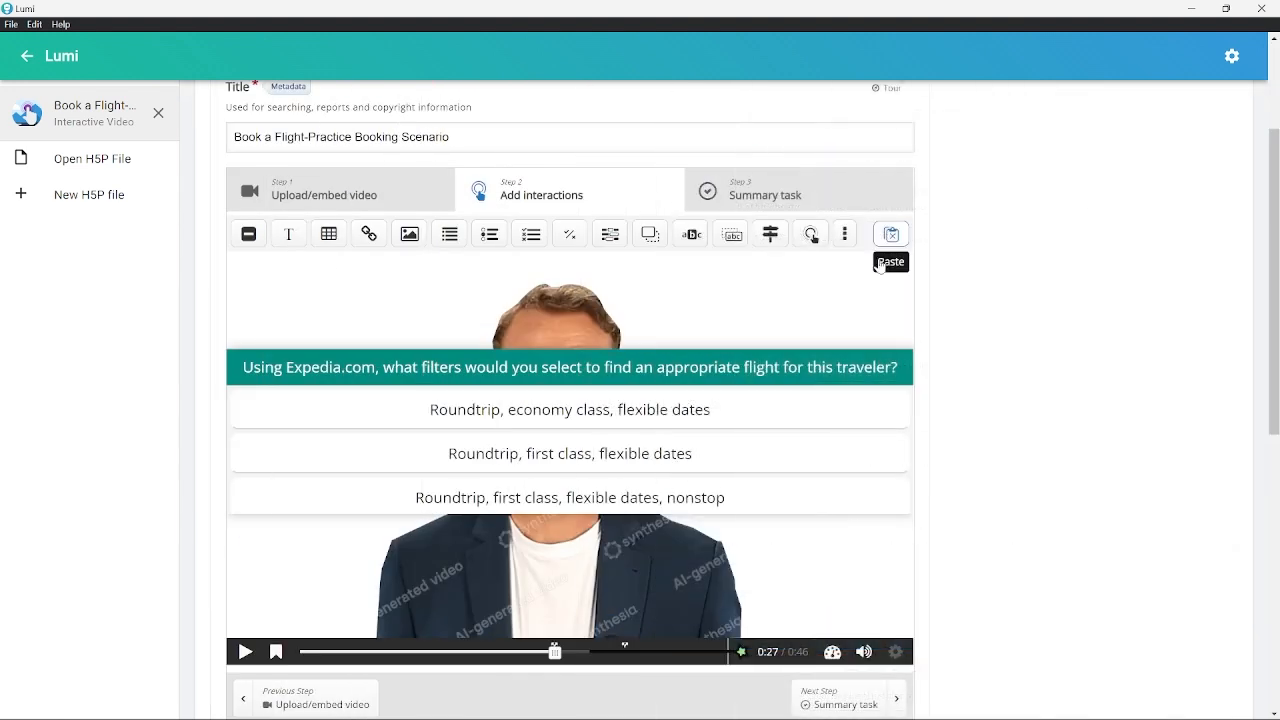
pyautogui.click(628, 655)
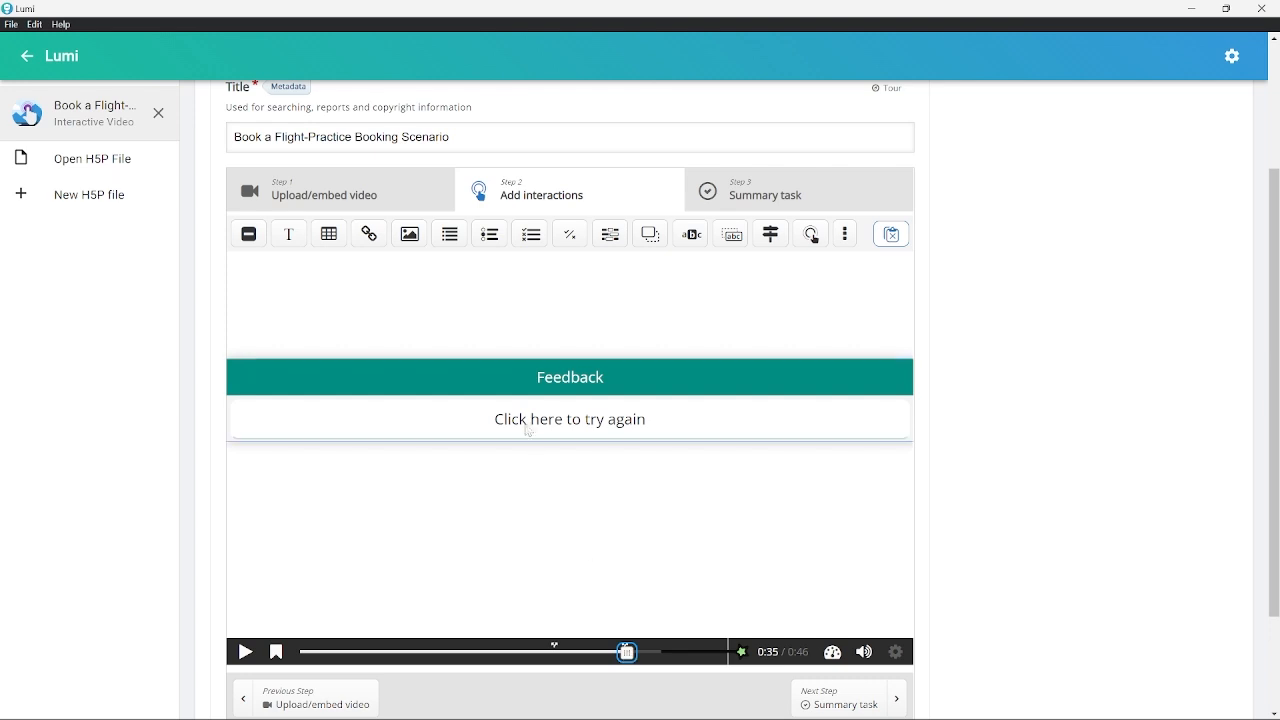
# Step: Open the Feedback crossroads' settings, check the go-to time of its try-again choice, and close the settings
pyautogui.click(265, 340)
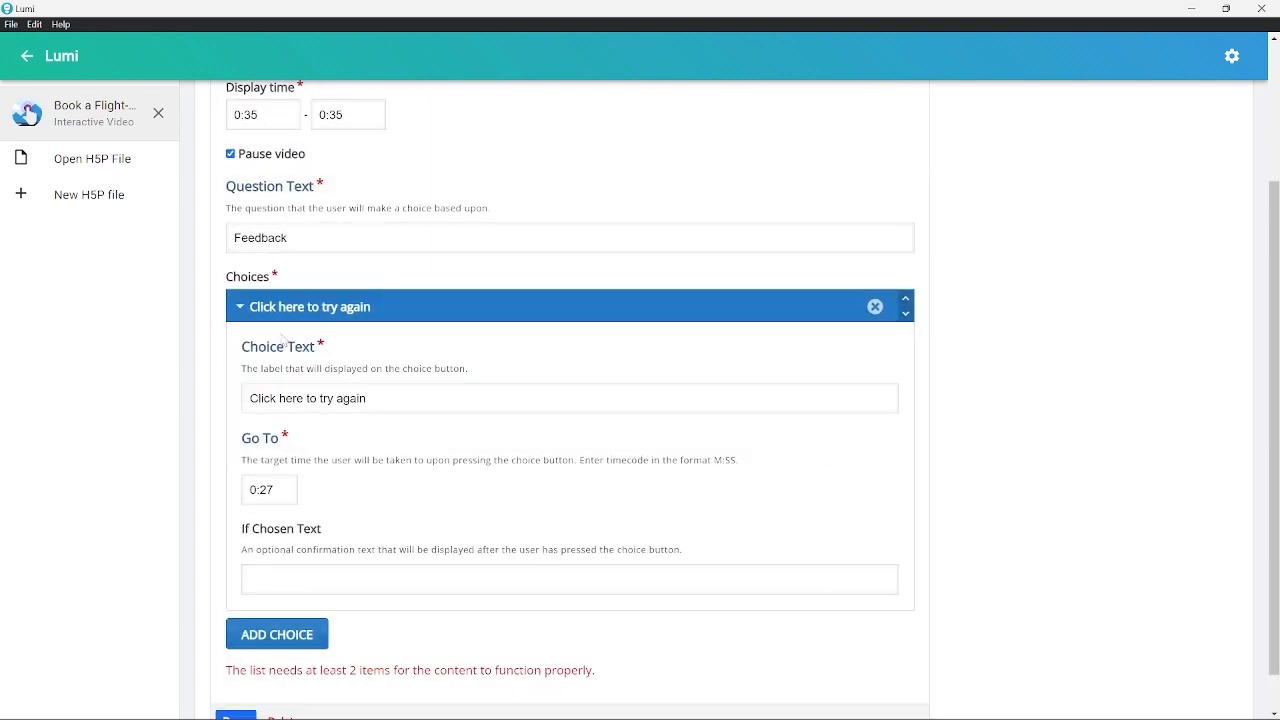
pyautogui.moveTo(275, 490); pyautogui.dragTo(247, 490)
pyautogui.scroll(3, 341, 328)
pyautogui.click(874, 240)
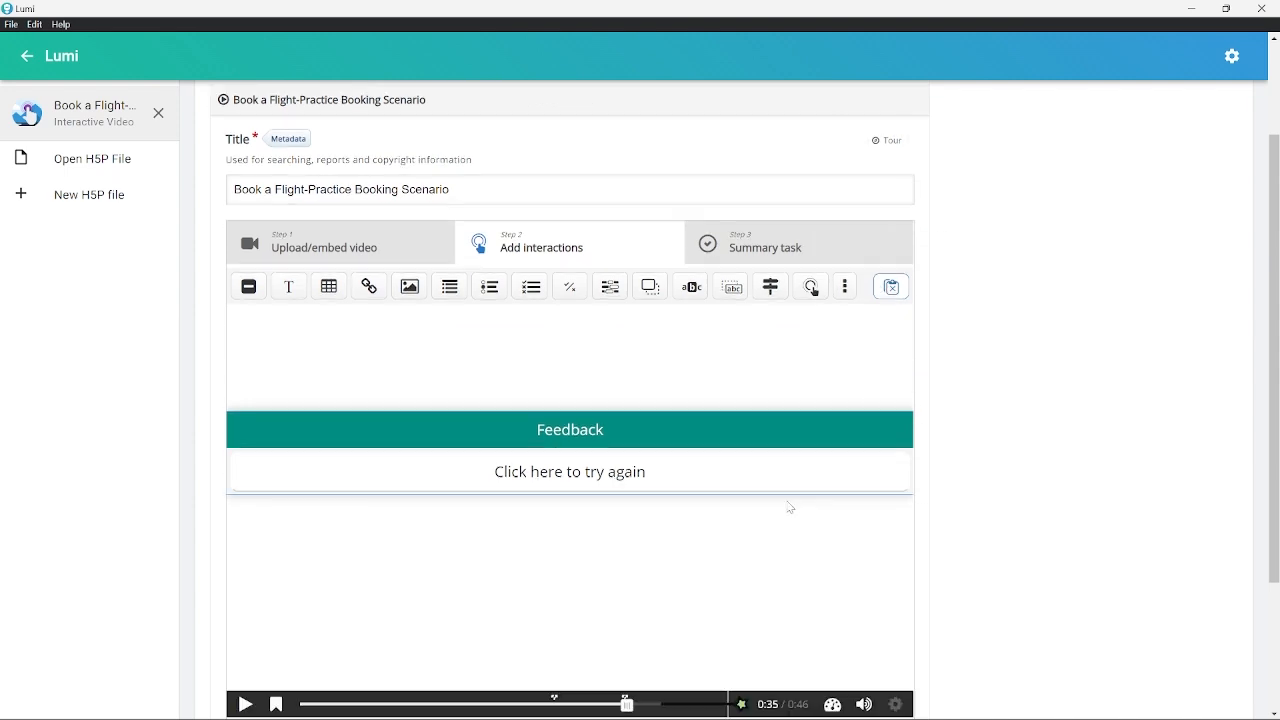
# Step: Check the go-to time of the nonstop choice in the question crossroads at 0:27, close its settings, and move the video to 0:44
pyautogui.scroll(-2, 790, 508)
pyautogui.moveTo(626, 511); pyautogui.dragTo(556, 512)
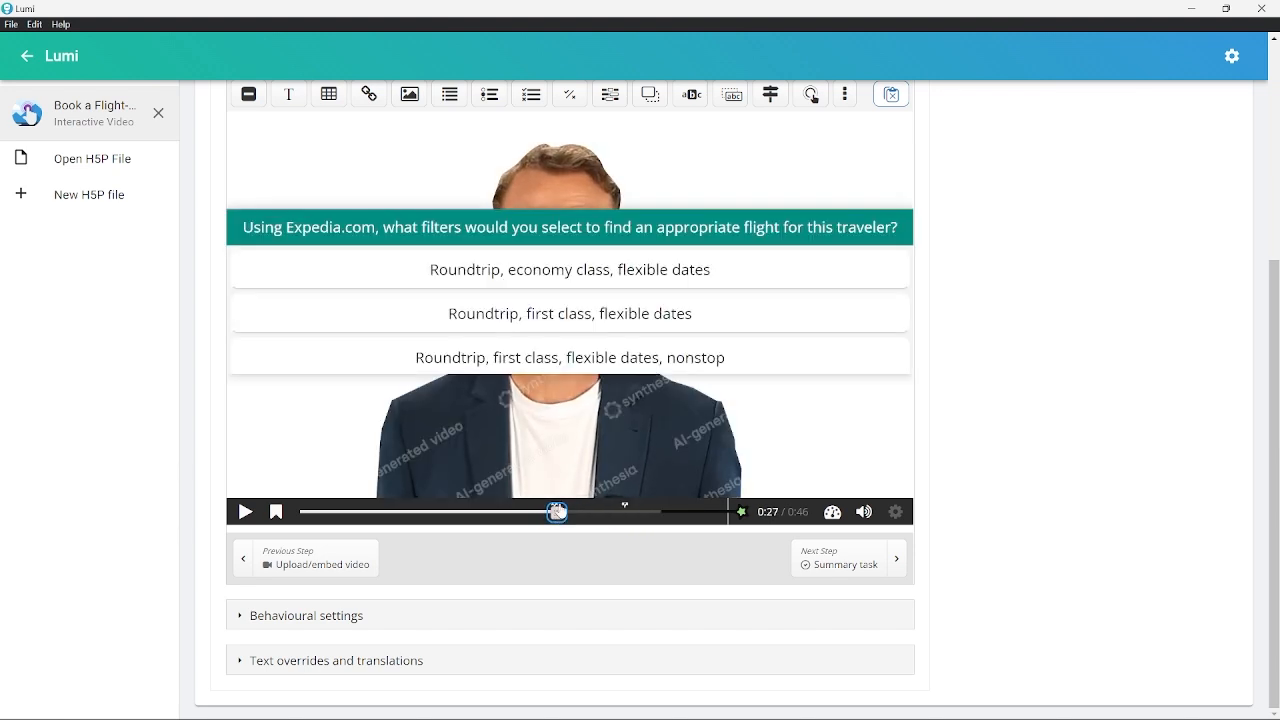
pyautogui.click(469, 217)
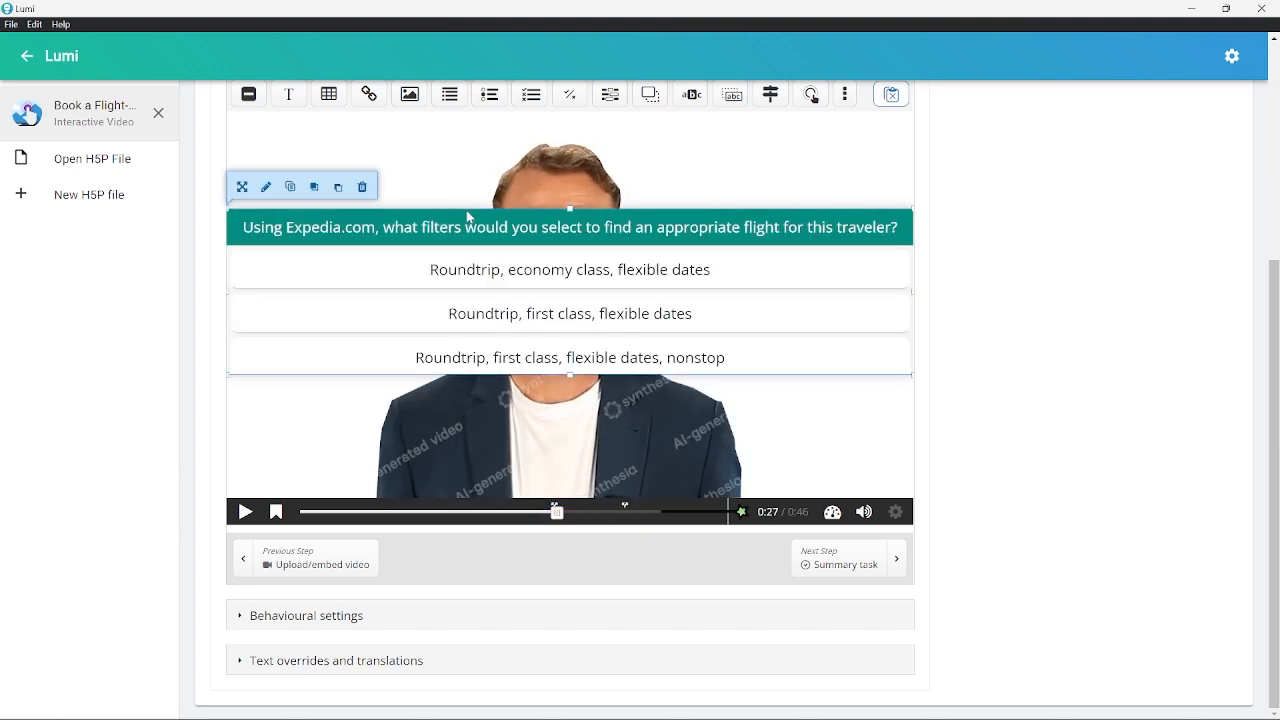
pyautogui.click(266, 187)
pyautogui.scroll(-5, 518, 425)
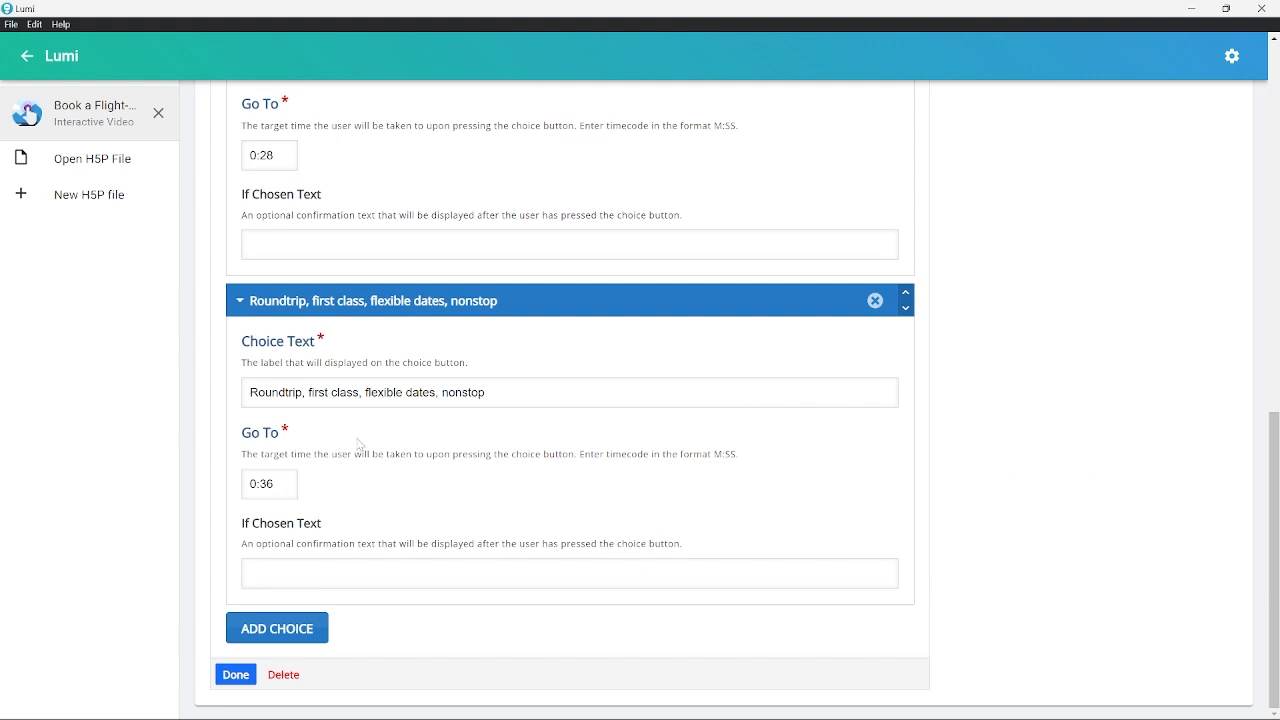
pyautogui.moveTo(275, 484); pyautogui.dragTo(236, 490)
pyautogui.scroll(15, 305, 500)
pyautogui.click(873, 241)
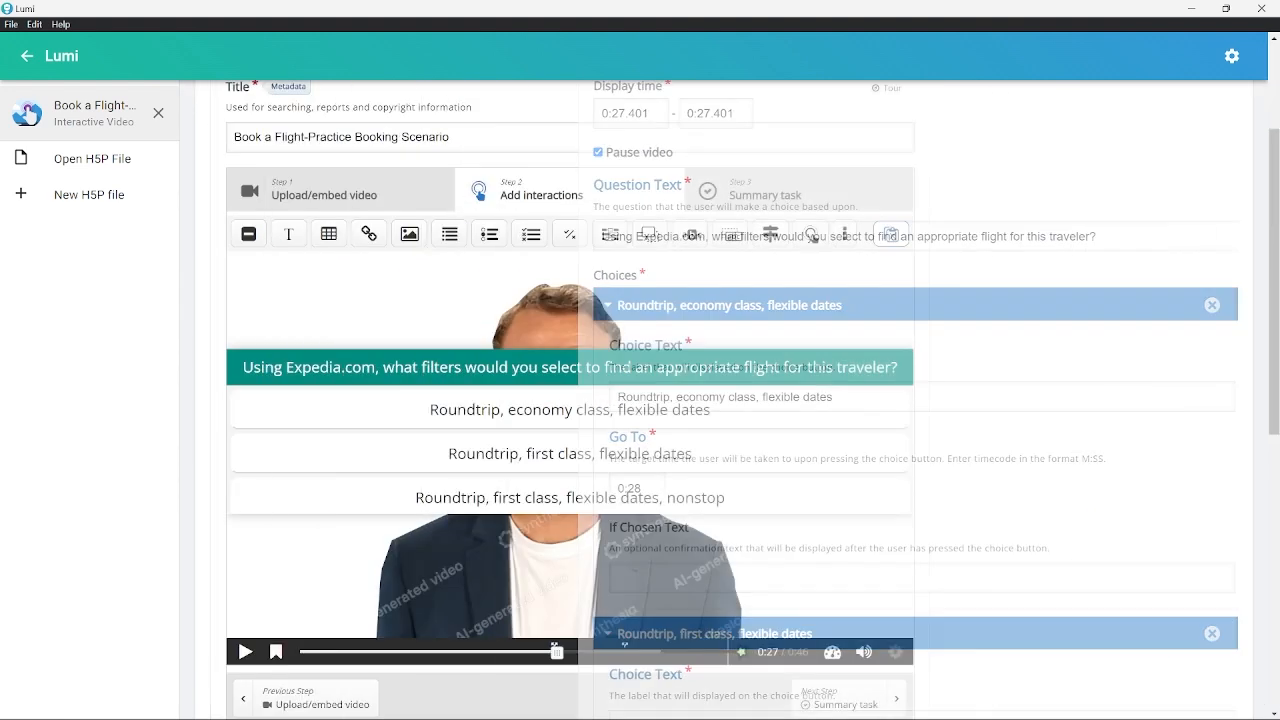
pyautogui.moveTo(558, 652); pyautogui.dragTo(716, 656)
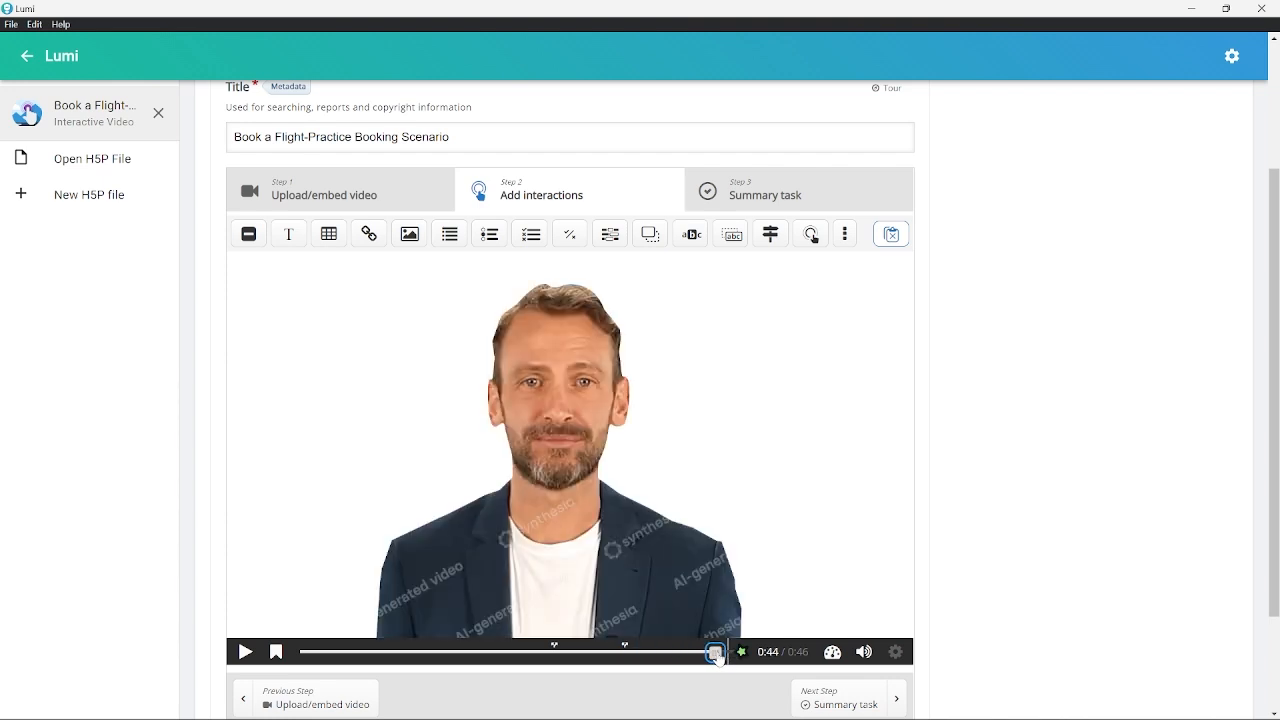
# Step: Go to the video upload step and expand the Subtitles text track to examine its label, type, language and WebVTT source
pyautogui.scroll(3, 581, 486)
pyautogui.scroll(-2, 403, 394)
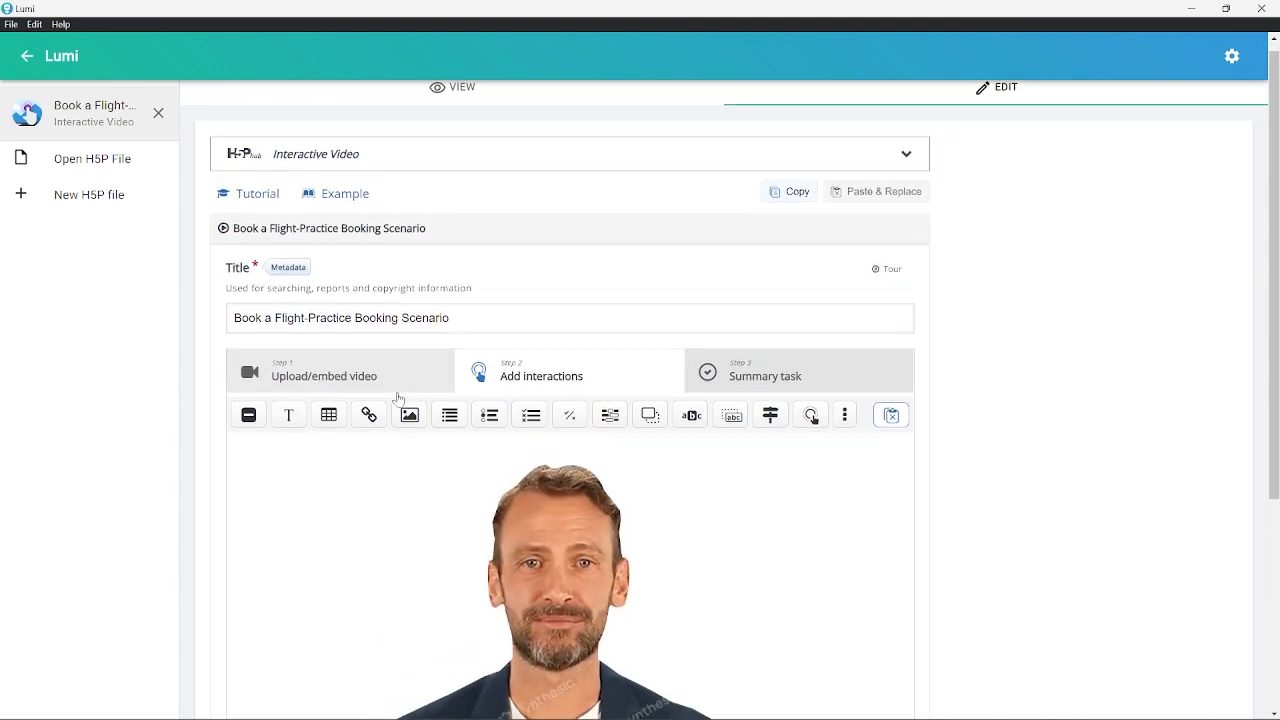
pyautogui.click(330, 257)
pyautogui.scroll(-2, 465, 492)
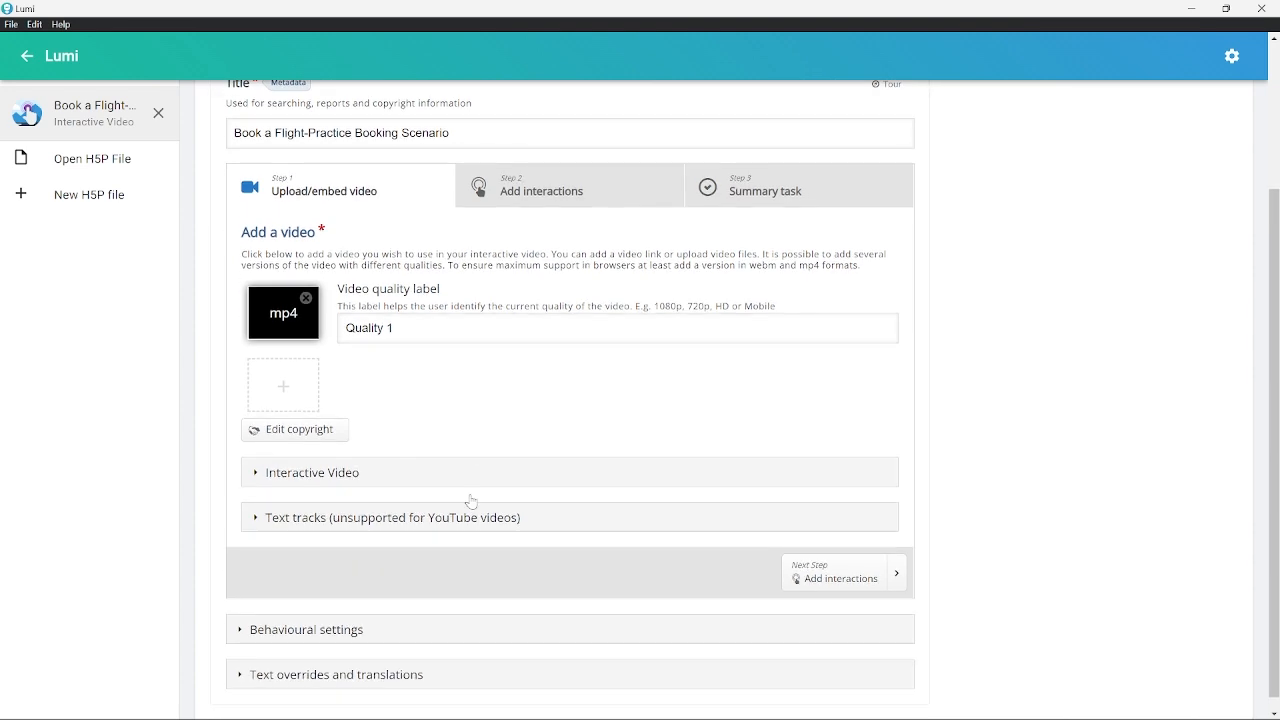
pyautogui.click(262, 505)
pyautogui.scroll(-4, 255, 495)
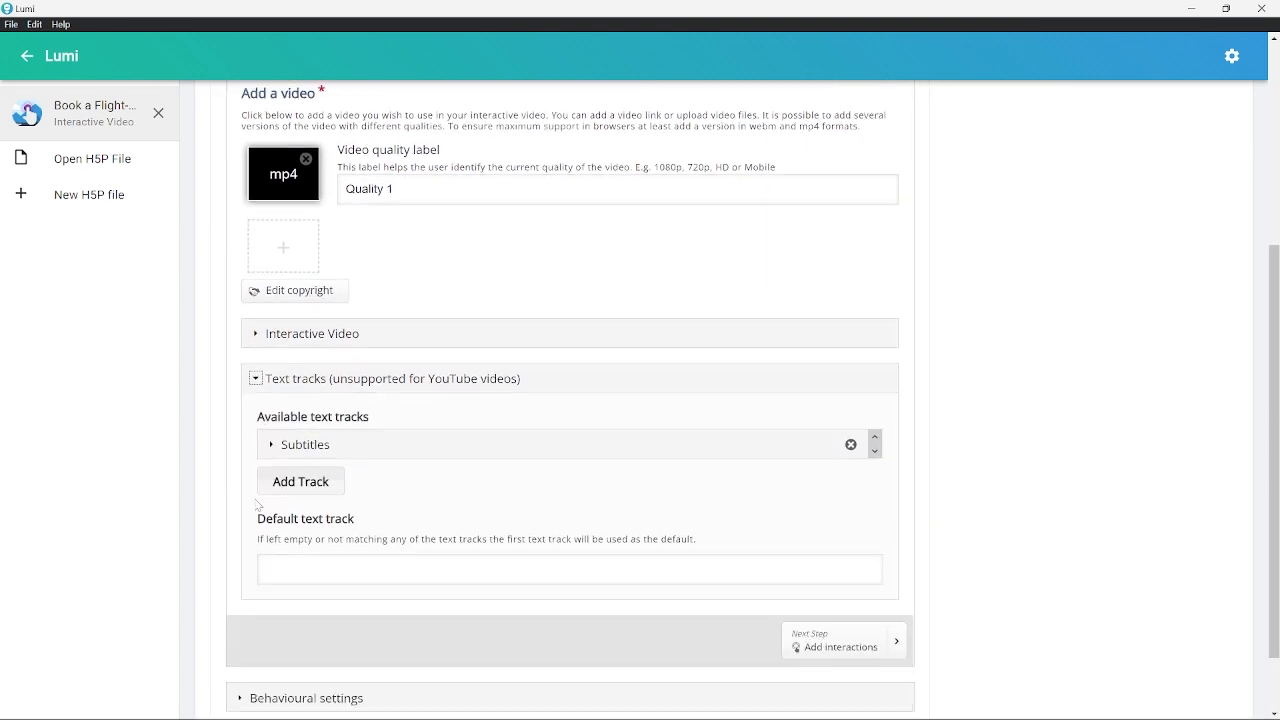
pyautogui.click(271, 362)
pyautogui.scroll(-5, 370, 500)
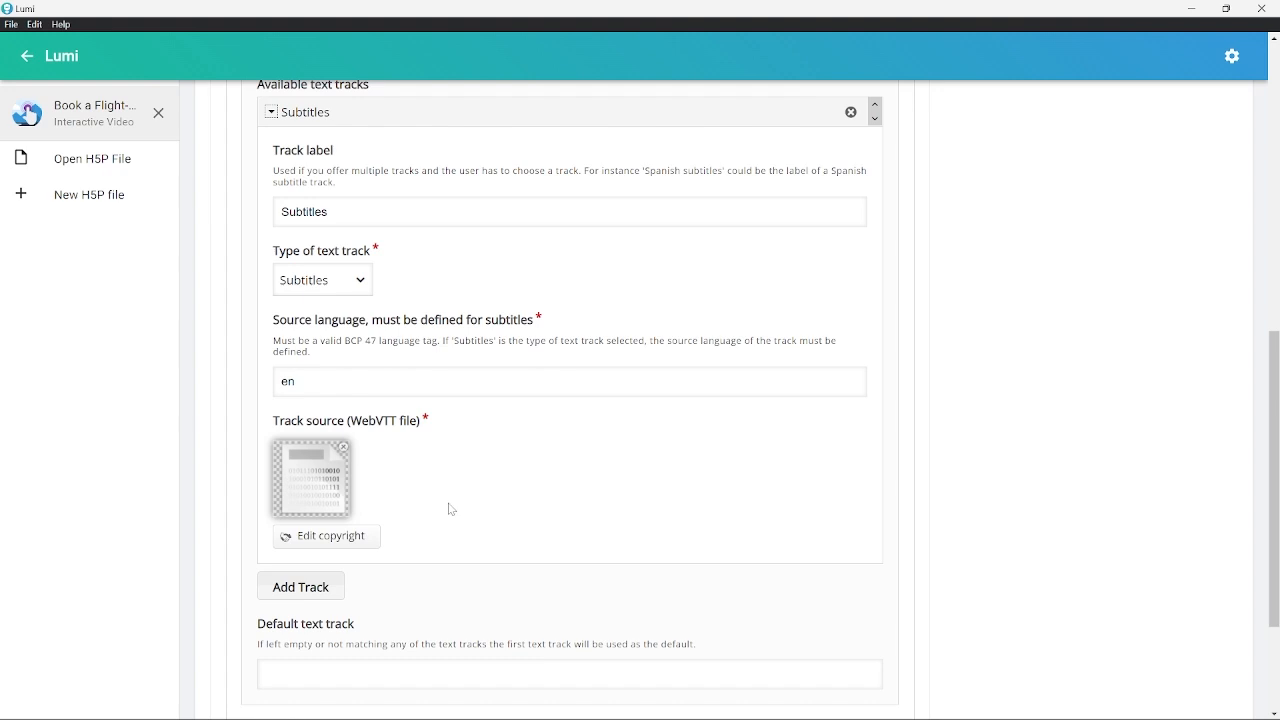
# Step: Switch to Subtitle Edit with captions.vtt open and reposition its window over the middle of the screen
pyautogui.press('super')
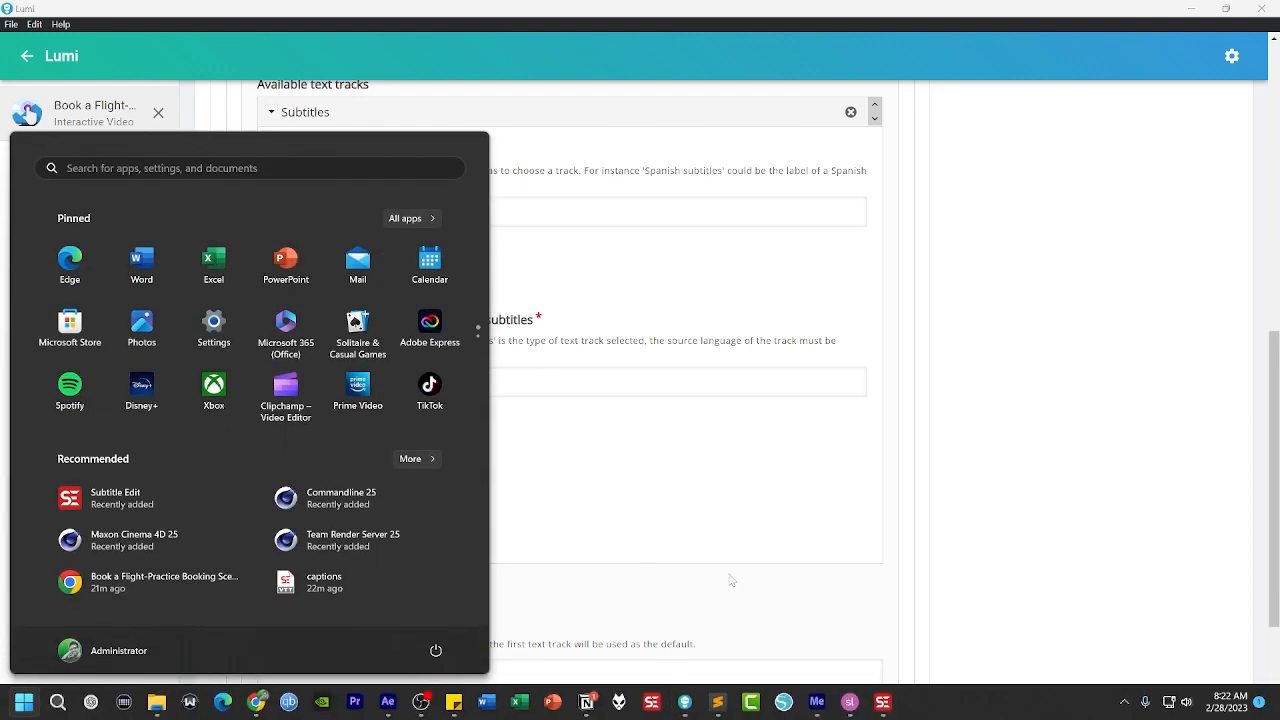
pyautogui.click(883, 704)
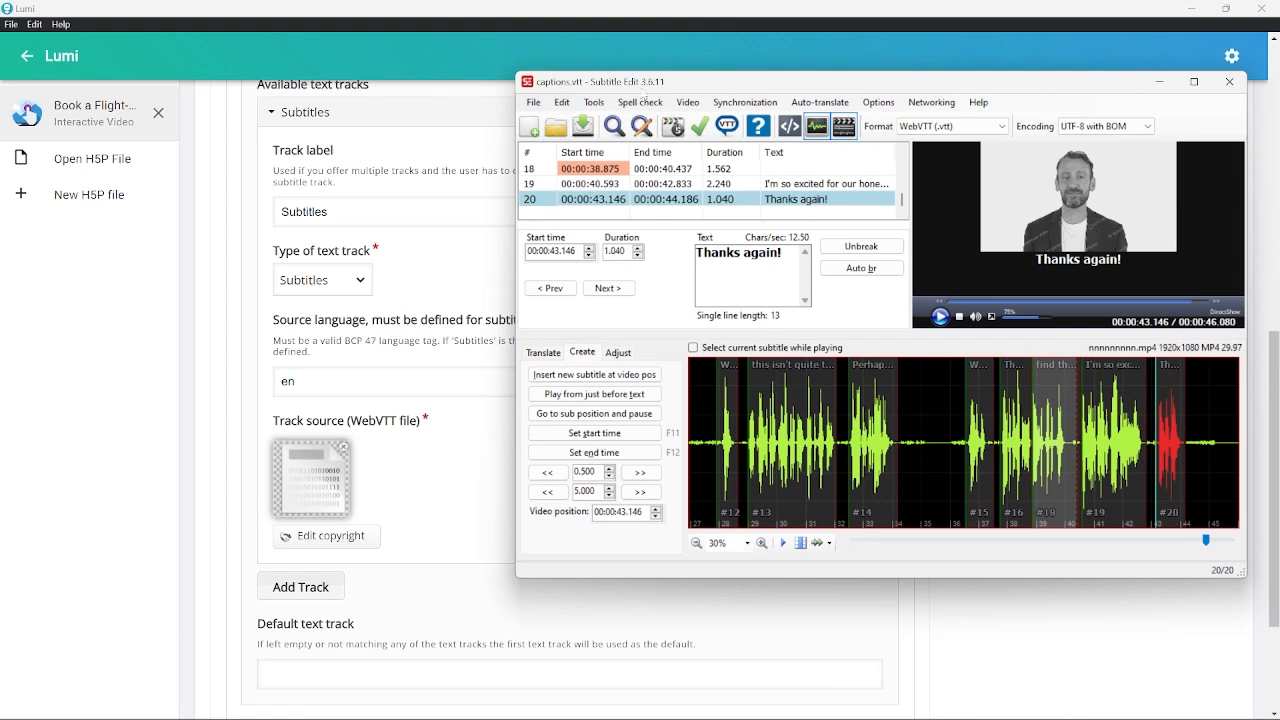
pyautogui.moveTo(655, 88); pyautogui.dragTo(450, 152)
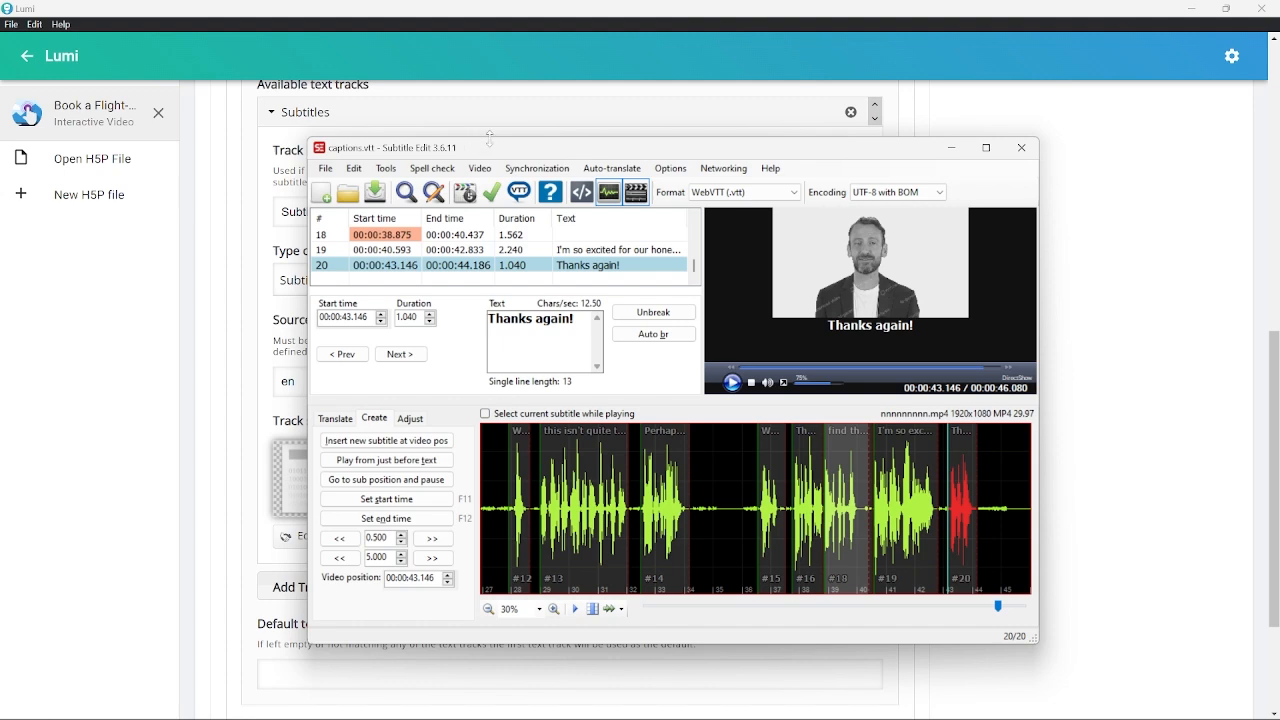
pyautogui.moveTo(482, 156); pyautogui.dragTo(352, 139)
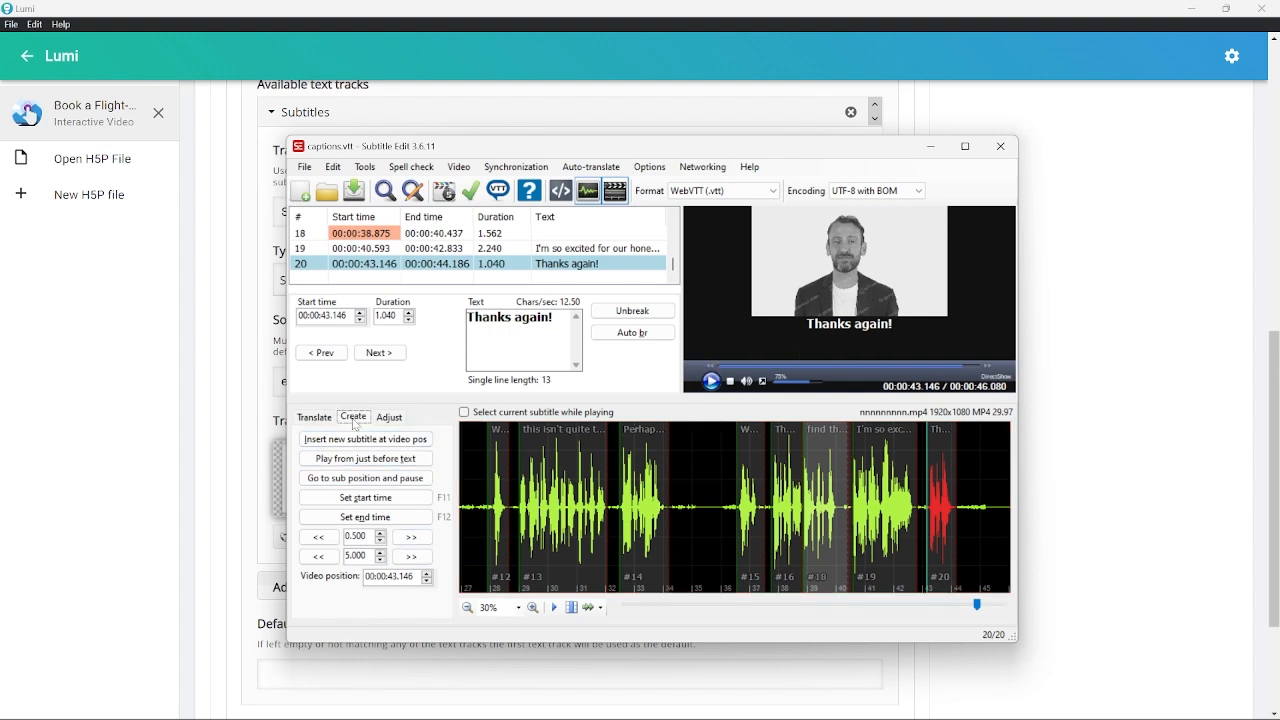
# Step: Place the playback position at about 27 seconds on the waveform and play the captioned video from there
pyautogui.click(481, 514)
pyautogui.click(476, 509)
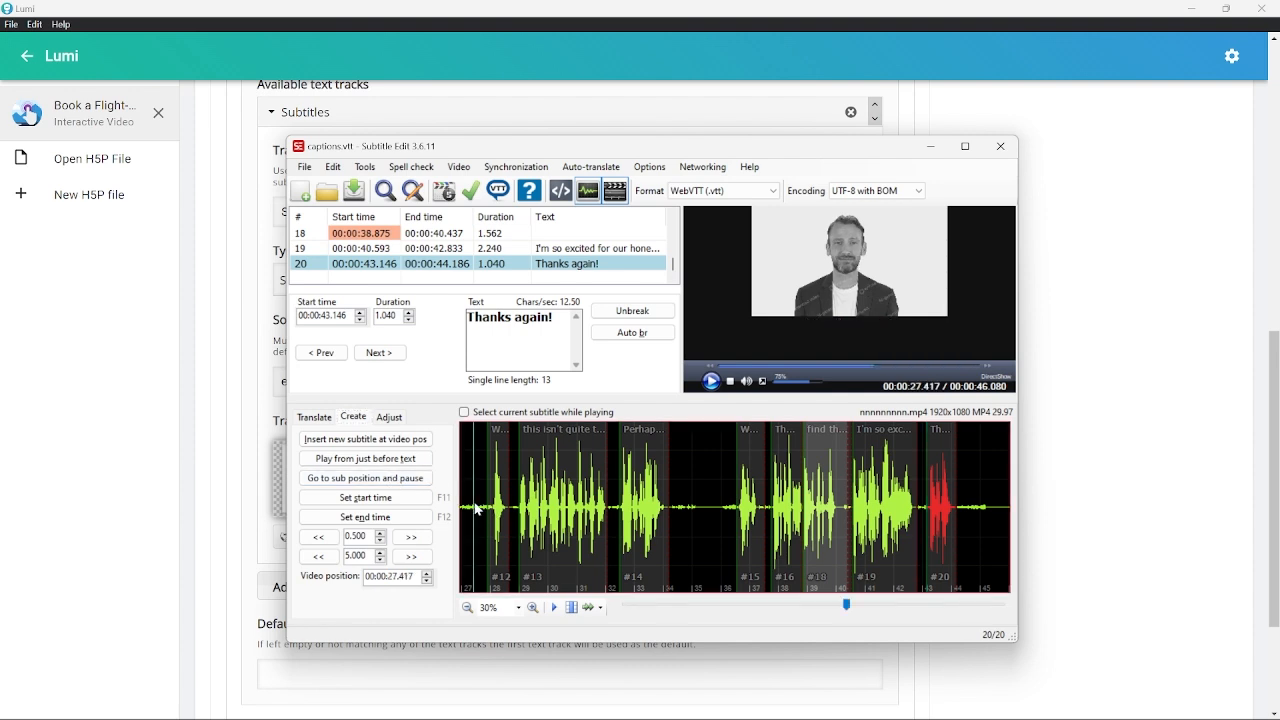
pyautogui.click(484, 508)
pyautogui.click(482, 509)
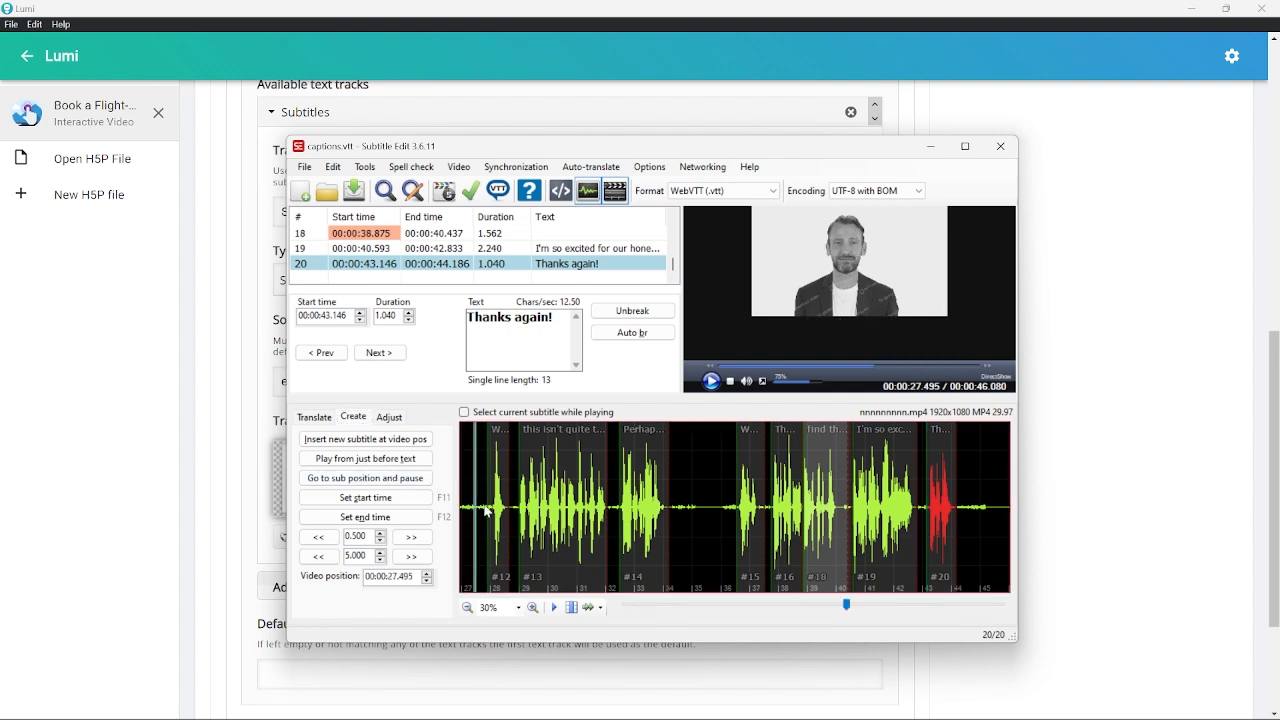
pyautogui.click(494, 512)
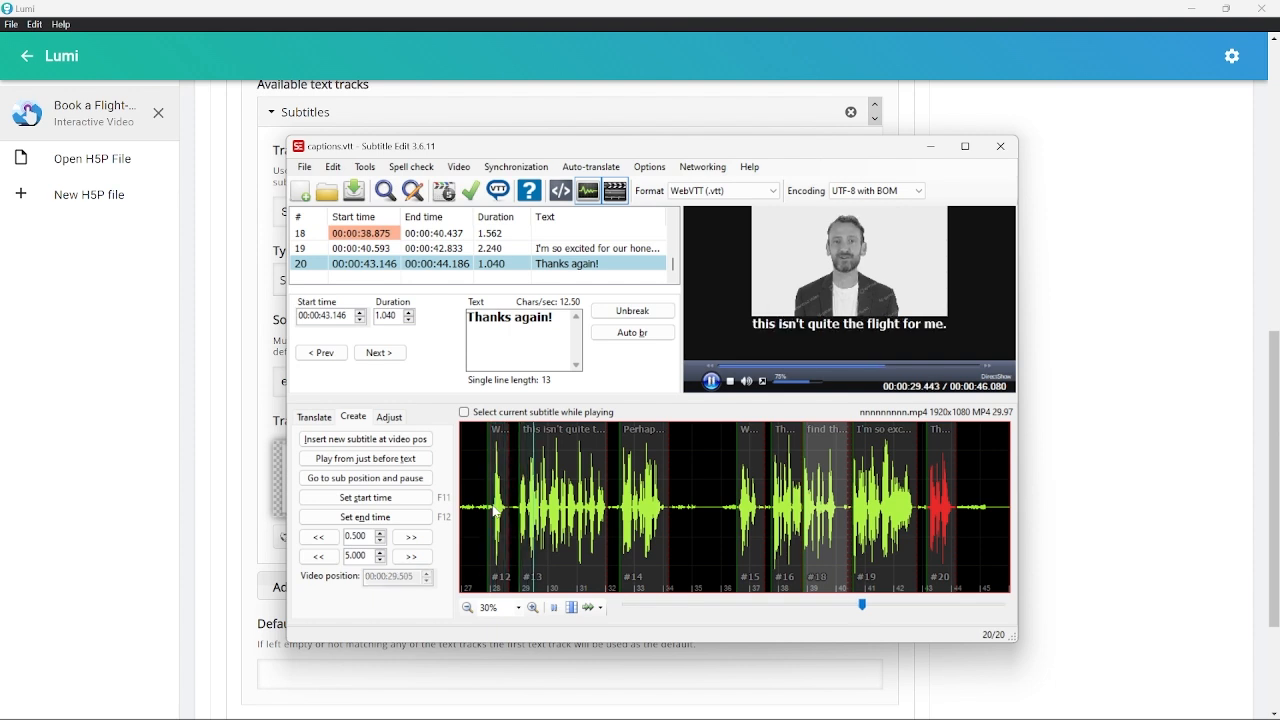
# Step: Rewind to the beginning, play the first subtitle, and adjust its start on the waveform to about 0.677 seconds
pyautogui.moveTo(862, 605); pyautogui.dragTo(622, 604)
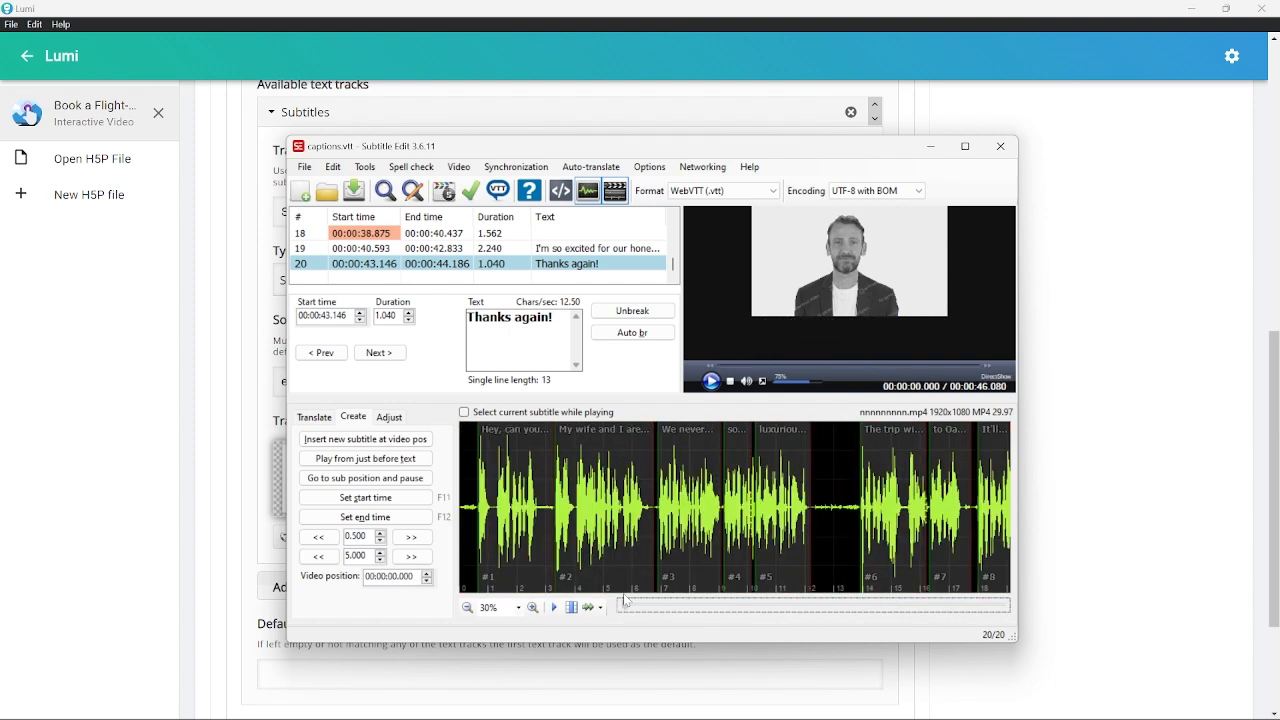
pyautogui.click(474, 508)
pyautogui.press('space')
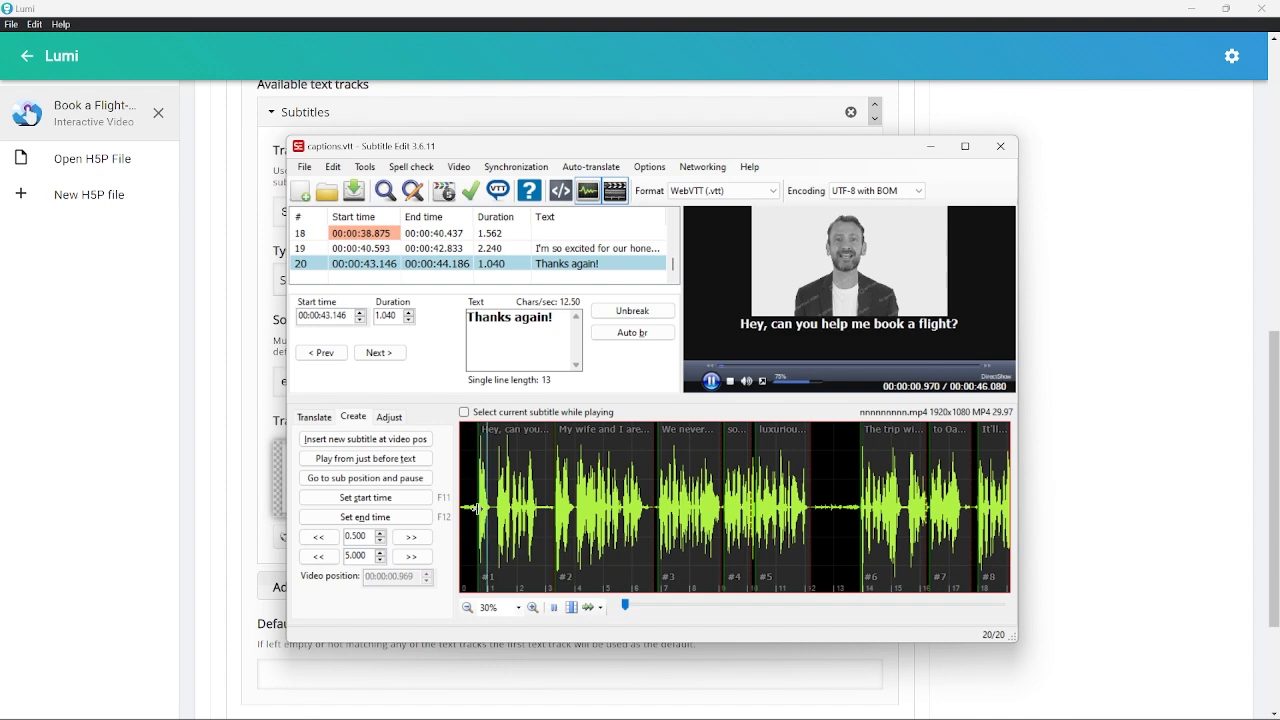
pyautogui.press('space')
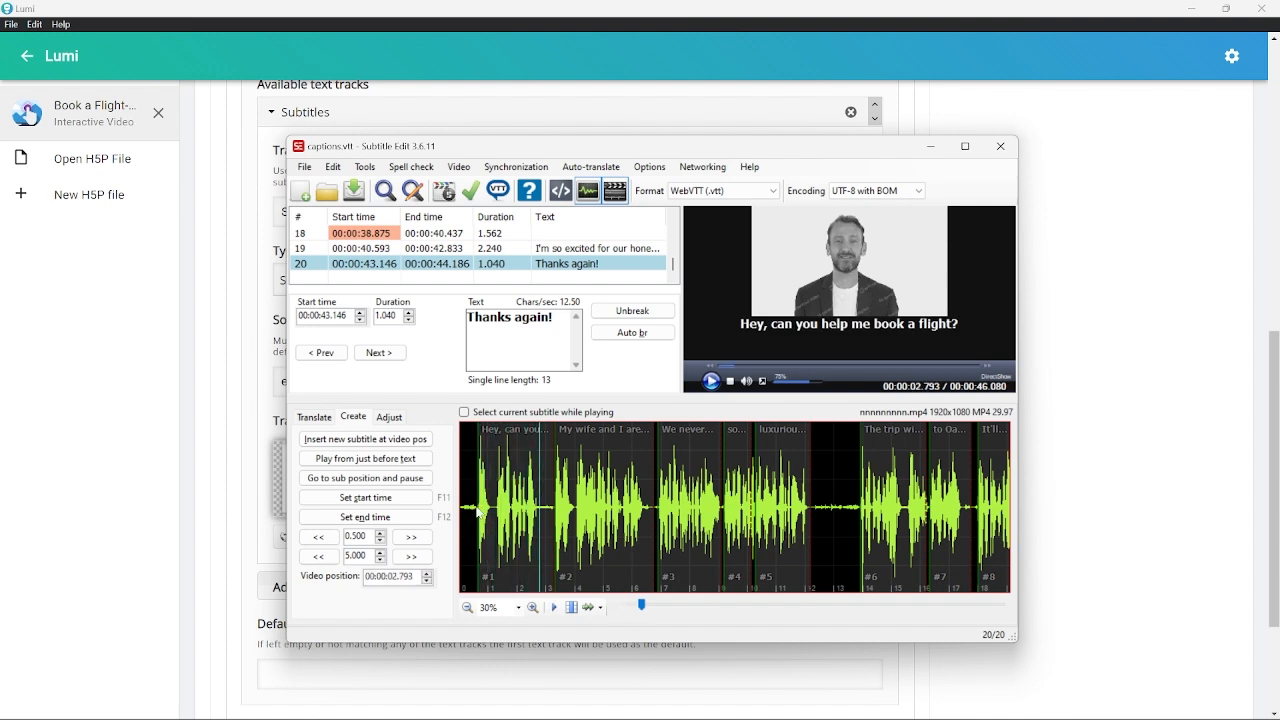
pyautogui.moveTo(486, 510); pyautogui.dragTo(478, 502)
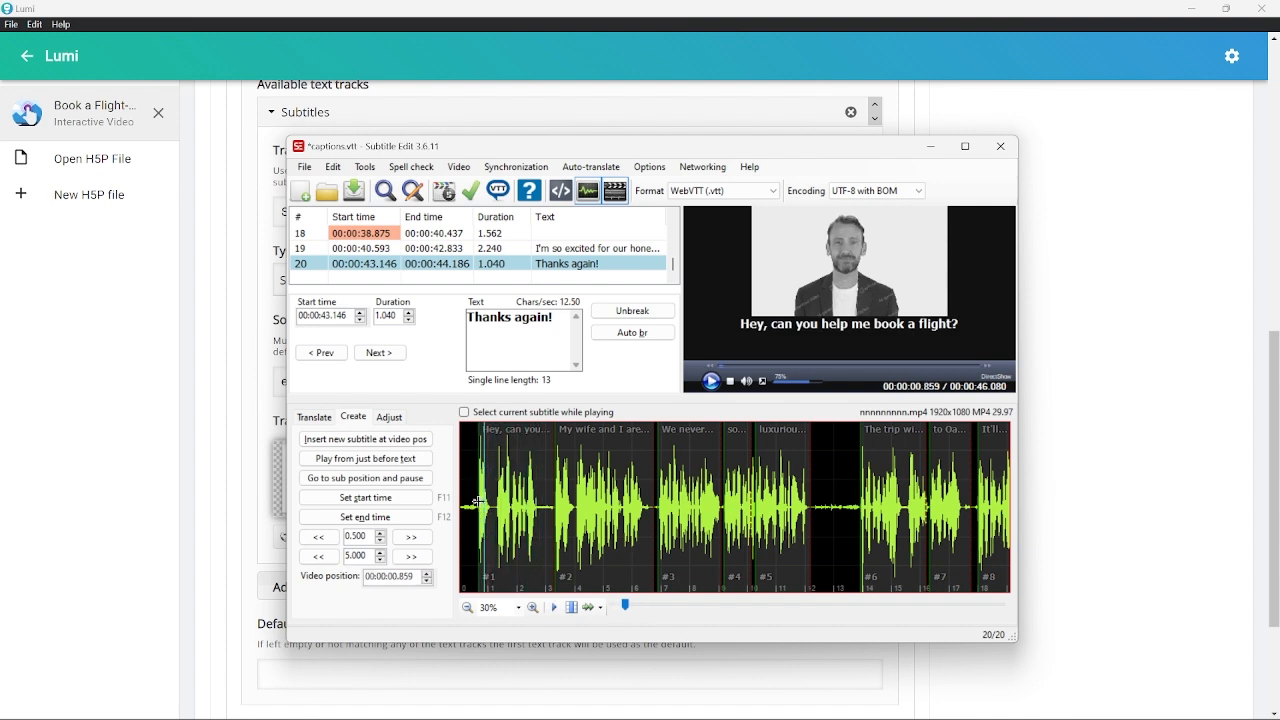
pyautogui.click(478, 507)
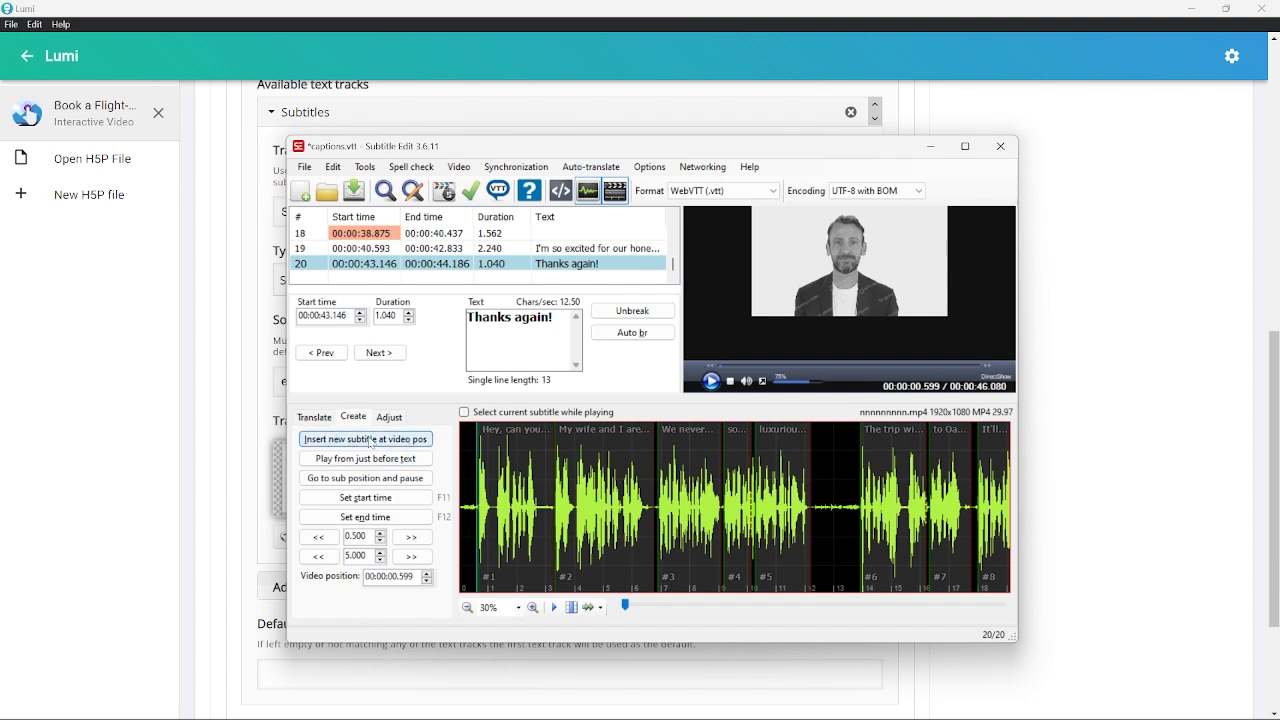
# Step: Select the first subtitle, cut its text and paste it back, and return the video position to 00:00:00.000
pyautogui.scroll(6, 527, 260)
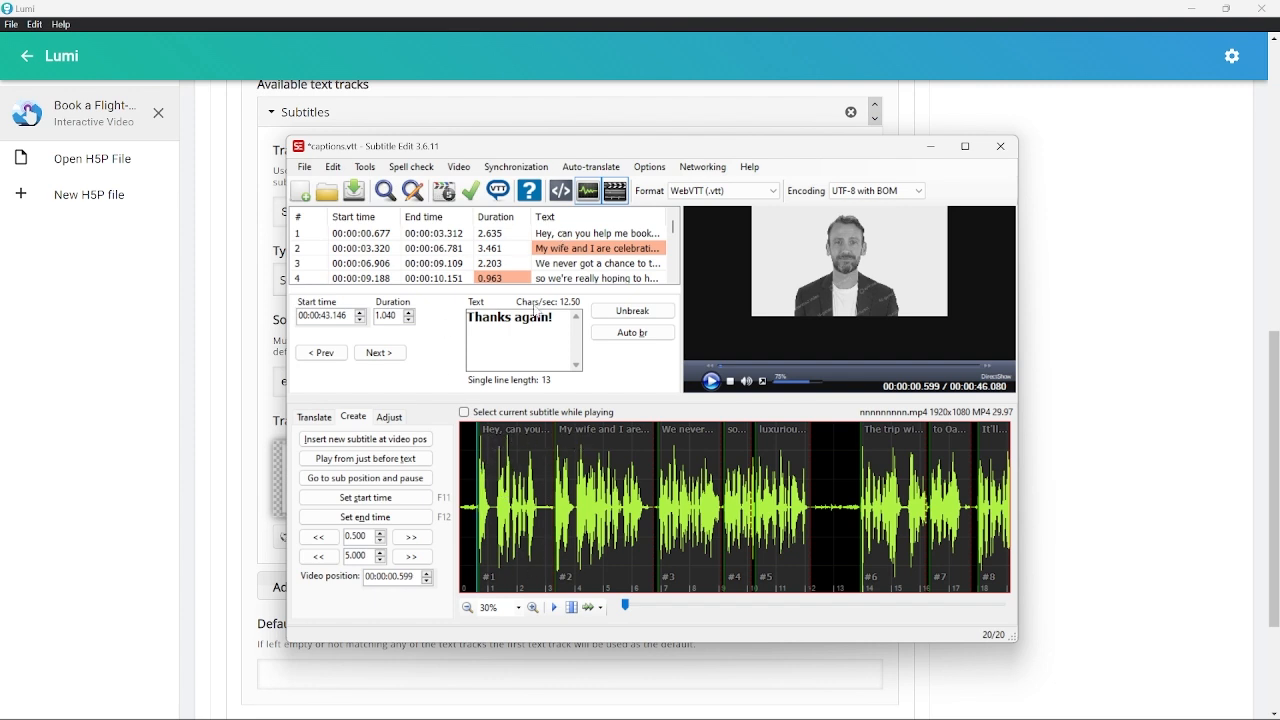
pyautogui.click(517, 317)
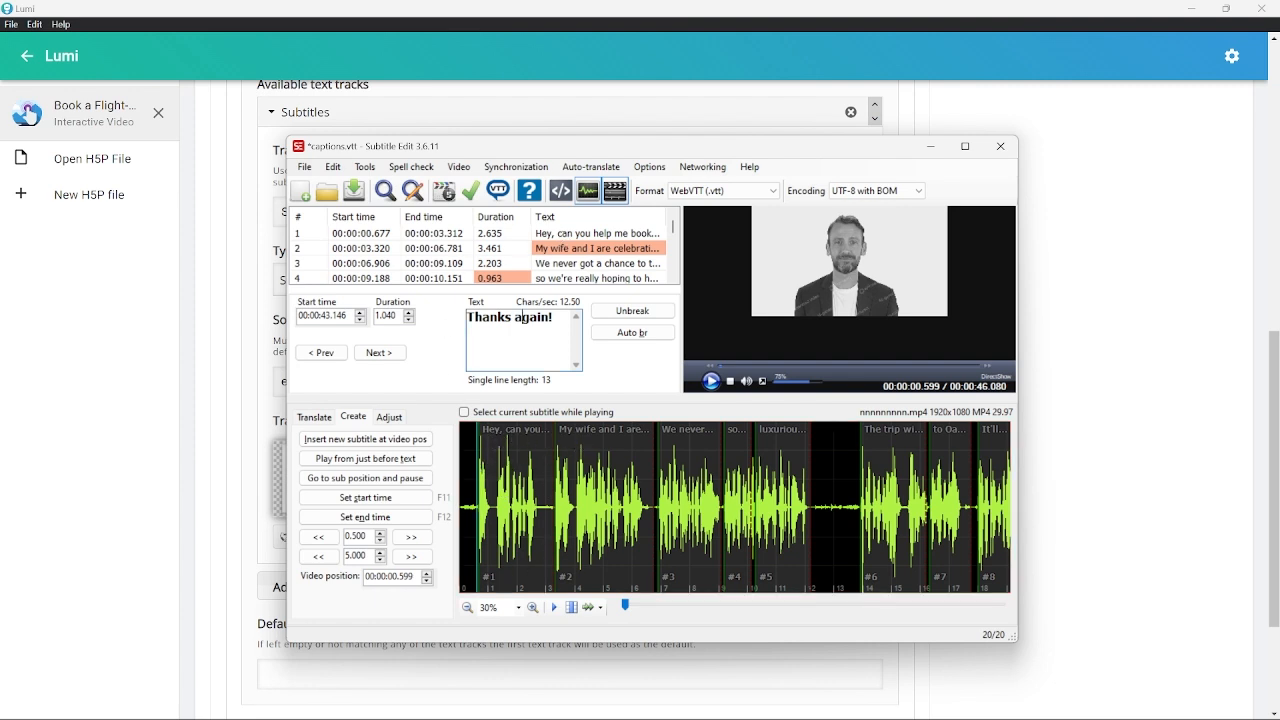
pyautogui.click(583, 236)
pyautogui.moveTo(508, 343); pyautogui.dragTo(435, 307)
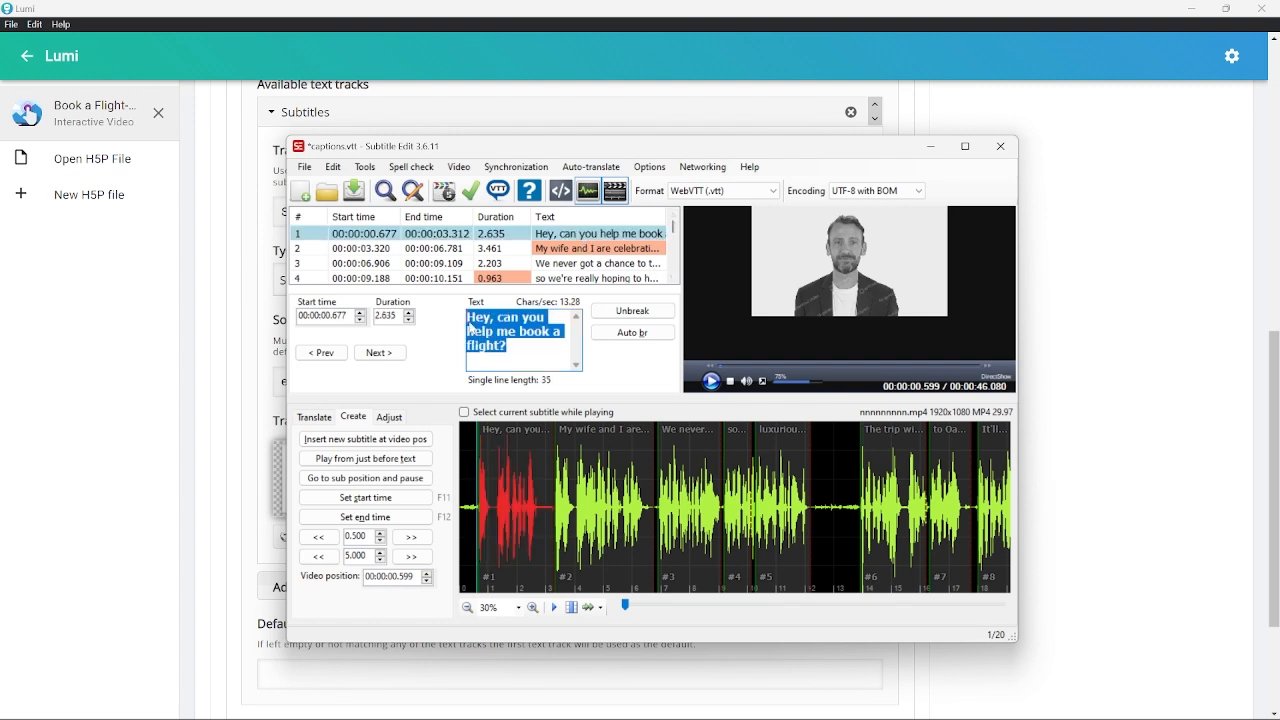
pyautogui.hotkey('ctrl', 'x')
pyautogui.hotkey('ctrl', 'v')
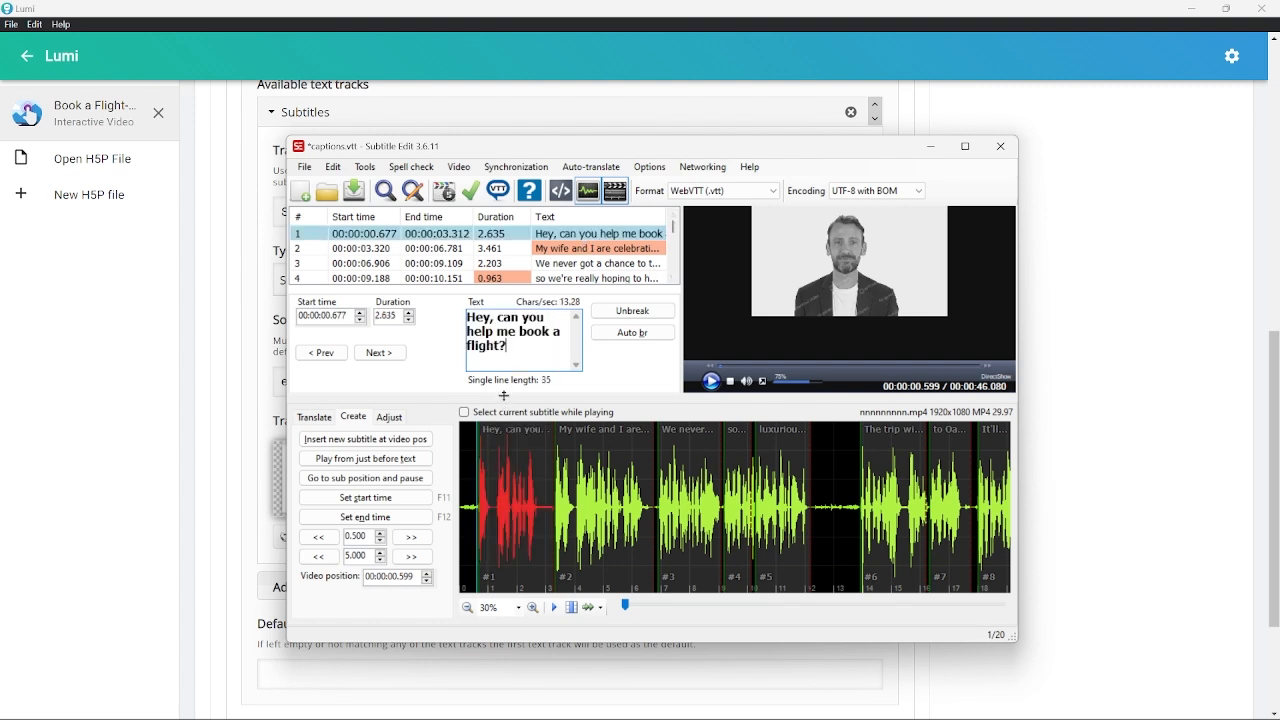
pyautogui.click(515, 331)
pyautogui.moveTo(811, 448); pyautogui.dragTo(809, 445)
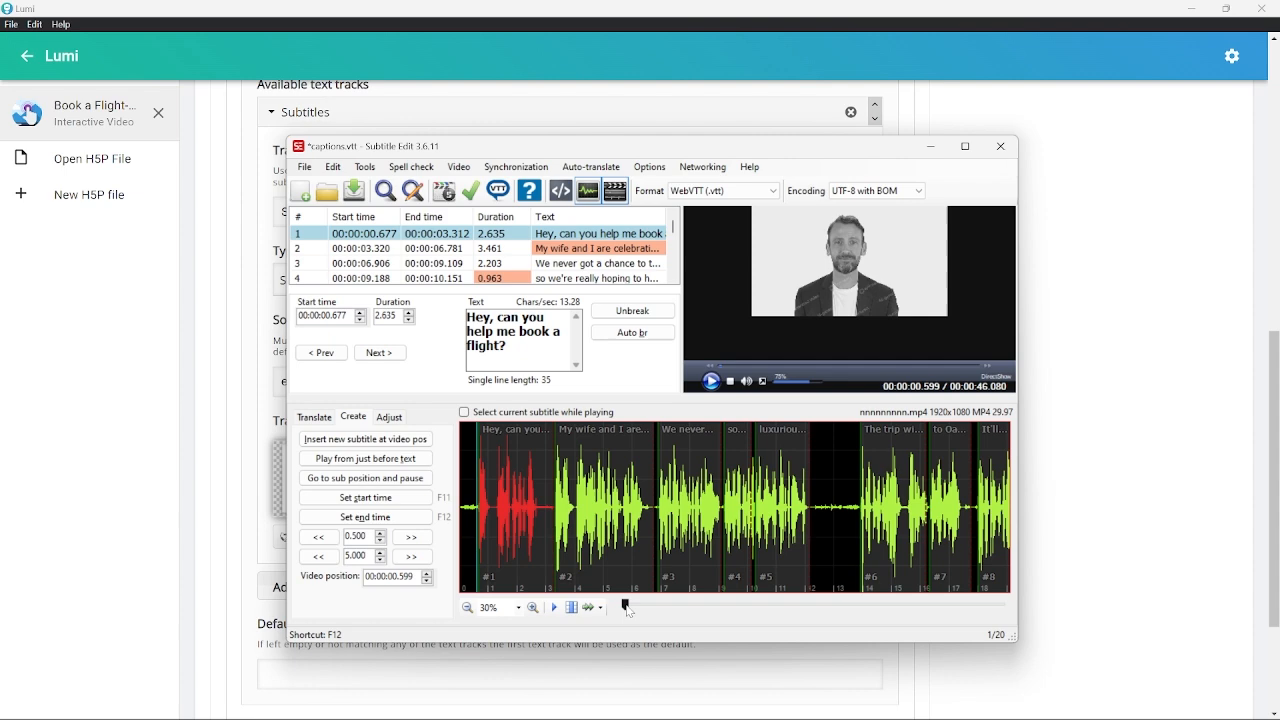
pyautogui.moveTo(626, 606)
pyautogui.mouseDown()
pyautogui.moveTo(1010, 606)
pyautogui.moveTo(626, 606)
pyautogui.mouseUp()
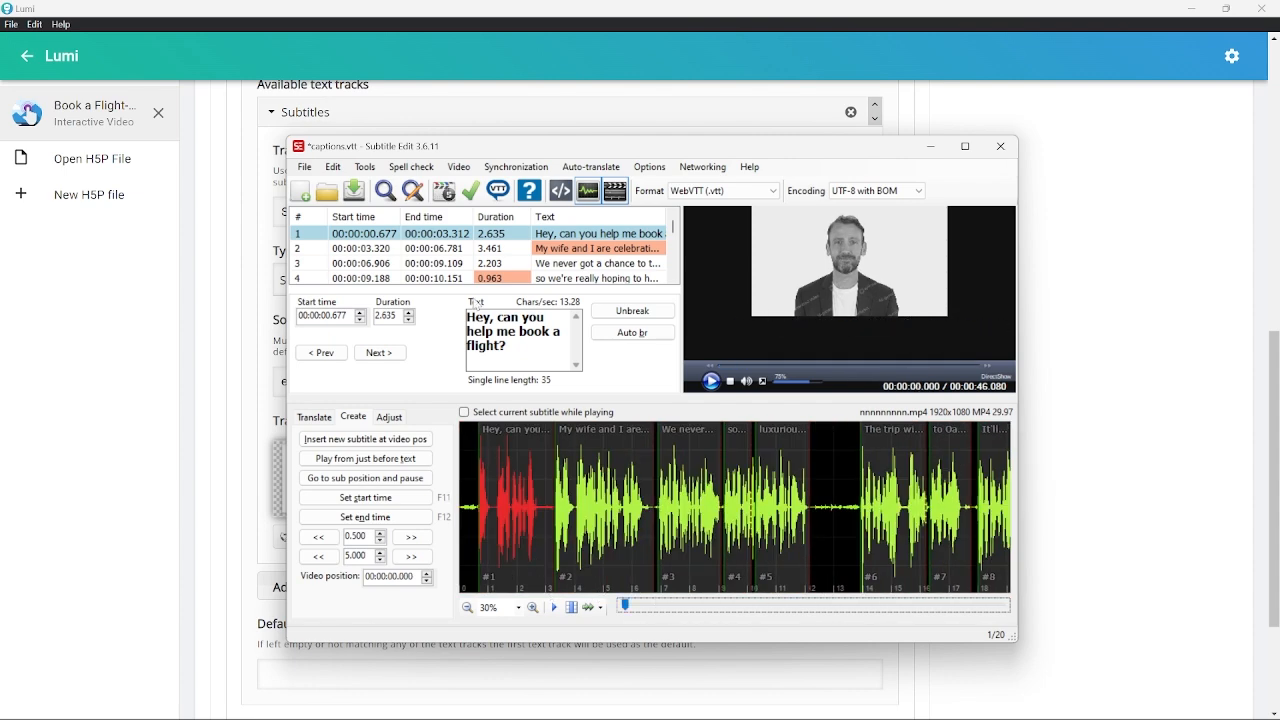
# Step: Open the save-as dialog for the subtitles in WebVTT format, cancel it, and minimize Subtitle Edit to return to Lumi
pyautogui.click(304, 166)
pyautogui.click(335, 266)
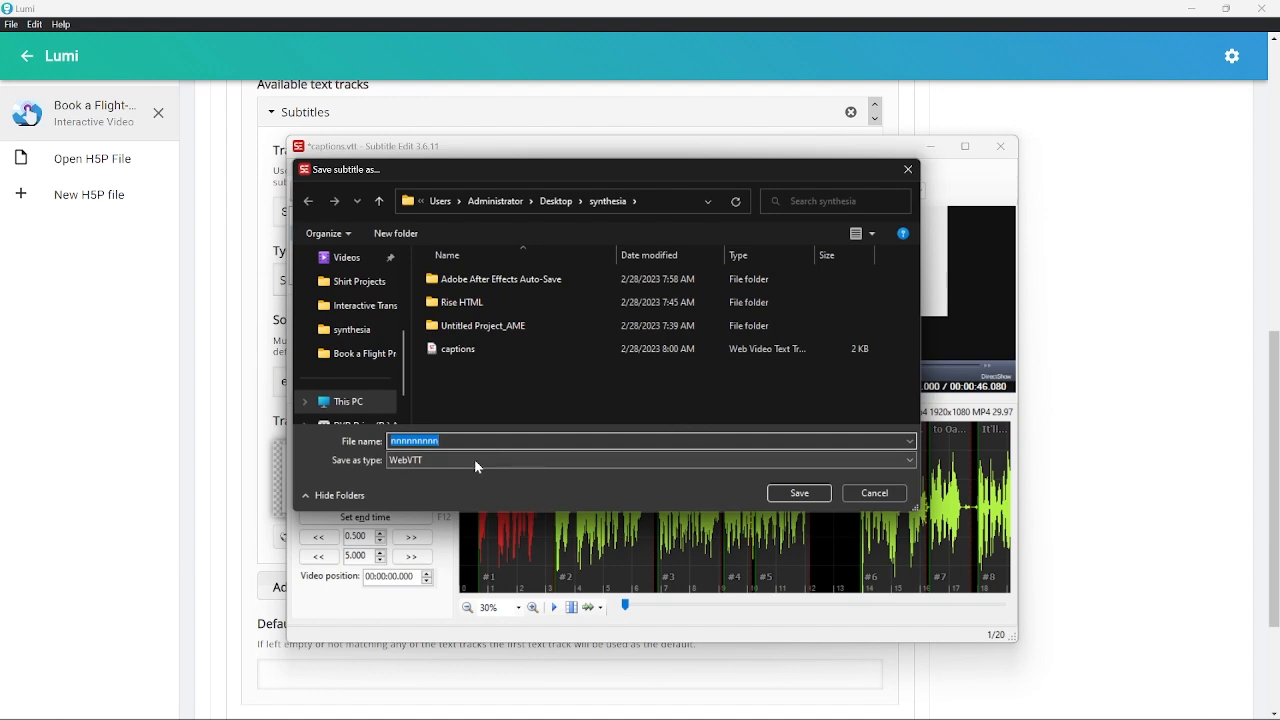
pyautogui.click(880, 492)
pyautogui.click(930, 146)
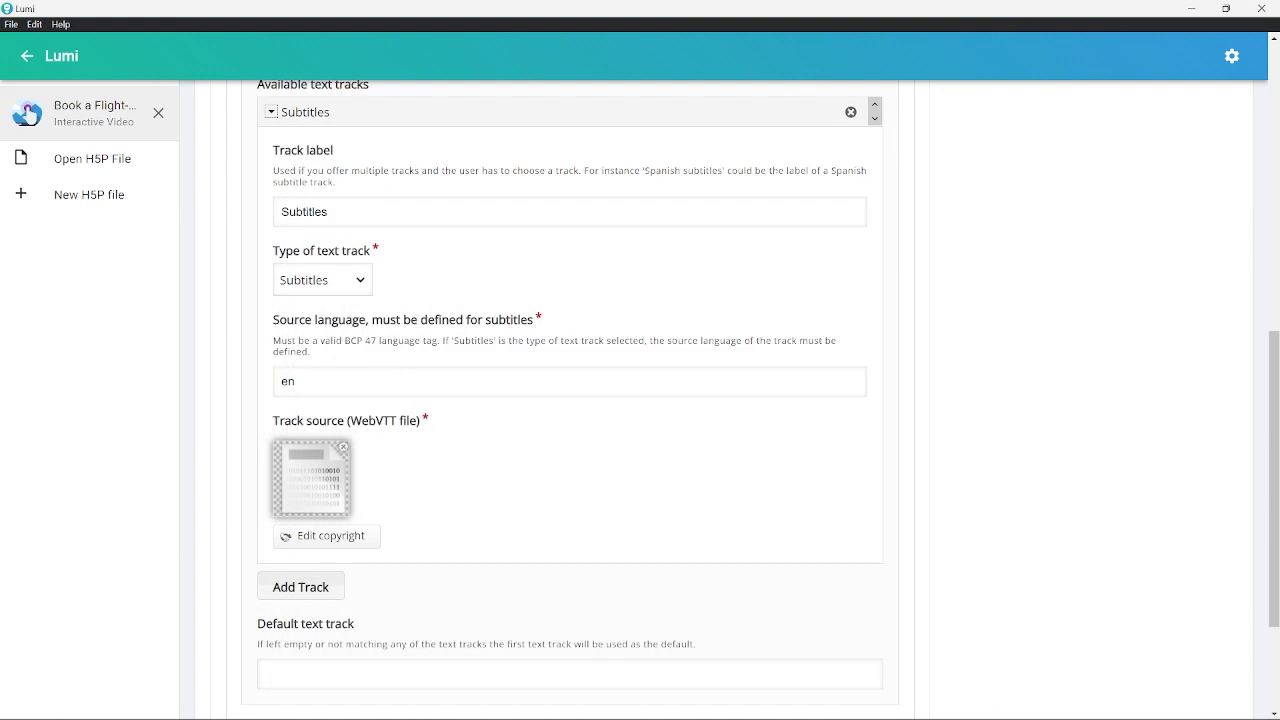
# Step: Start exporting the interactive video as an all-in-one HTML file, then cancel at the save dialog
pyautogui.scroll(10, 443, 412)
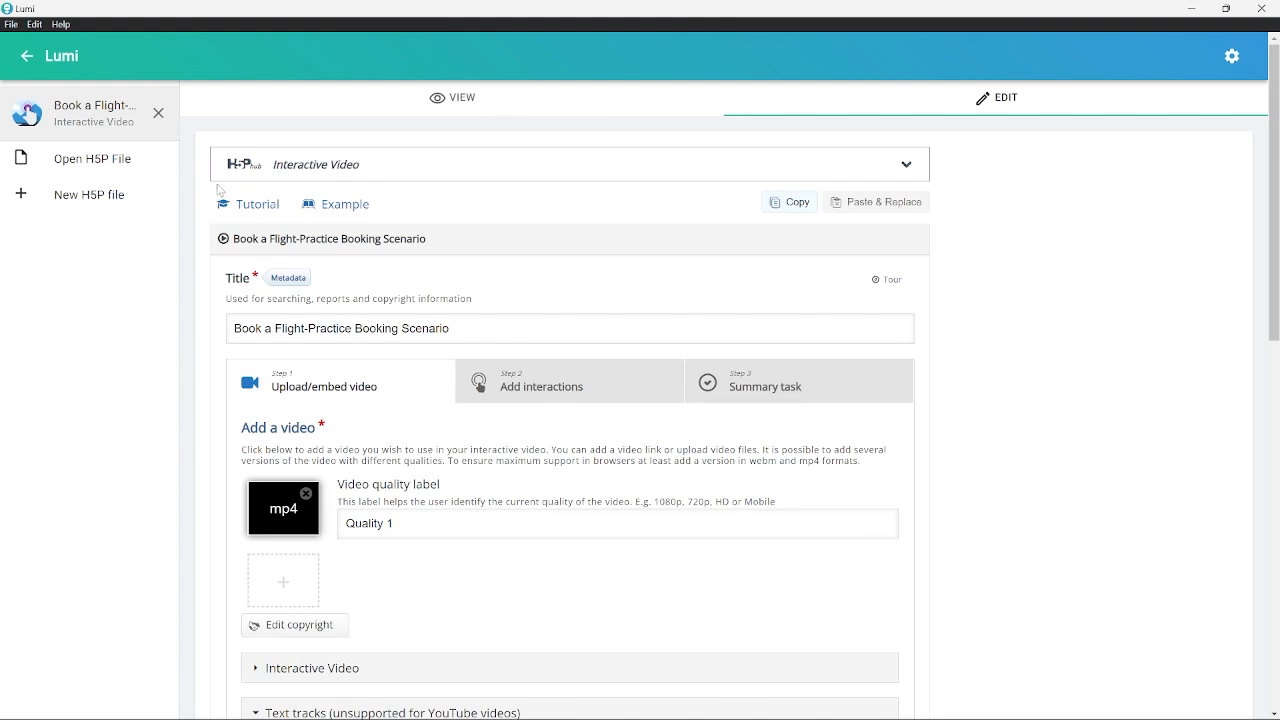
pyautogui.click(11, 24)
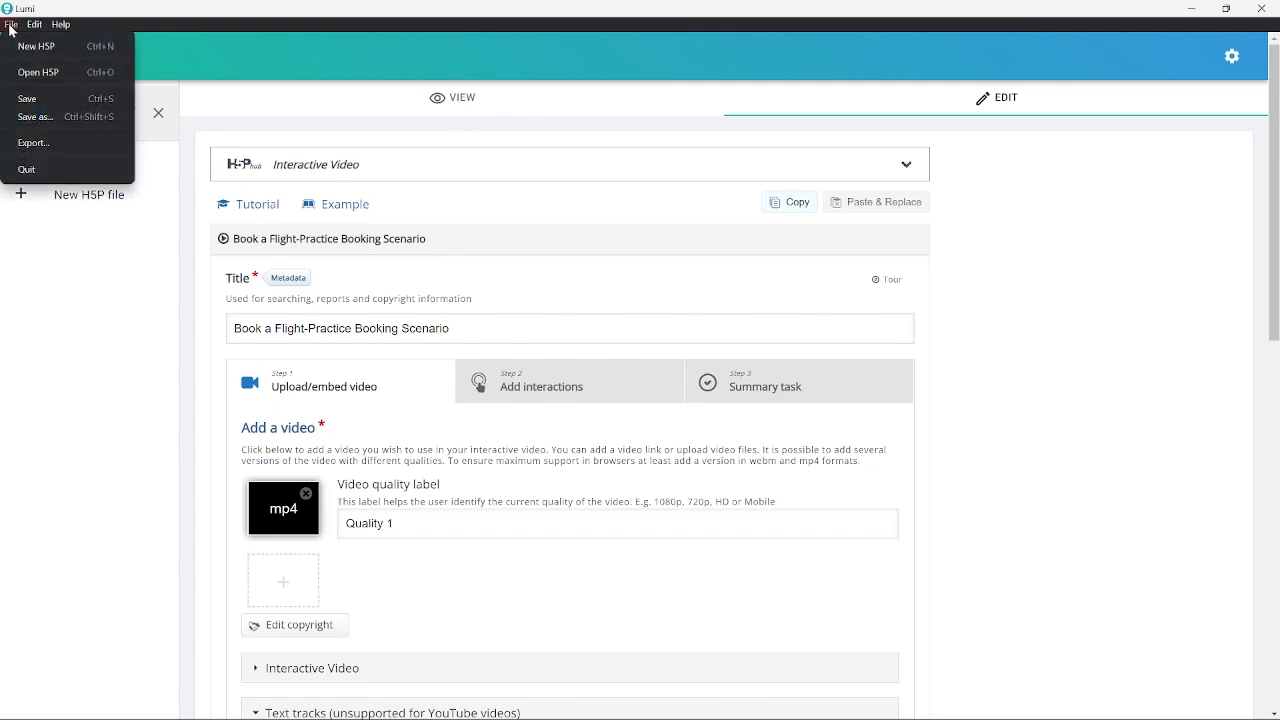
pyautogui.click(33, 145)
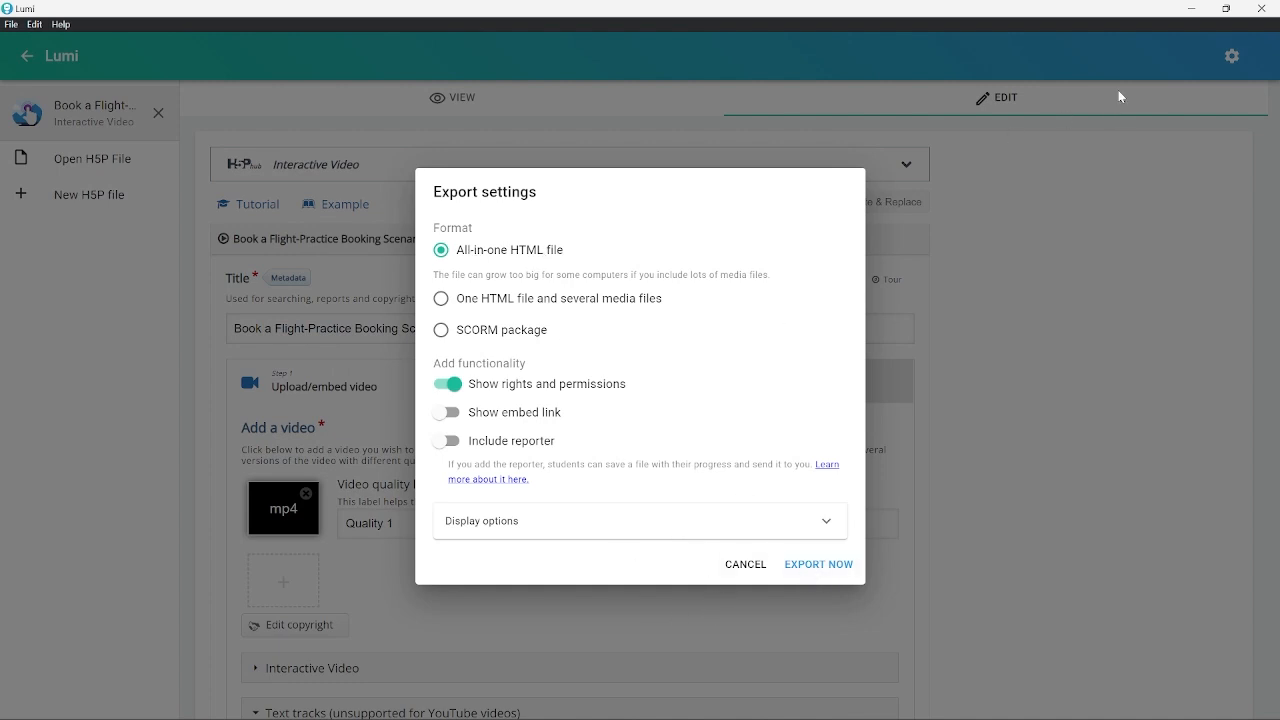
pyautogui.click(816, 566)
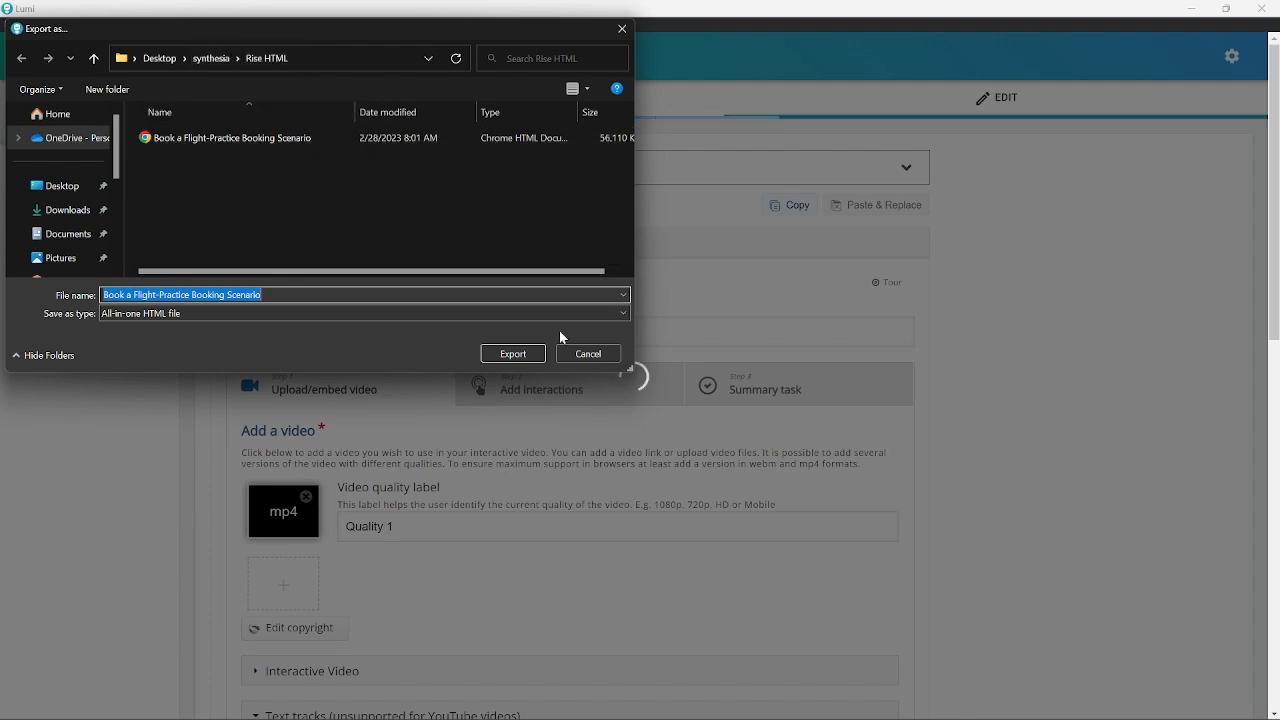
pyautogui.click(590, 354)
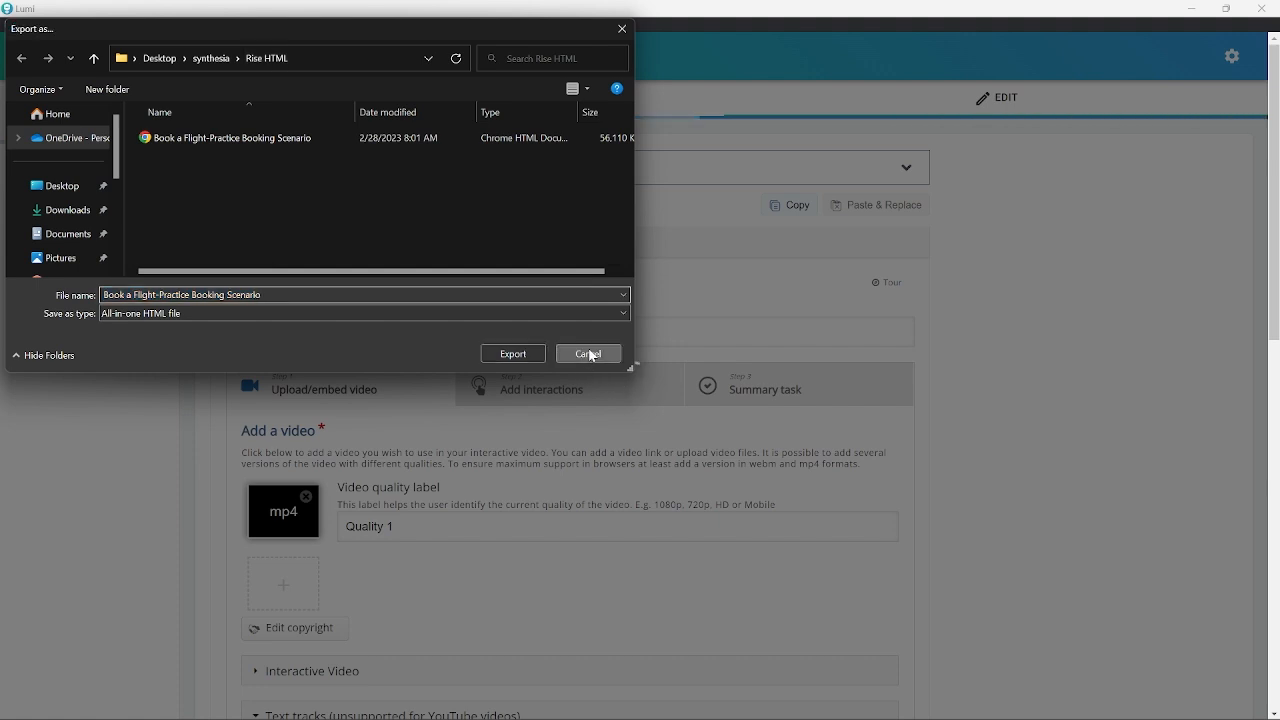
# Step: Switch to Articulate Storyline and delete the existing web object from the slide
pyautogui.press('super')
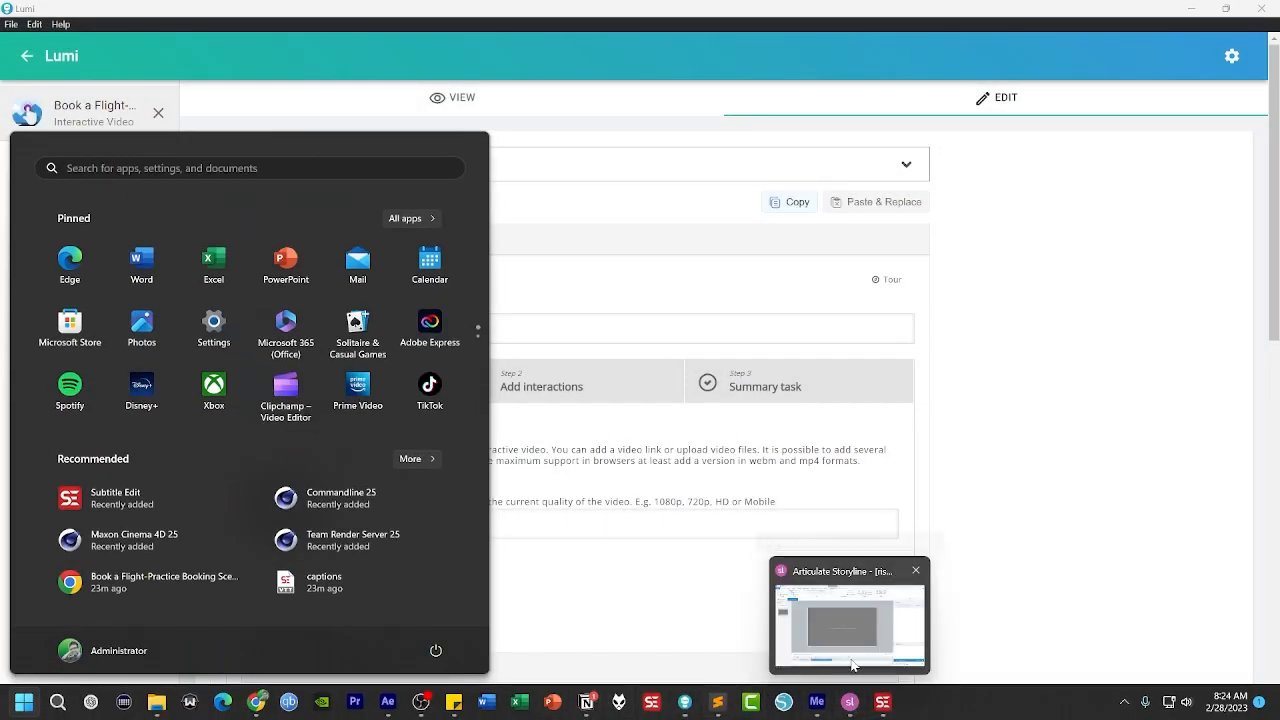
pyautogui.click(858, 711)
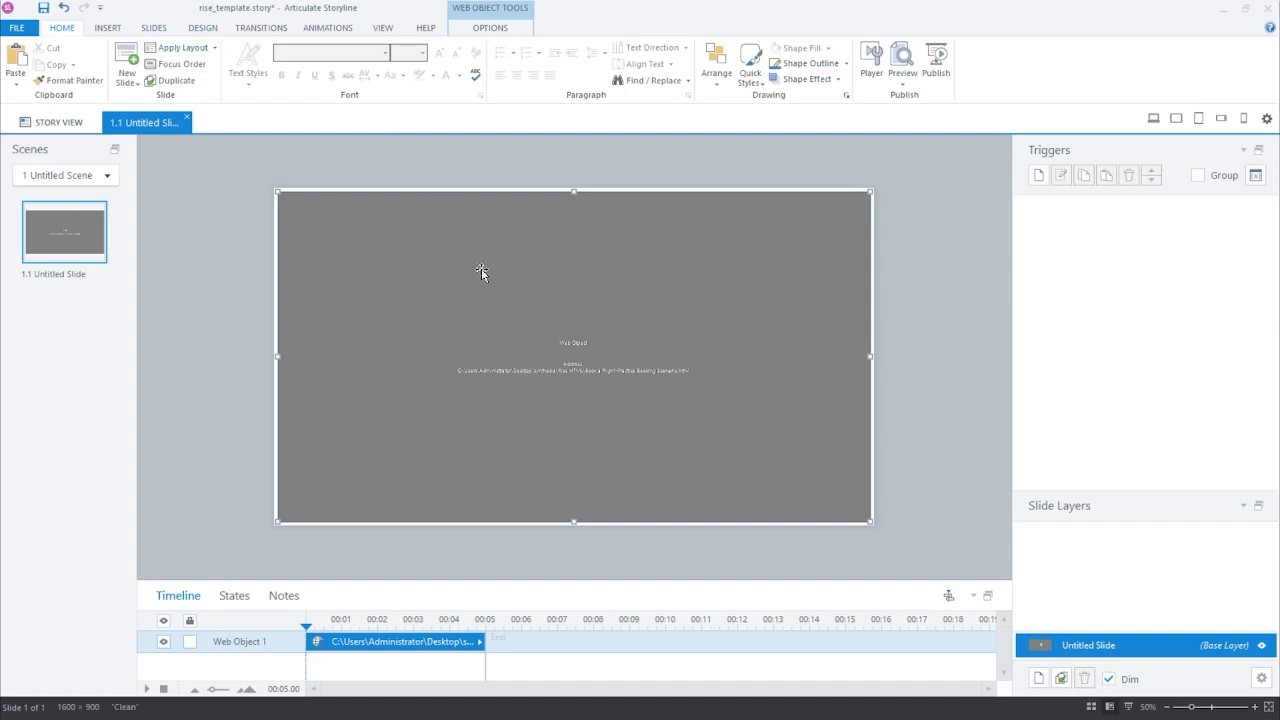
pyautogui.press('Delete')
# Step: Insert an automatically loading web object displayed in the slide, using the Rise HTML folder inside the desktop's synthesia folder
pyautogui.click(109, 27)
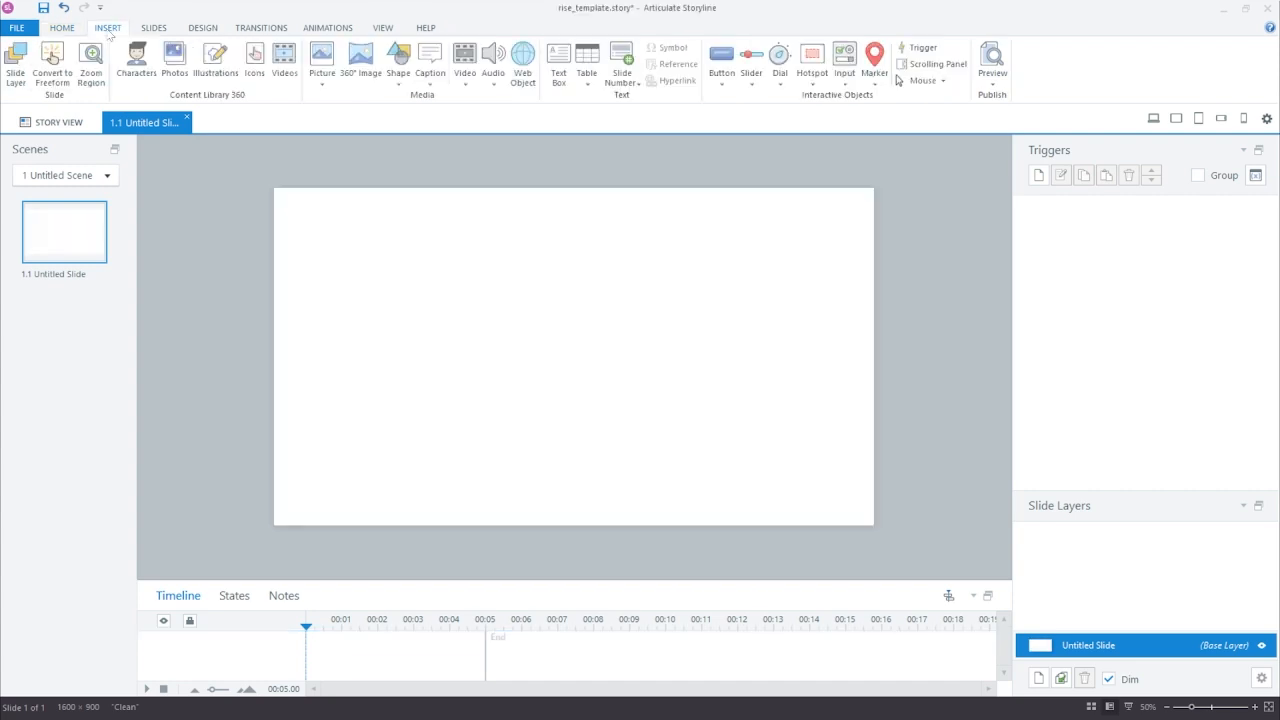
pyautogui.click(522, 62)
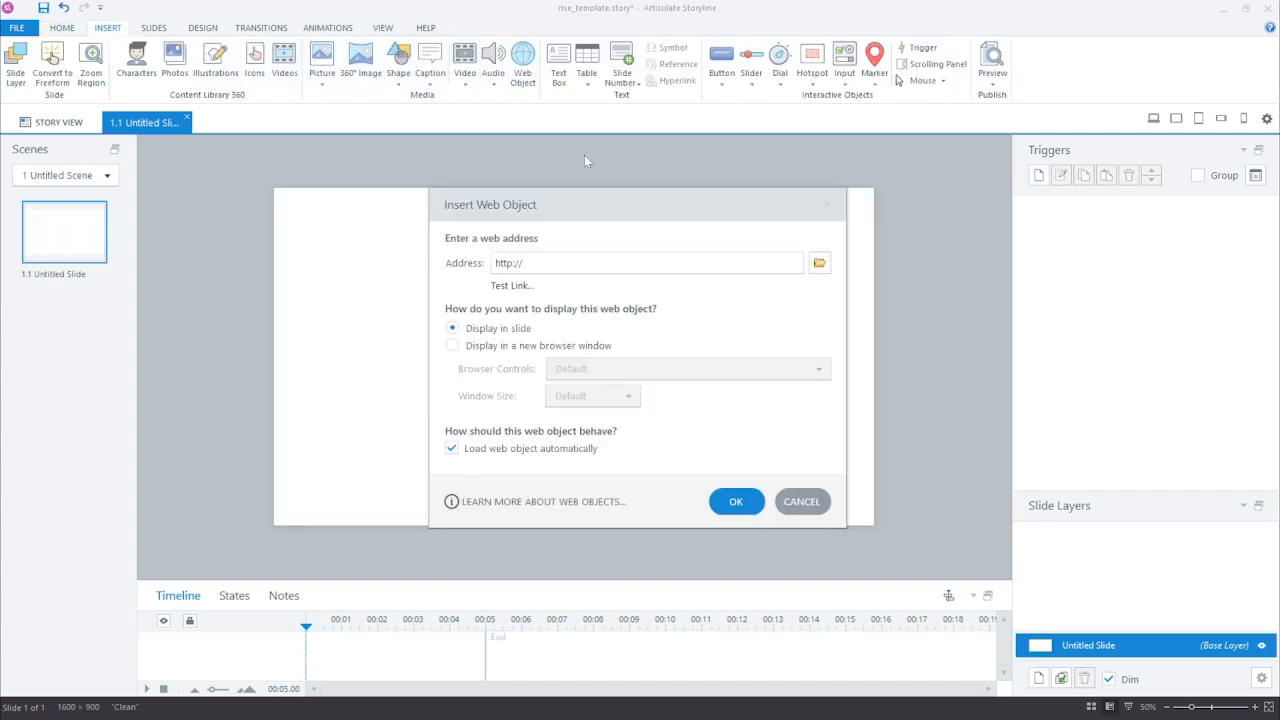
pyautogui.click(819, 263)
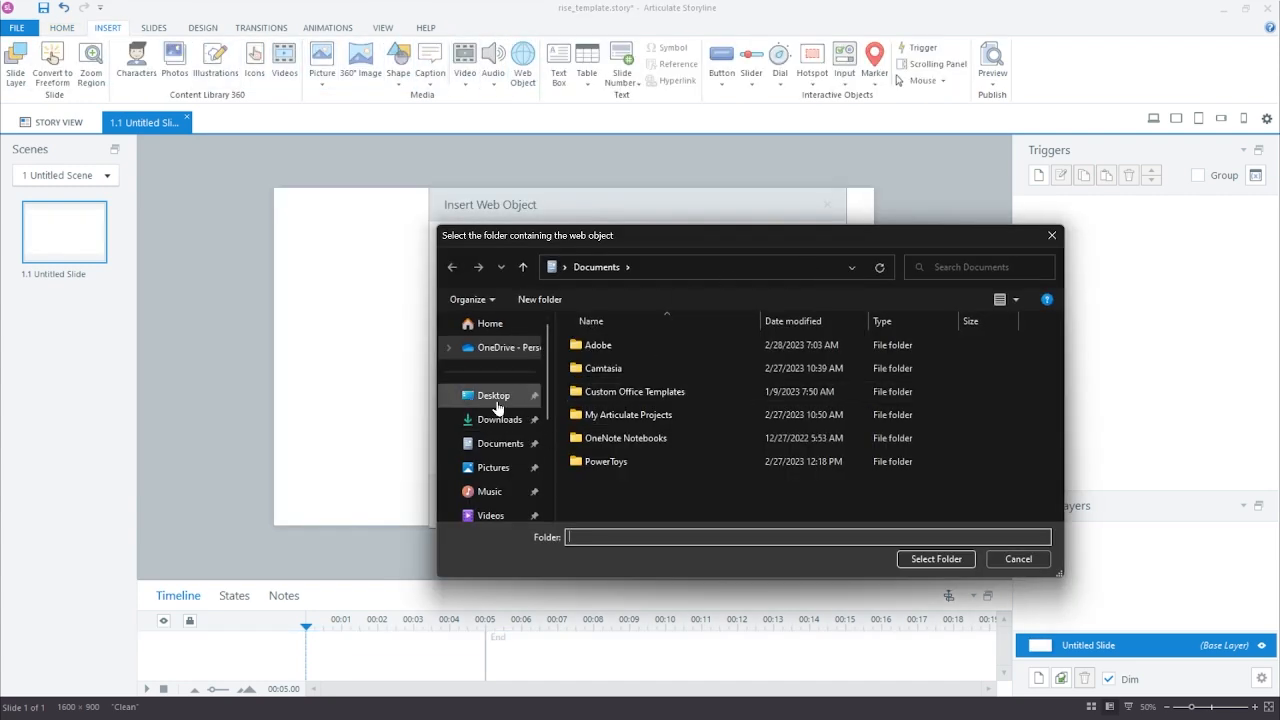
pyautogui.click(495, 397)
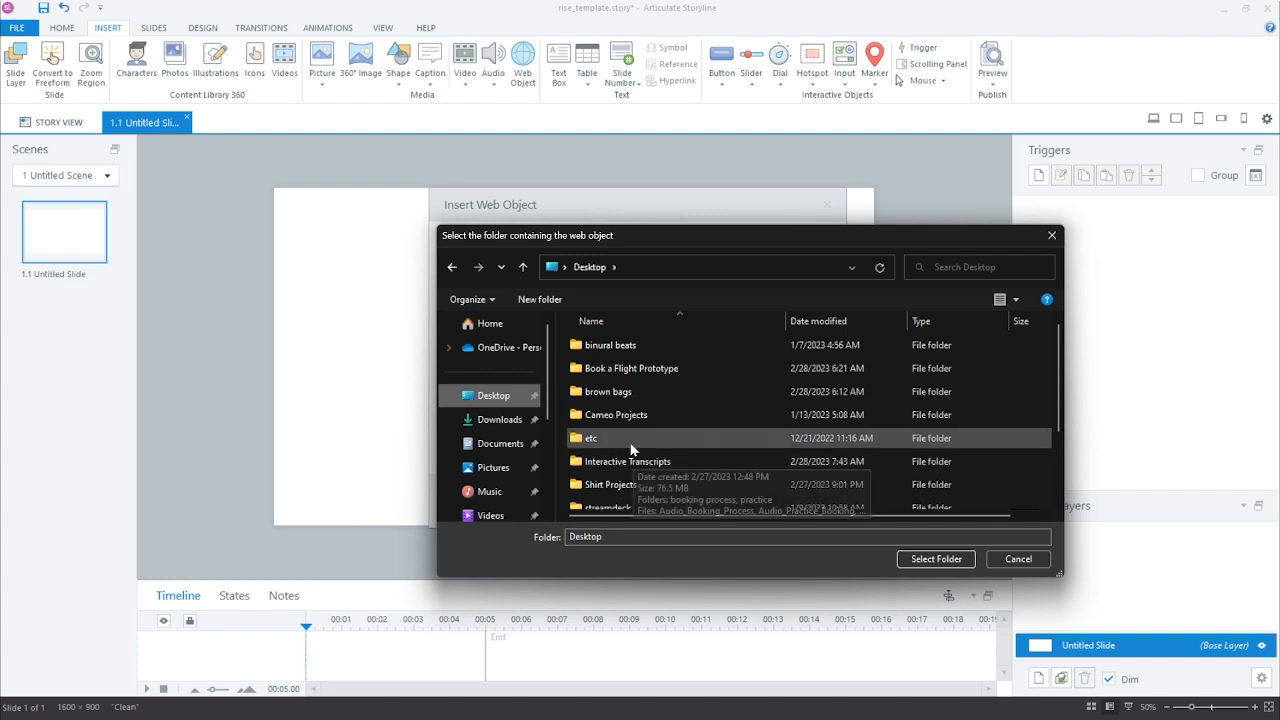
pyautogui.scroll(-2, 615, 445)
pyautogui.doubleClick(613, 438)
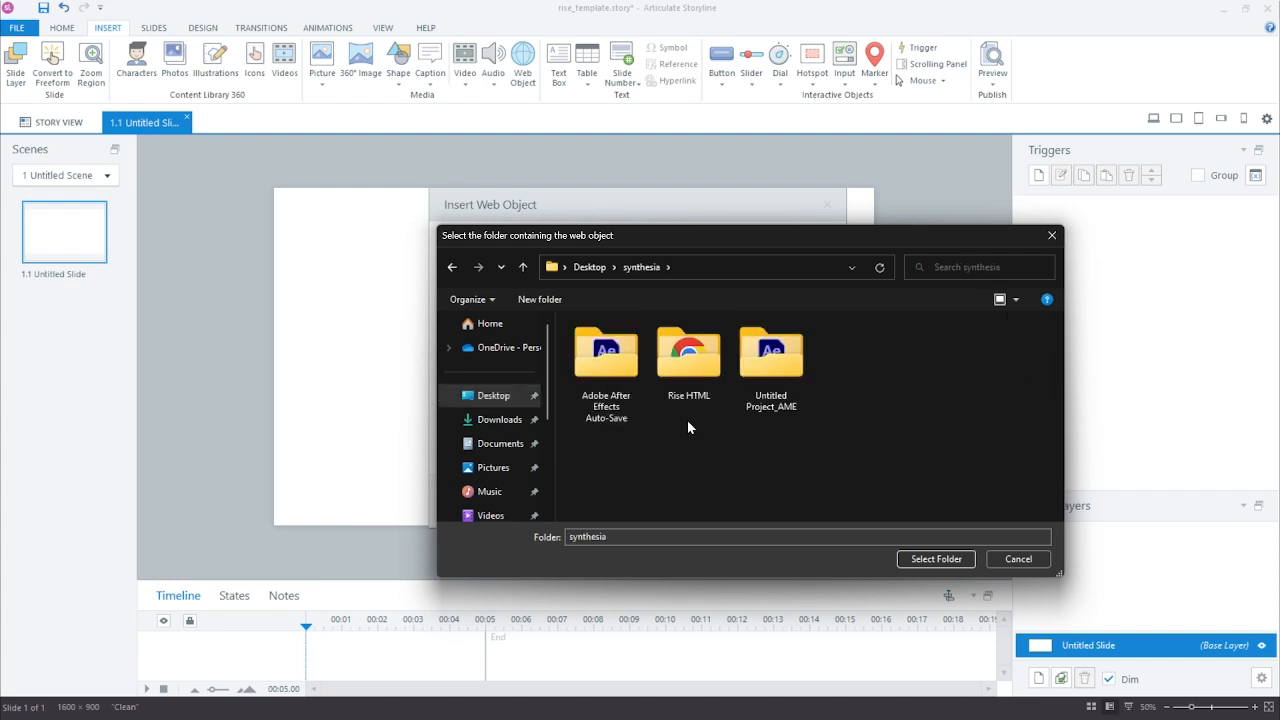
pyautogui.doubleClick(686, 368)
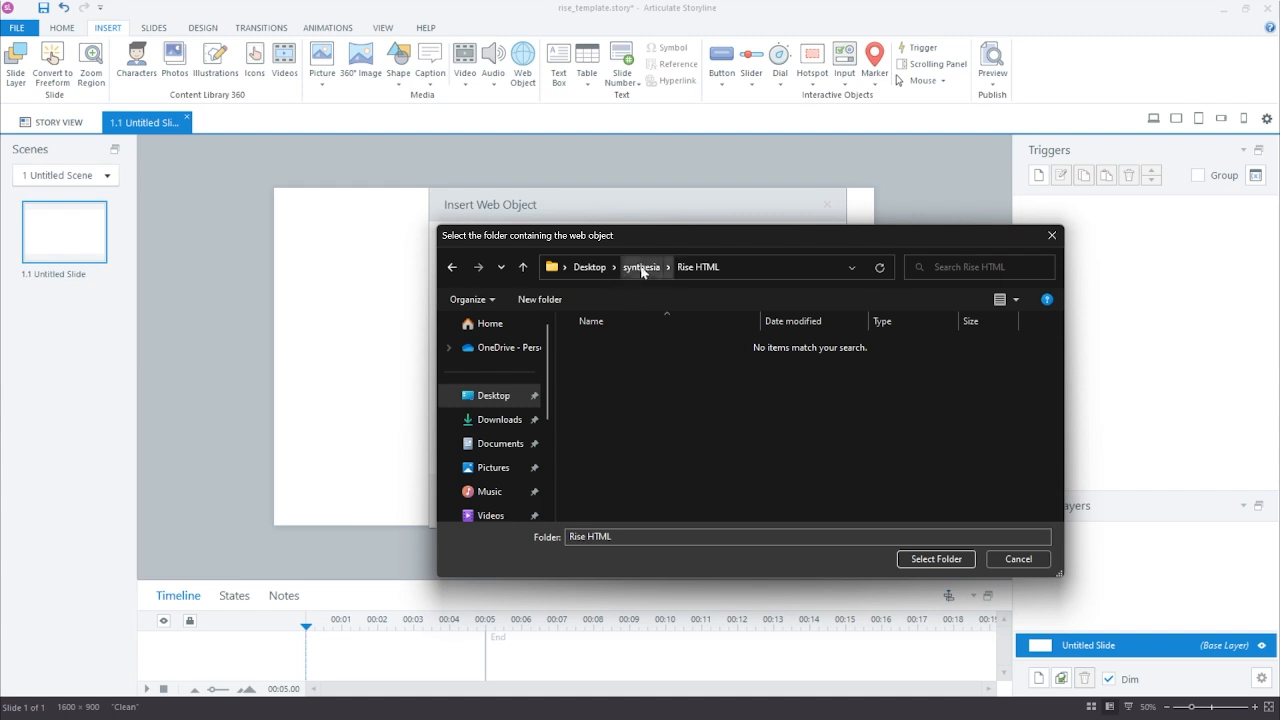
pyautogui.click(926, 559)
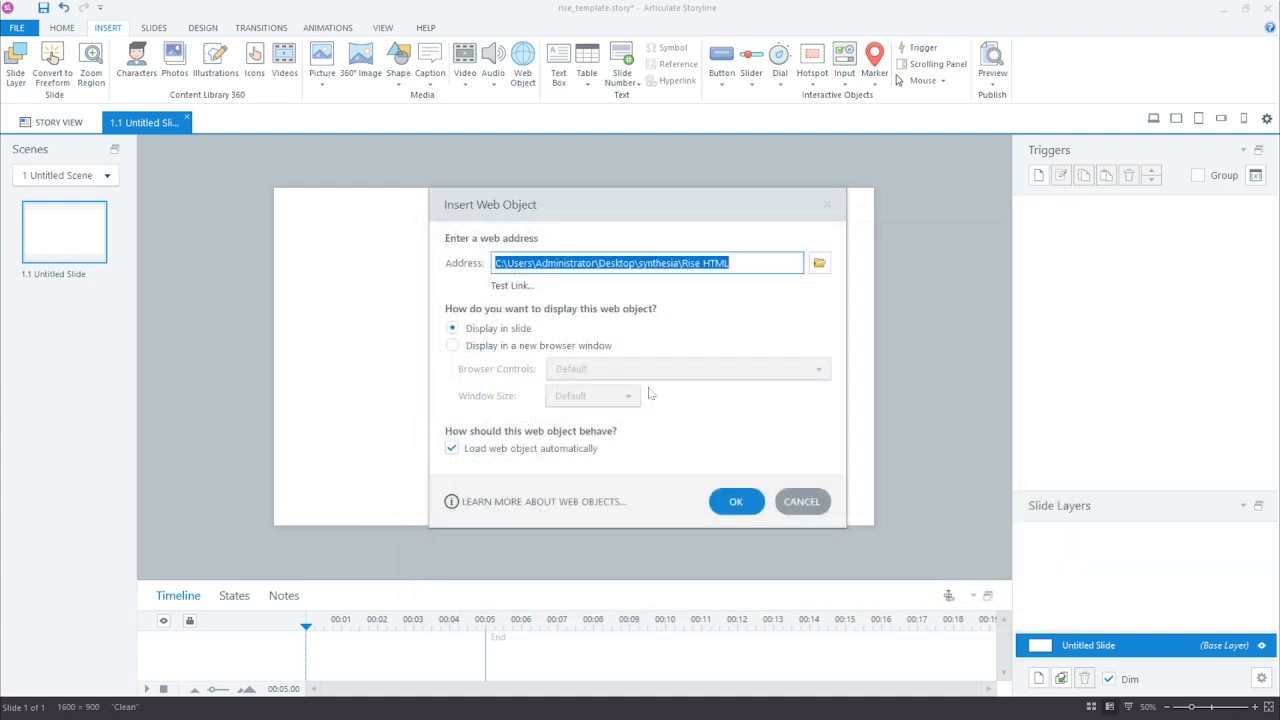
pyautogui.click(819, 262)
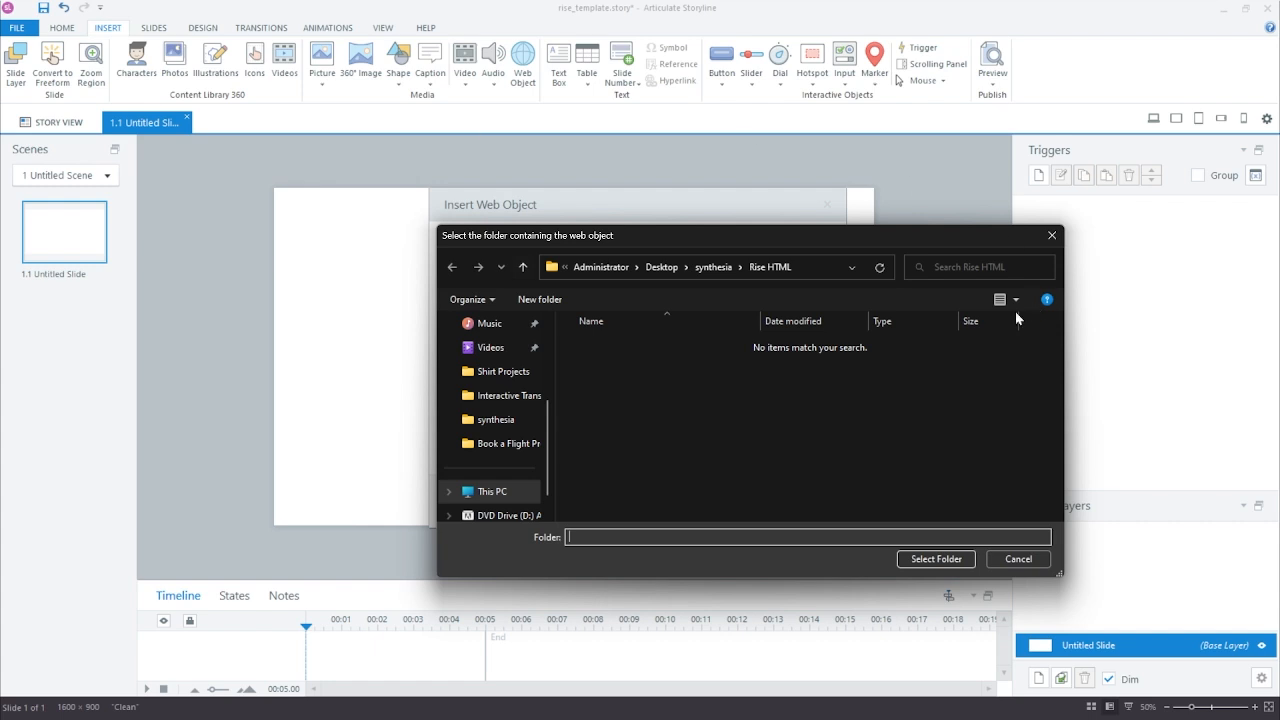
pyautogui.click(920, 560)
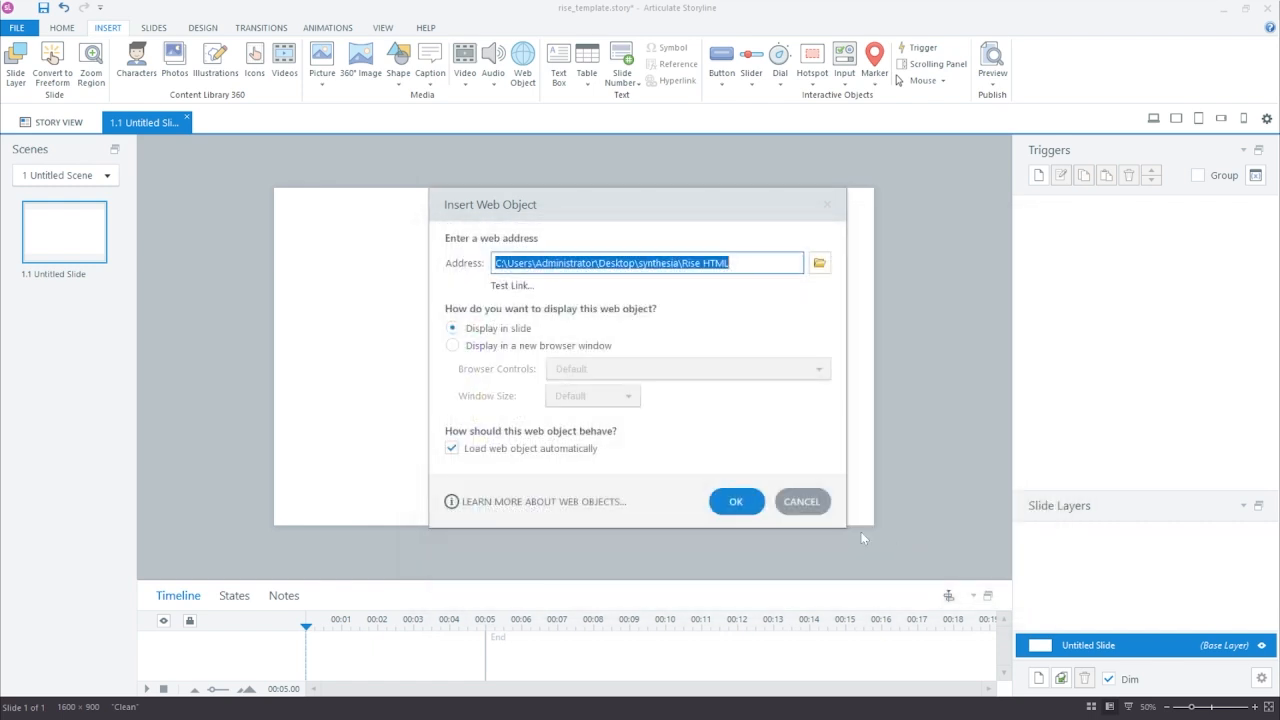
pyautogui.click(737, 503)
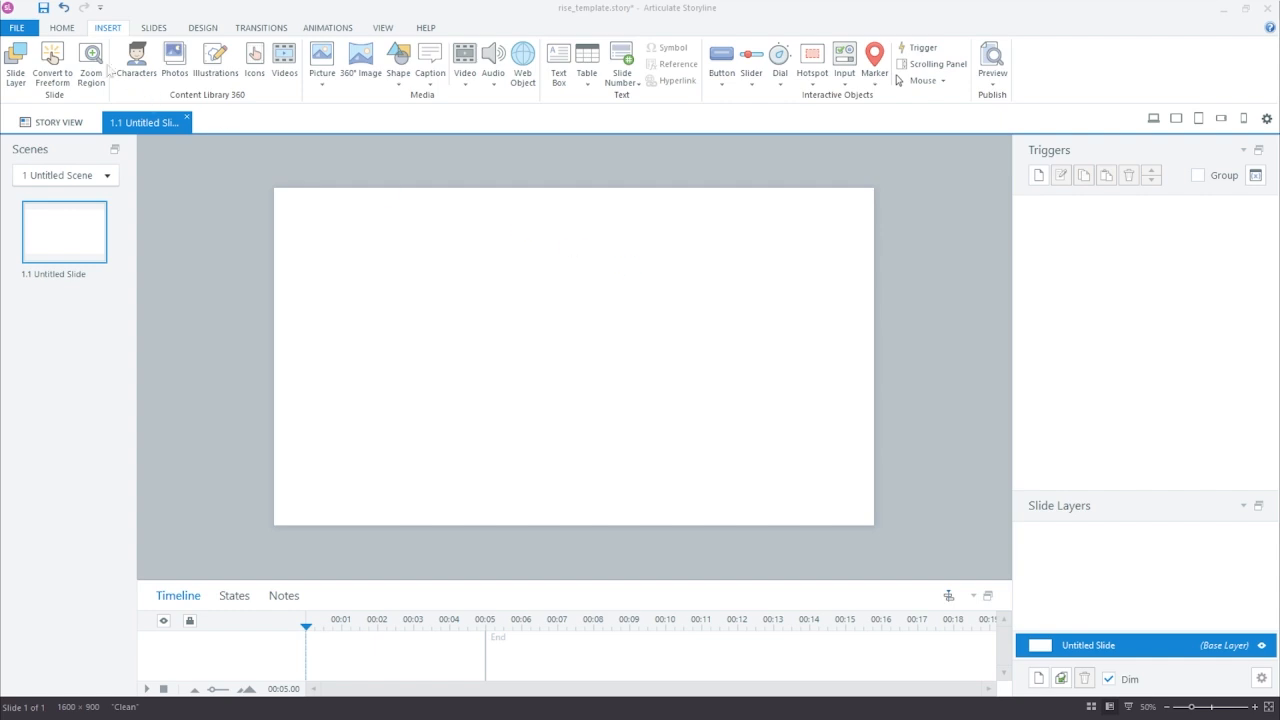
# Step: Open the Review 360 publishing options for a new version of Book a Flight-Practice Booking 2 and cancel without publishing
pyautogui.click(66, 30)
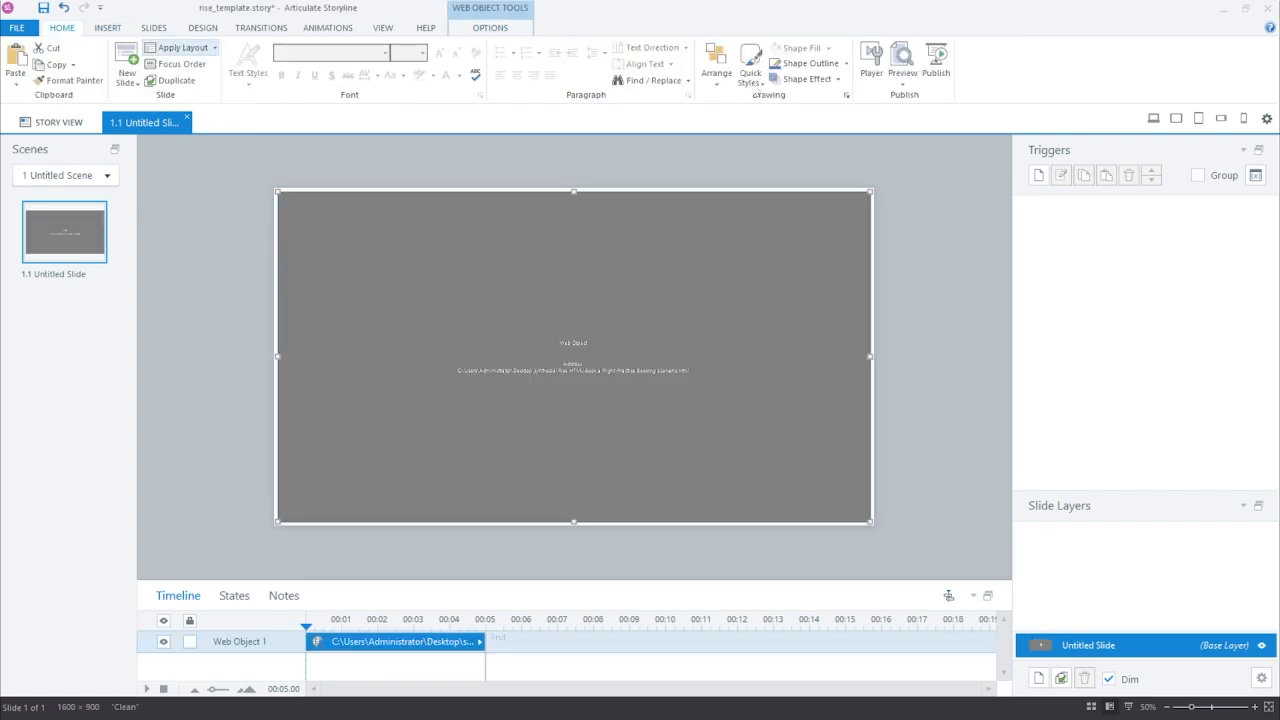
pyautogui.click(936, 70)
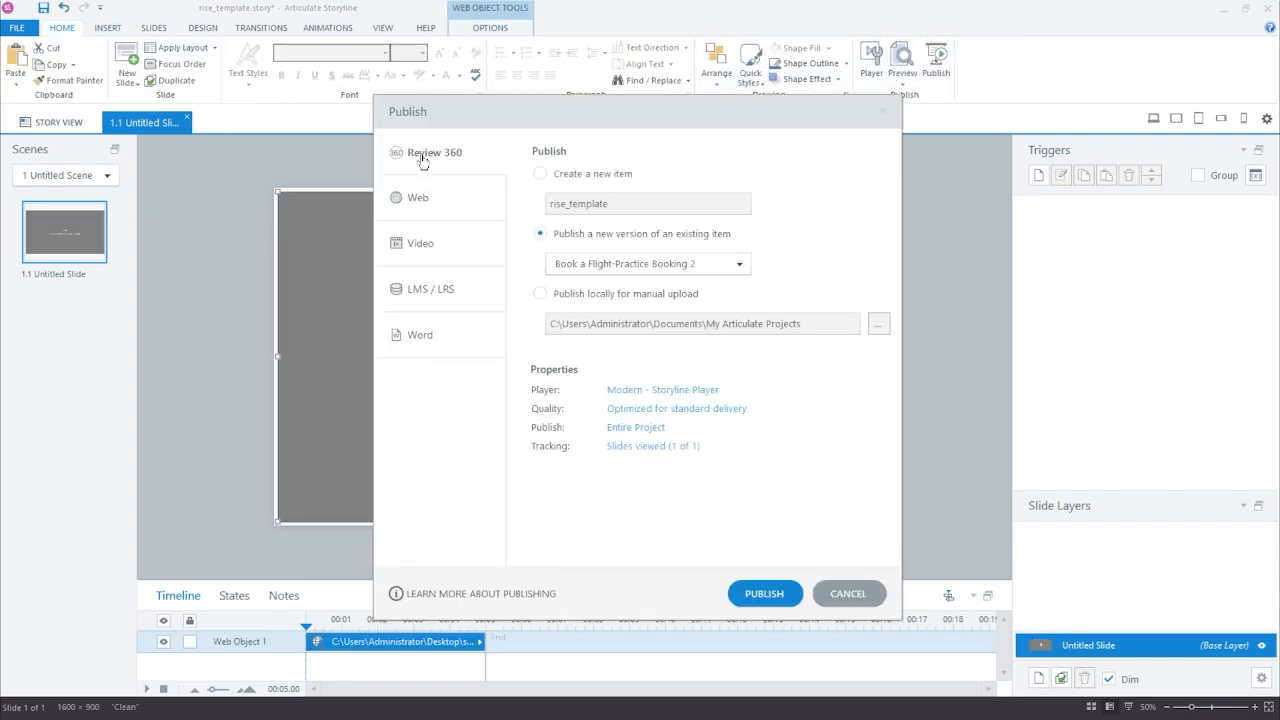
pyautogui.click(540, 234)
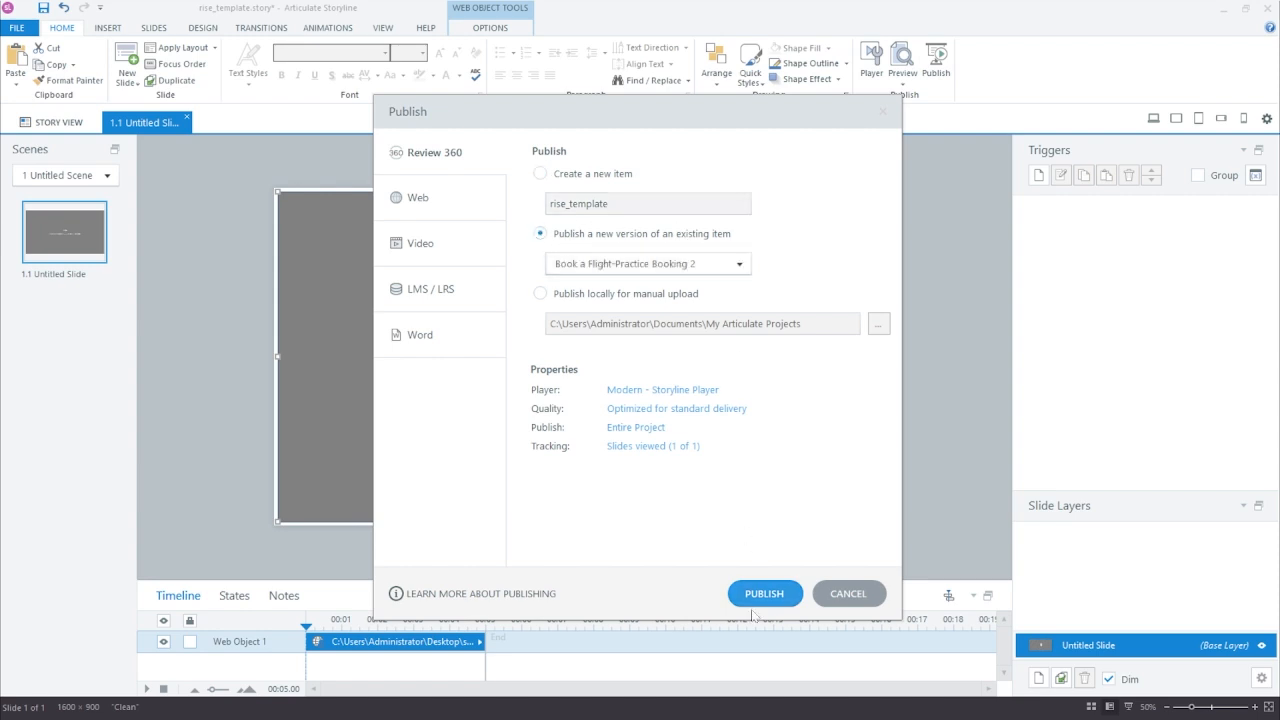
pyautogui.click(862, 597)
# Step: Switch to the Book a Flight course in Rise 360 and open the content of Activity: Practice Booking 2
pyautogui.press('super')
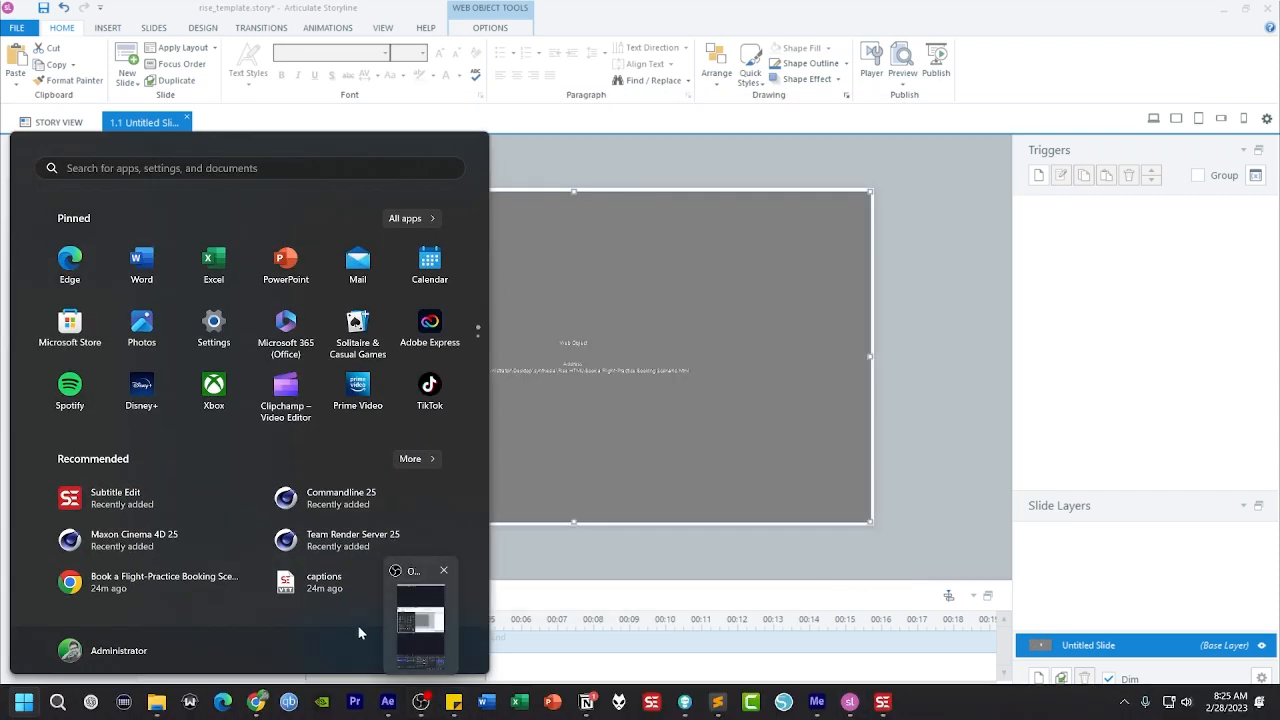
pyautogui.moveTo(266, 708)
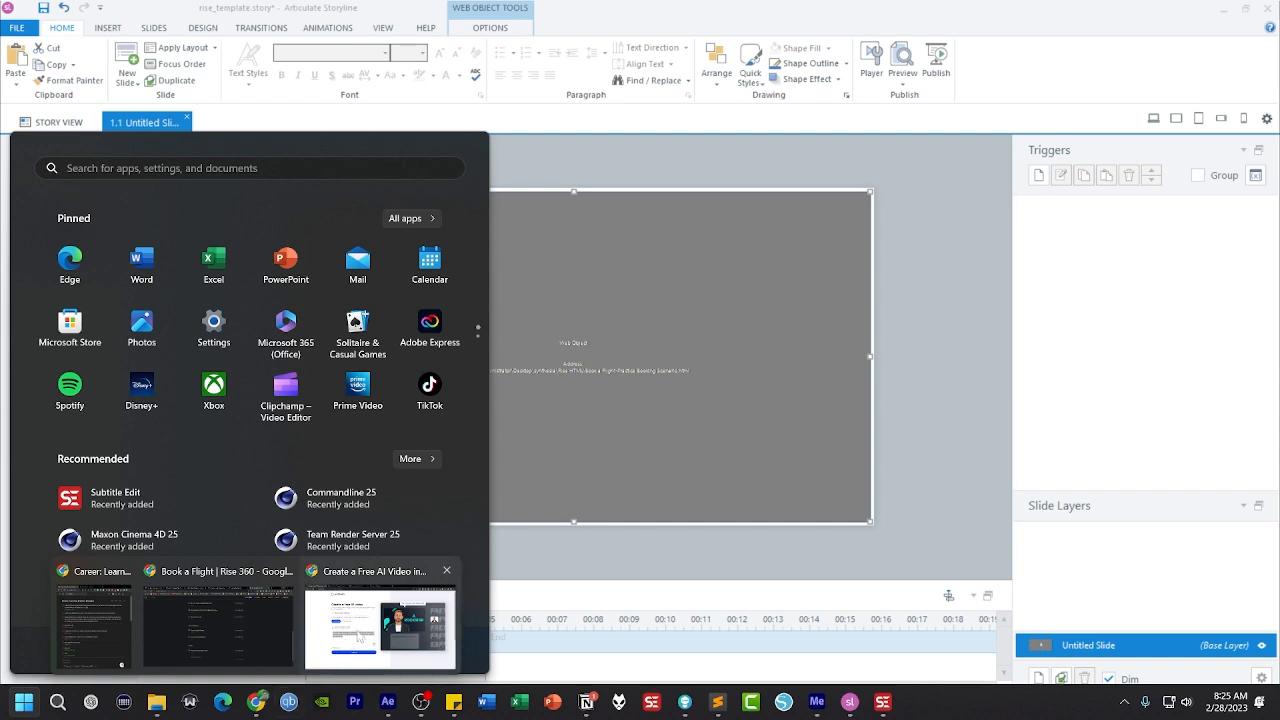
pyautogui.click(254, 636)
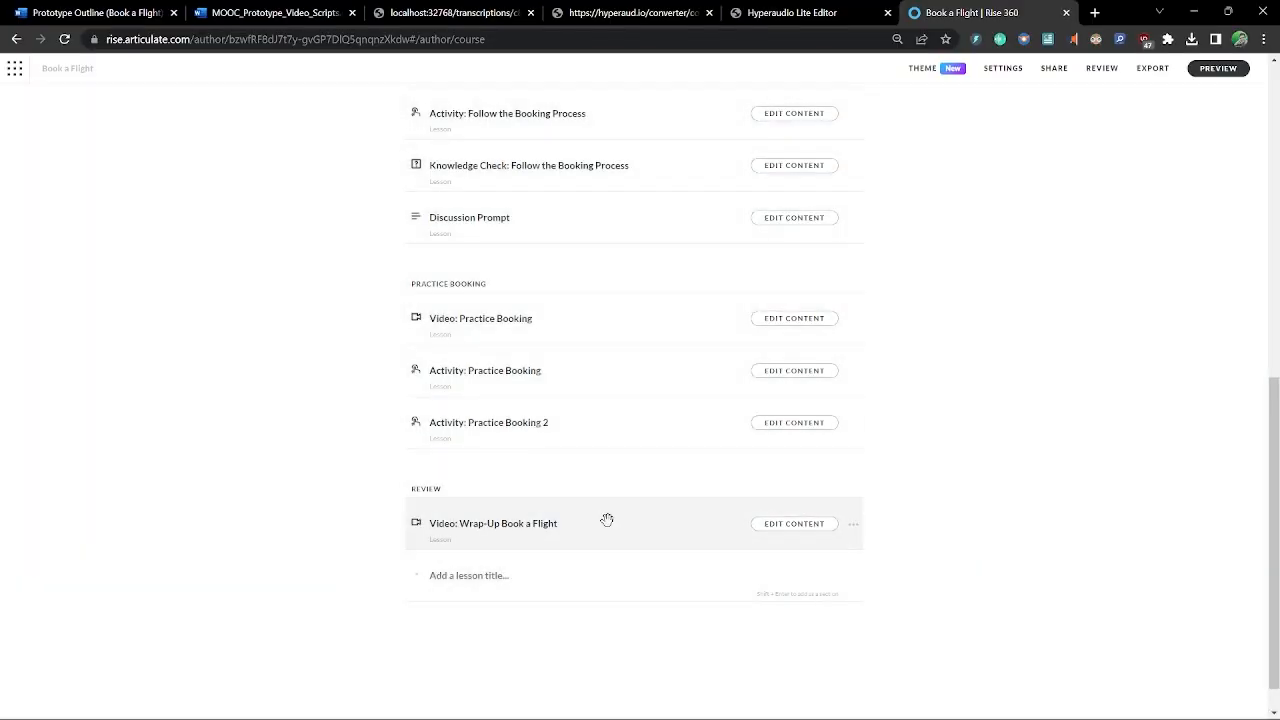
pyautogui.click(784, 425)
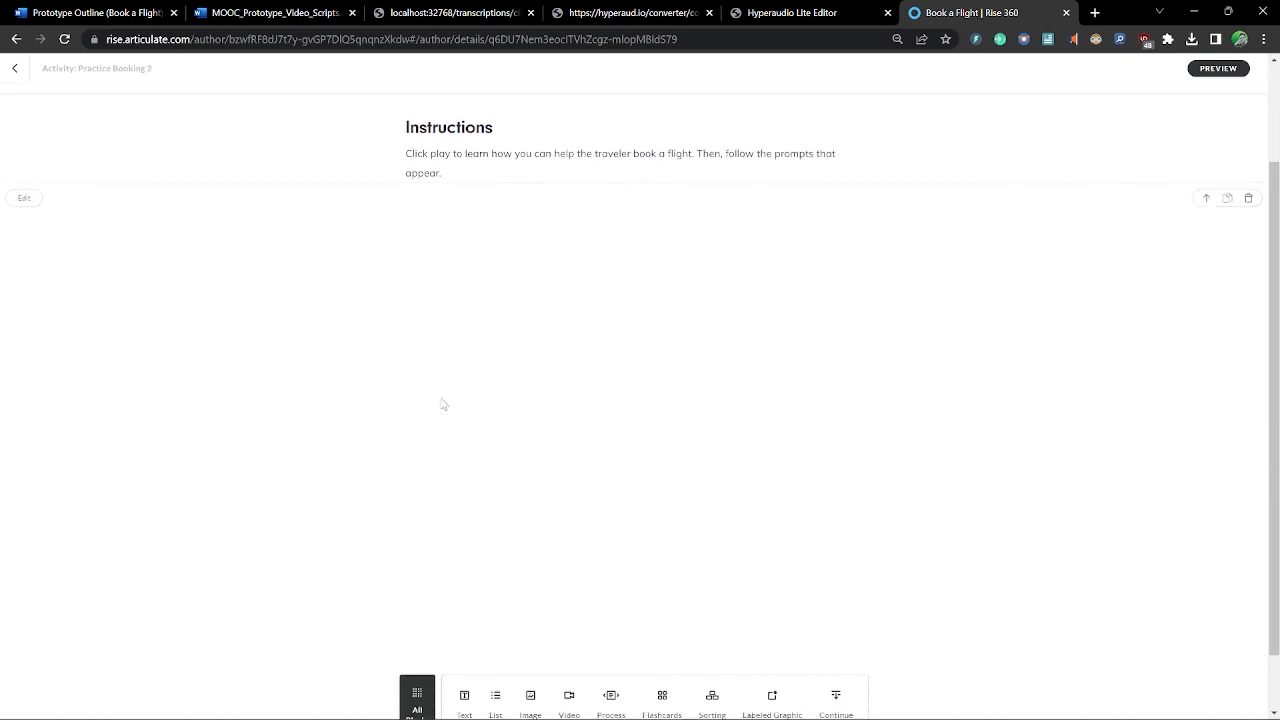
# Step: Add a Storyline block below the existing video and load Book a Flight-Practice Booking 2 from Review 360 into it
pyautogui.scroll(-1, 428, 413)
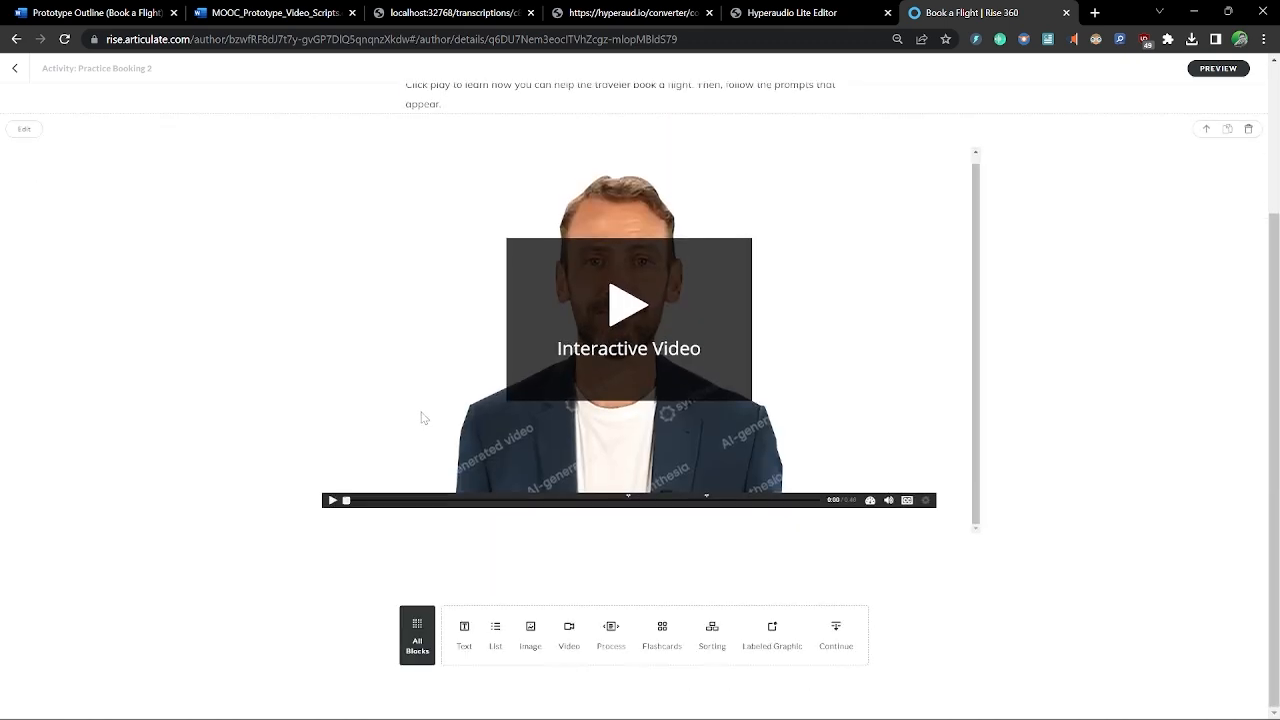
pyautogui.click(417, 645)
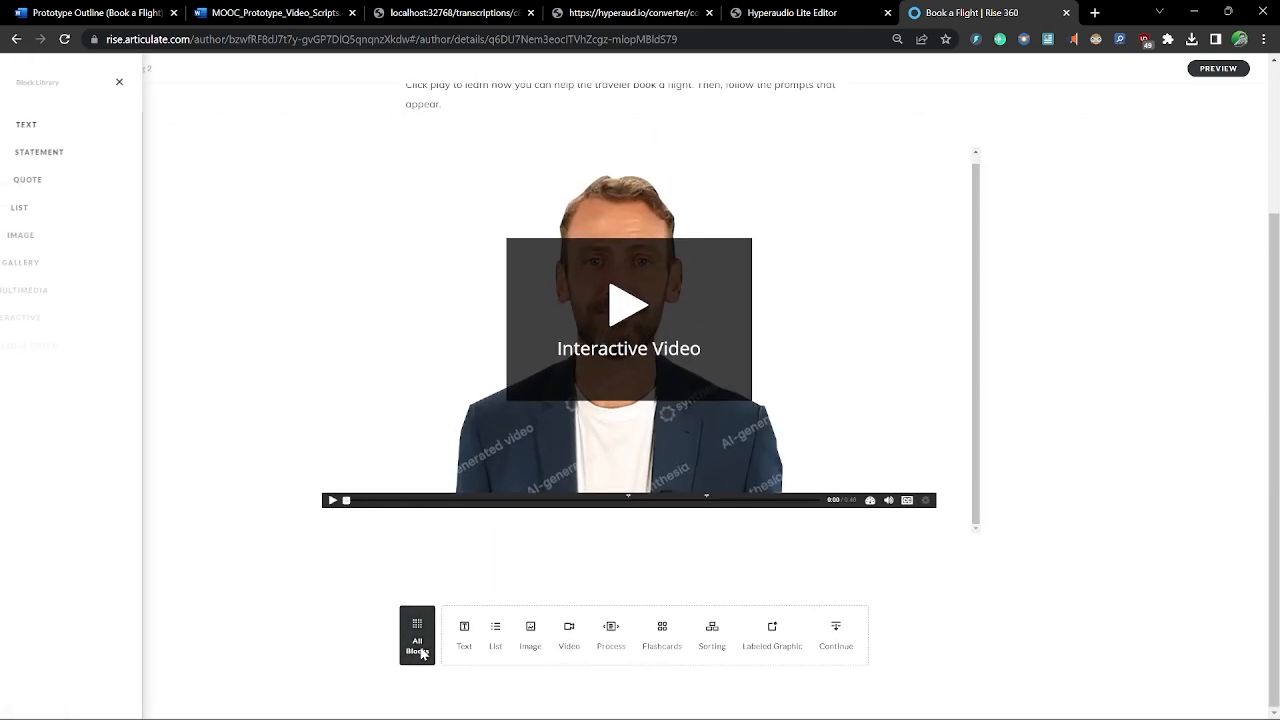
pyautogui.click(47, 326)
pyautogui.scroll(-10, 240, 520)
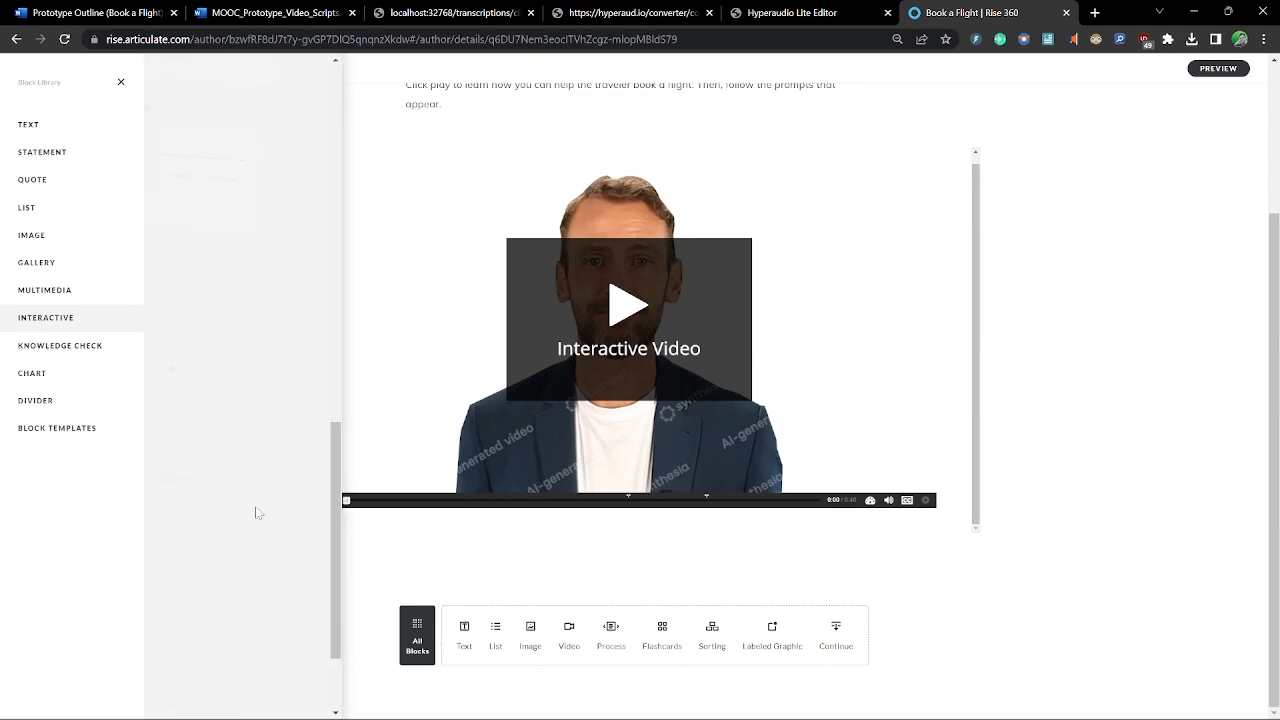
pyautogui.click(221, 640)
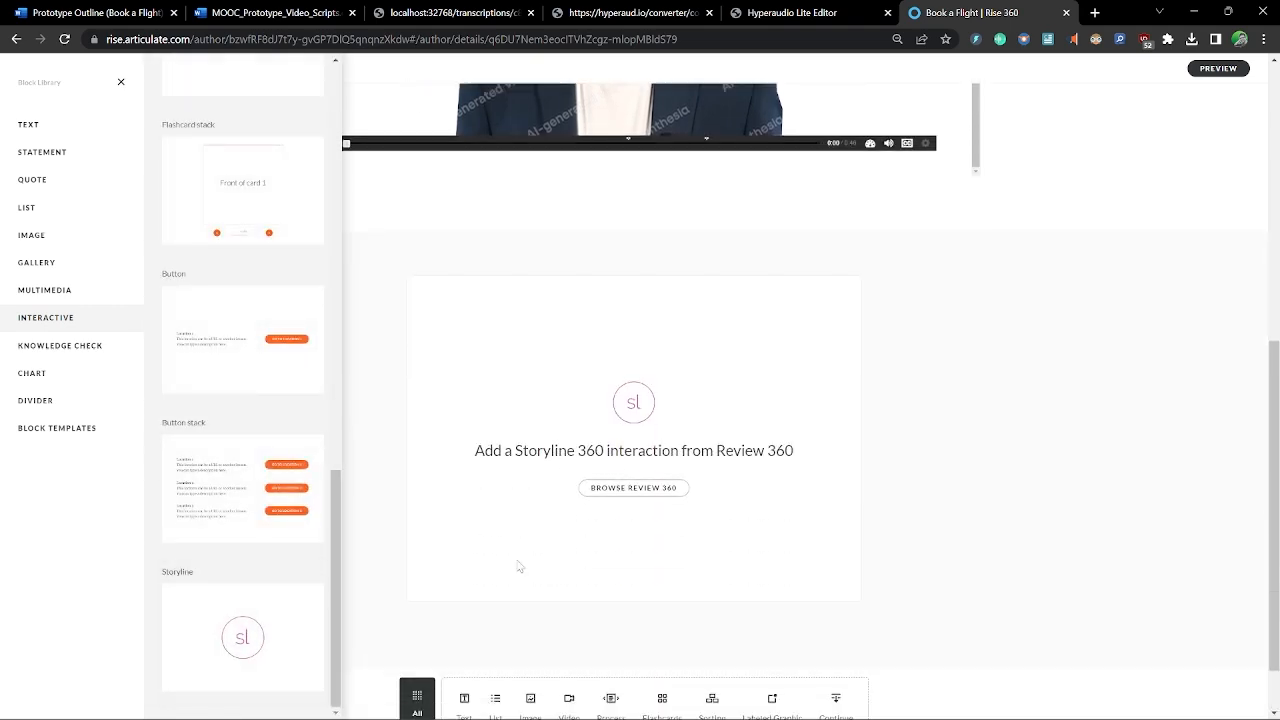
pyautogui.click(638, 407)
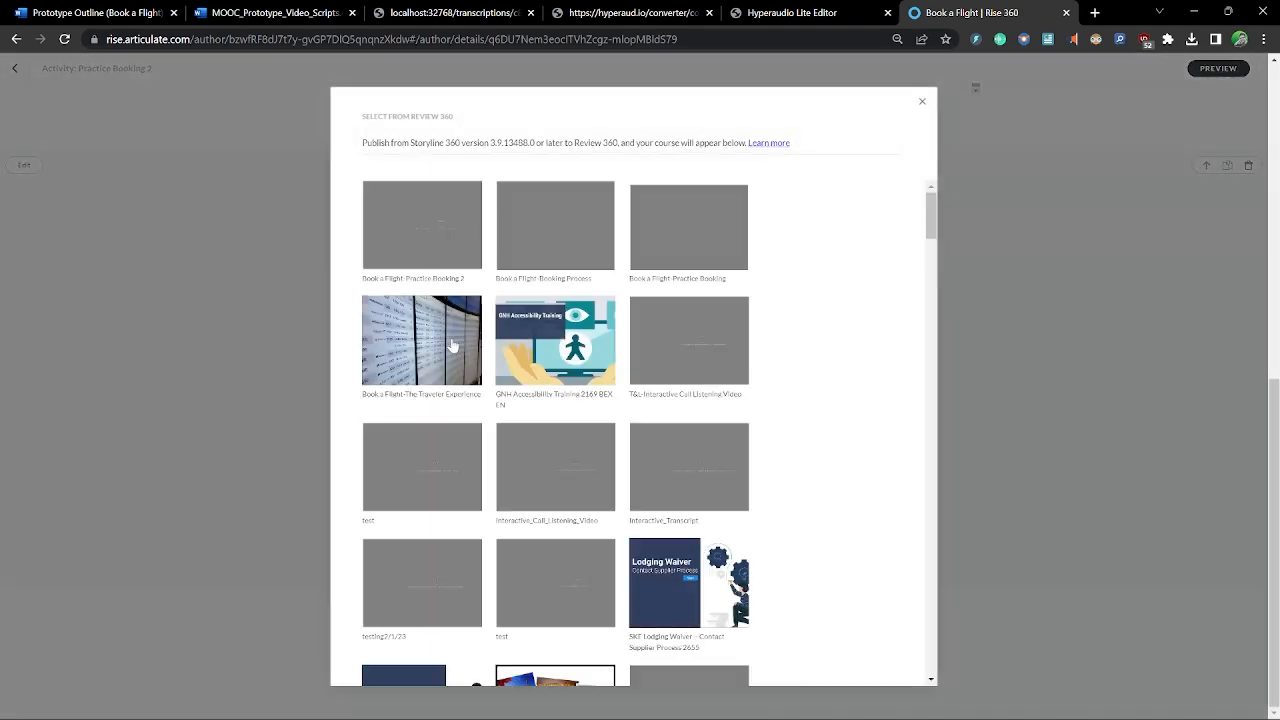
pyautogui.click(406, 227)
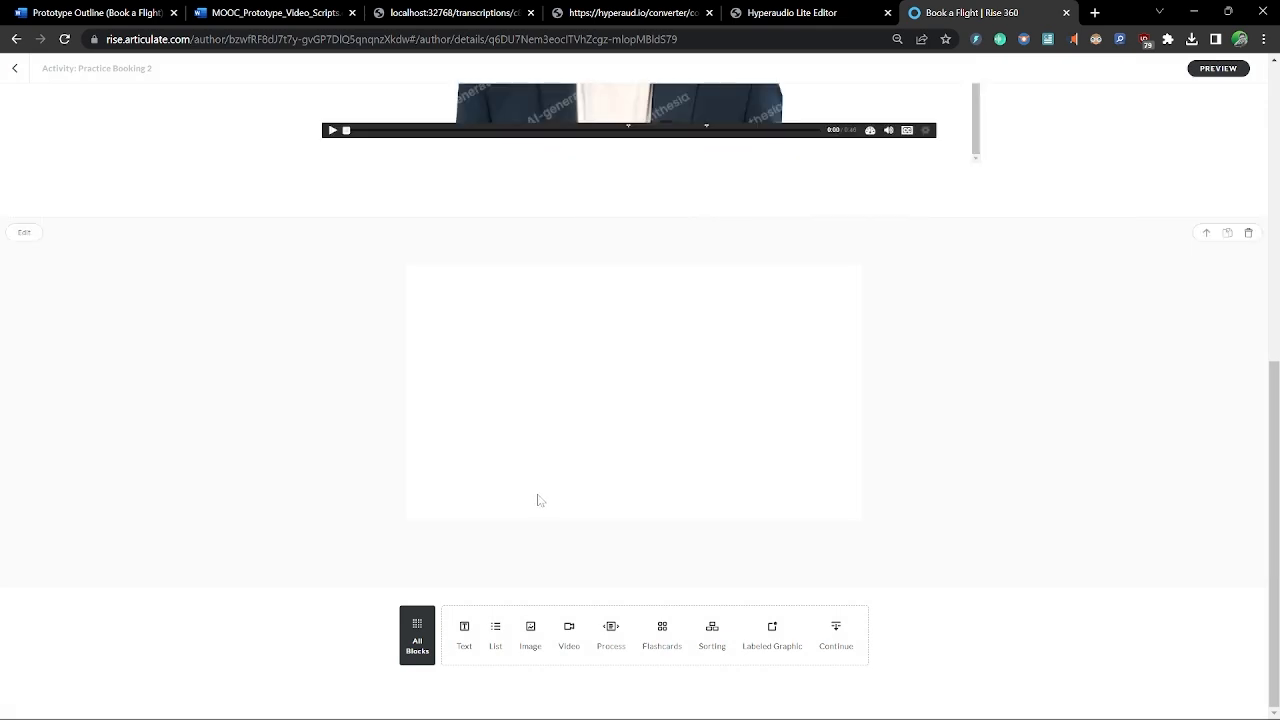
# Step: Set the new Storyline block to medium width, no padding above or below, and a white background
pyautogui.click(24, 232)
pyautogui.click(252, 142)
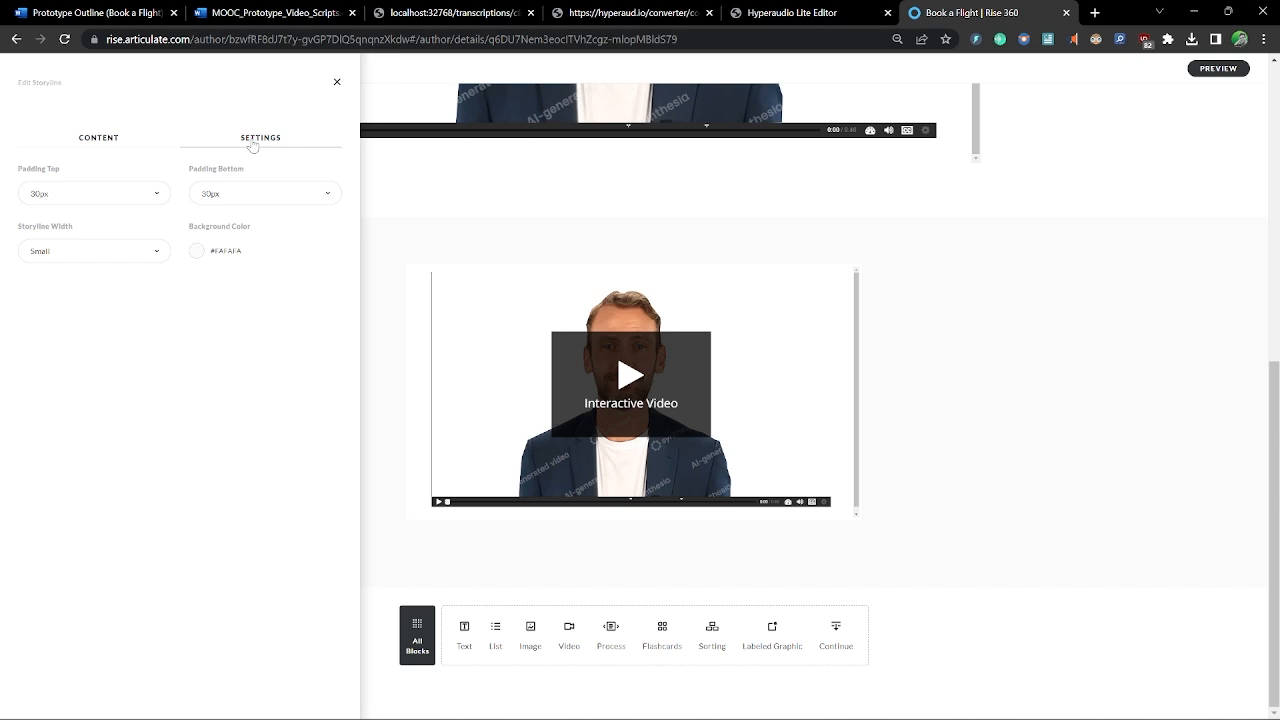
pyautogui.click(97, 255)
pyautogui.click(42, 320)
pyautogui.click(45, 193)
pyautogui.click(43, 238)
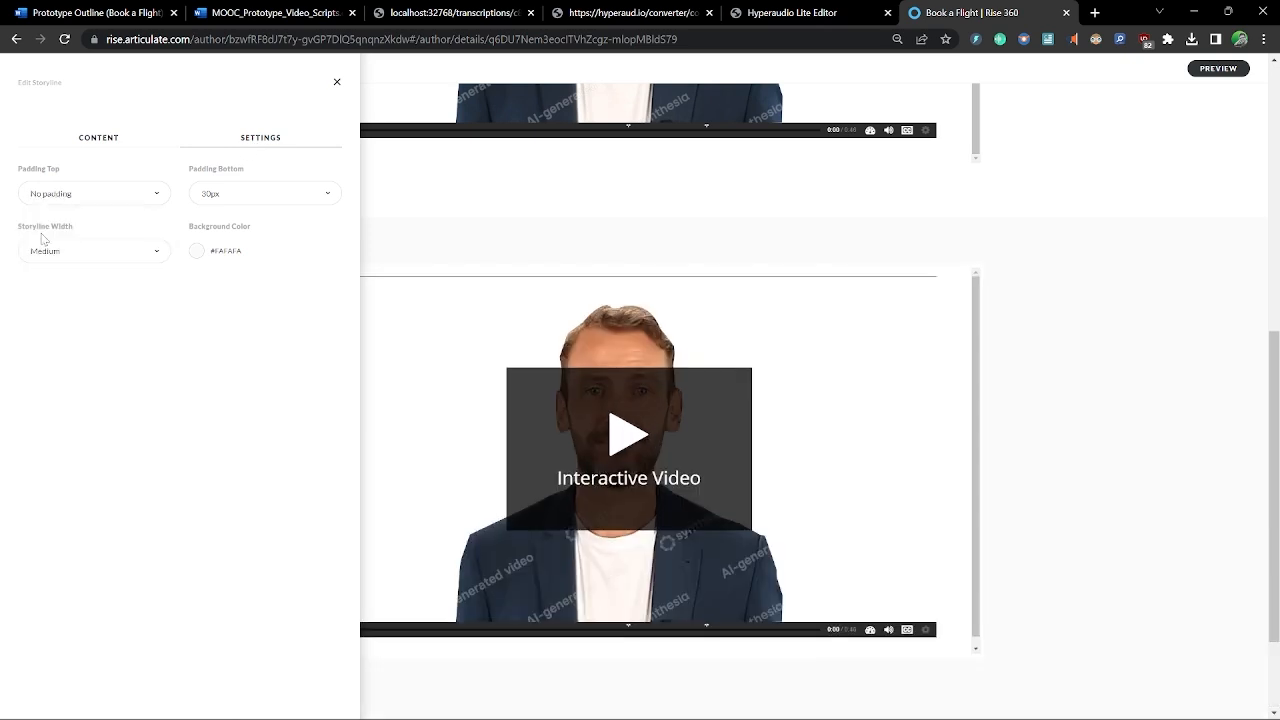
pyautogui.click(237, 196)
pyautogui.click(215, 234)
pyautogui.click(196, 251)
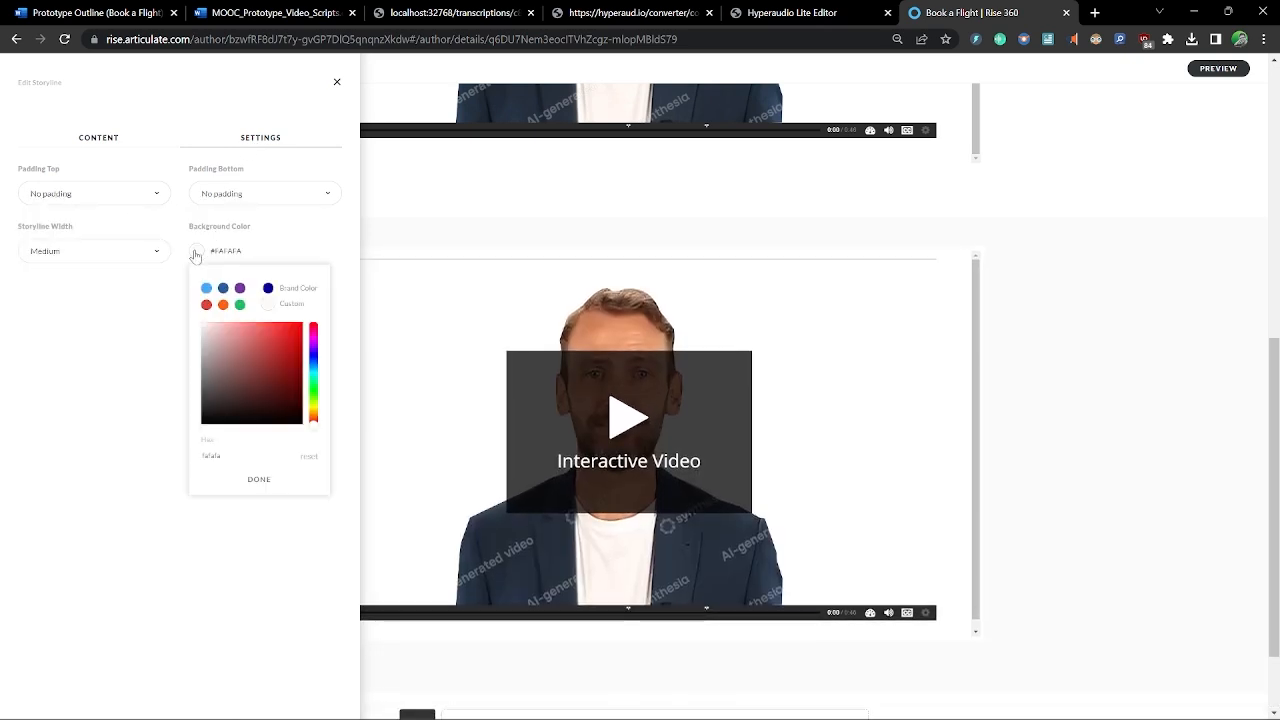
pyautogui.moveTo(247, 373); pyautogui.dragTo(152, 304)
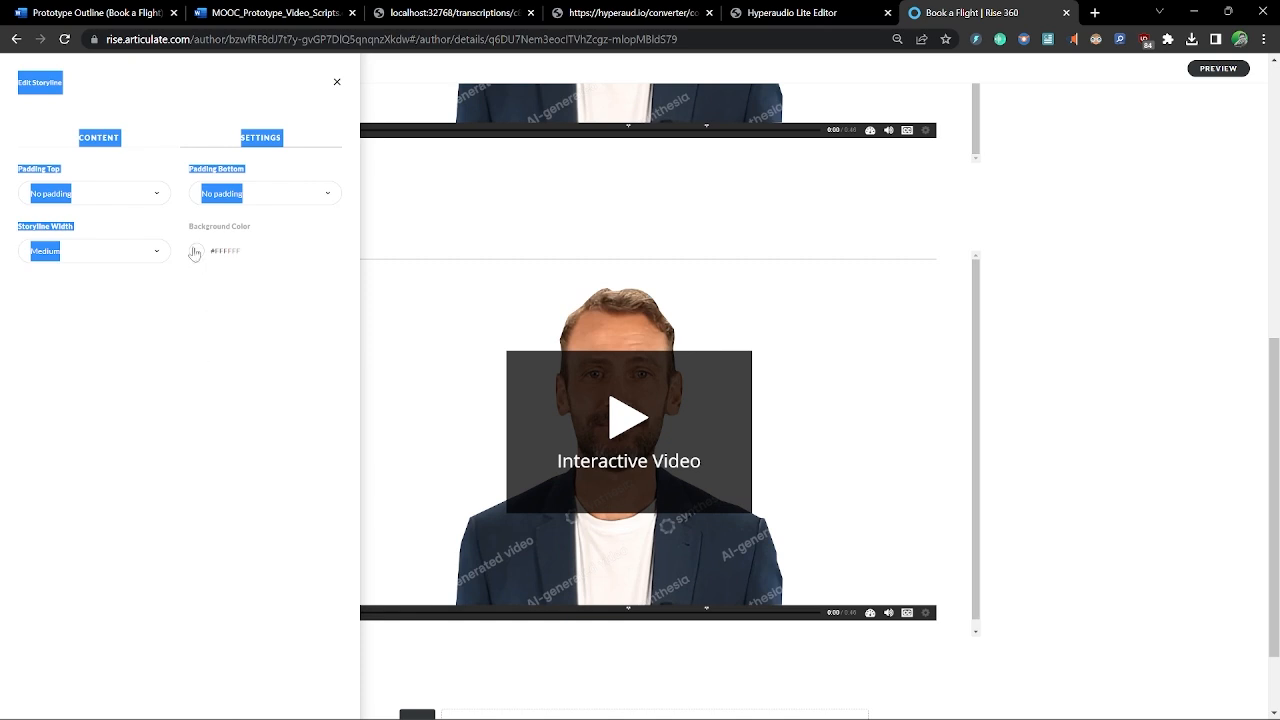
pyautogui.click(336, 83)
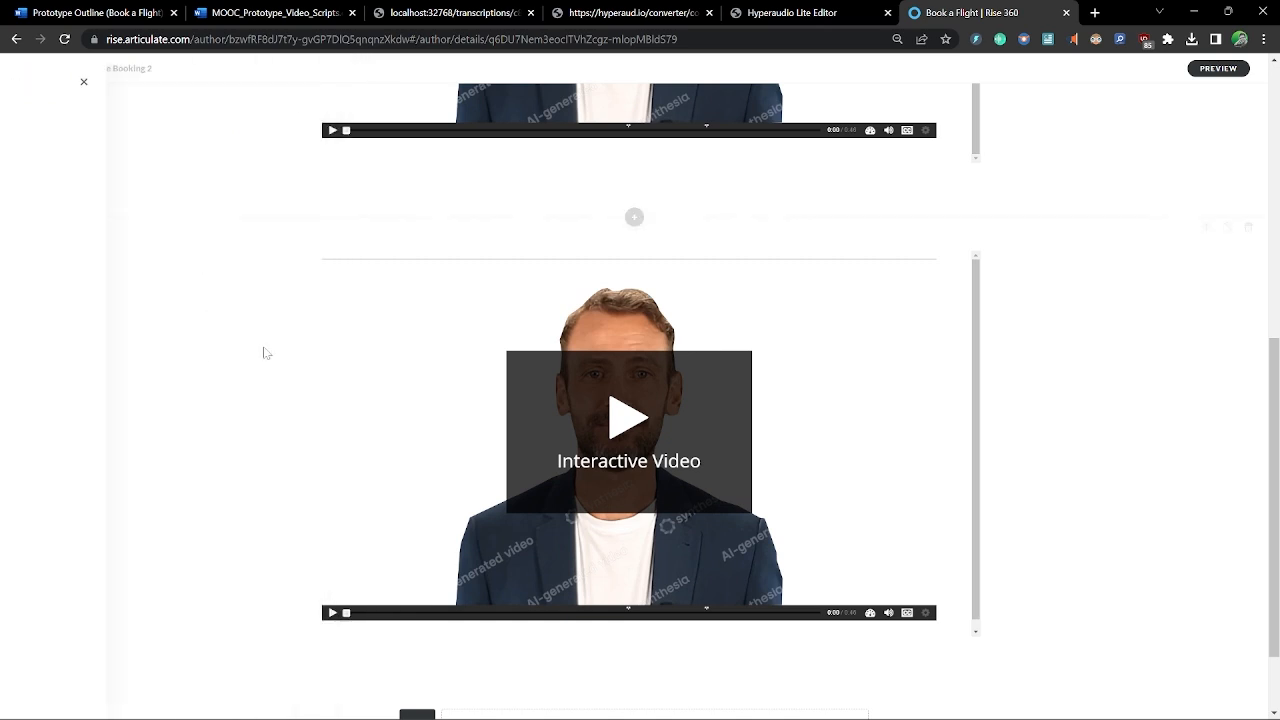
# Step: Delete the duplicate Storyline block below the original interactive video and return to the original
pyautogui.scroll(6, 221, 404)
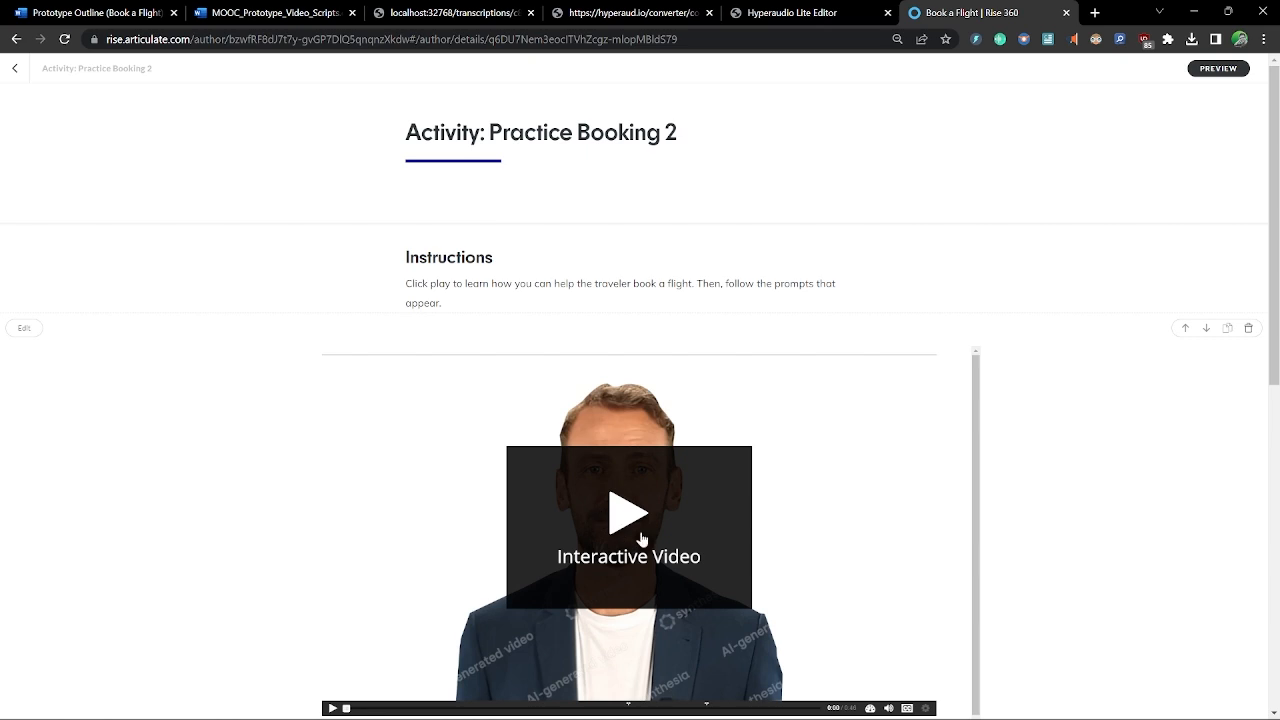
pyautogui.moveTo(634, 312)
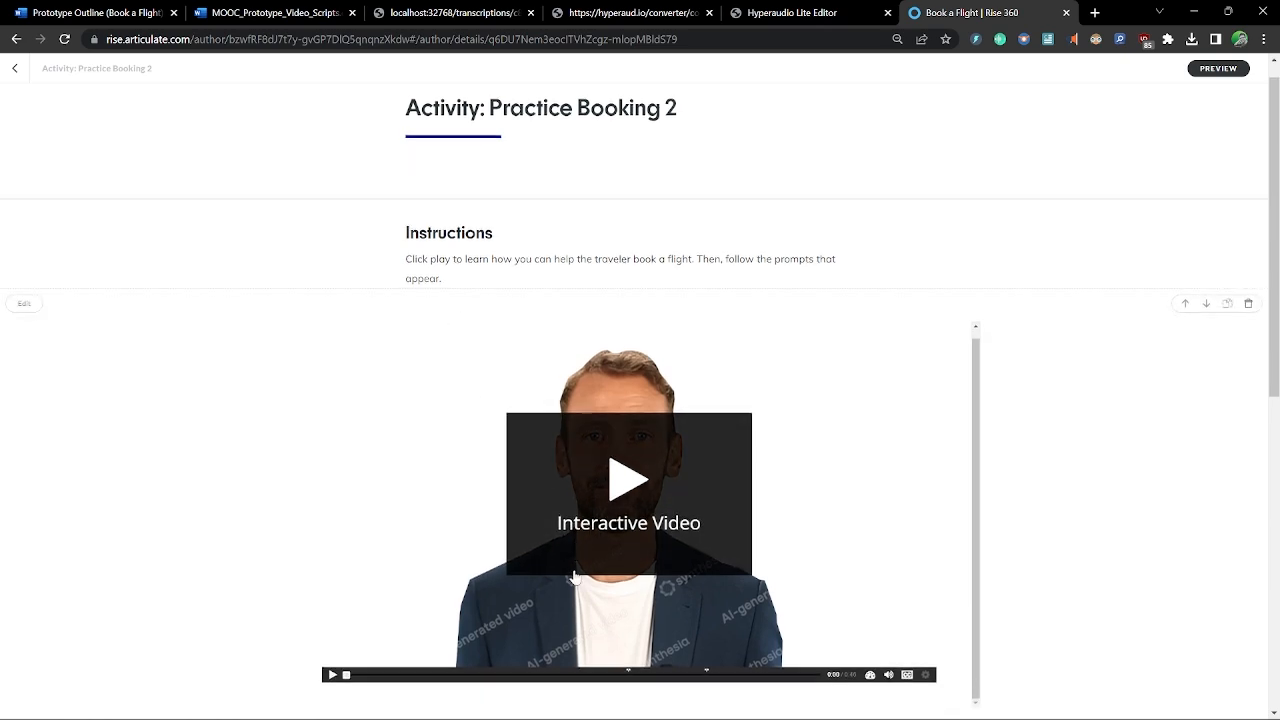
pyautogui.scroll(-3, 549, 549)
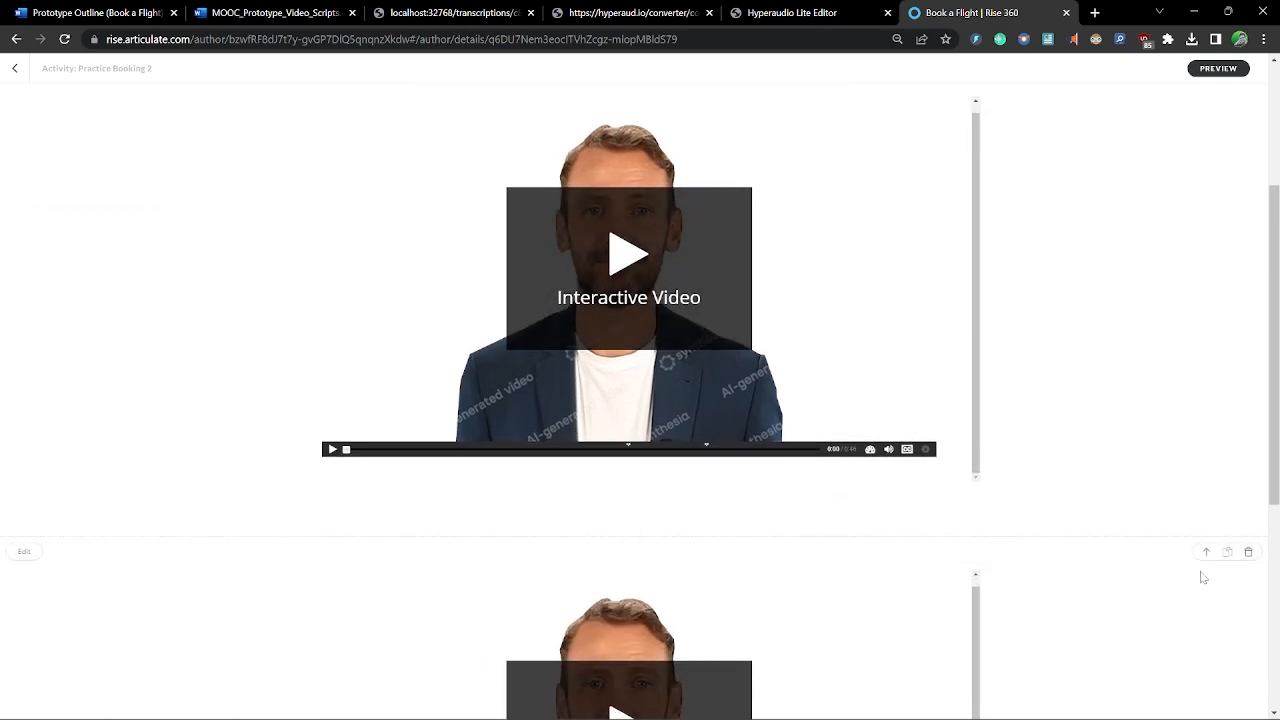
pyautogui.click(1249, 553)
pyautogui.scroll(1, 749, 514)
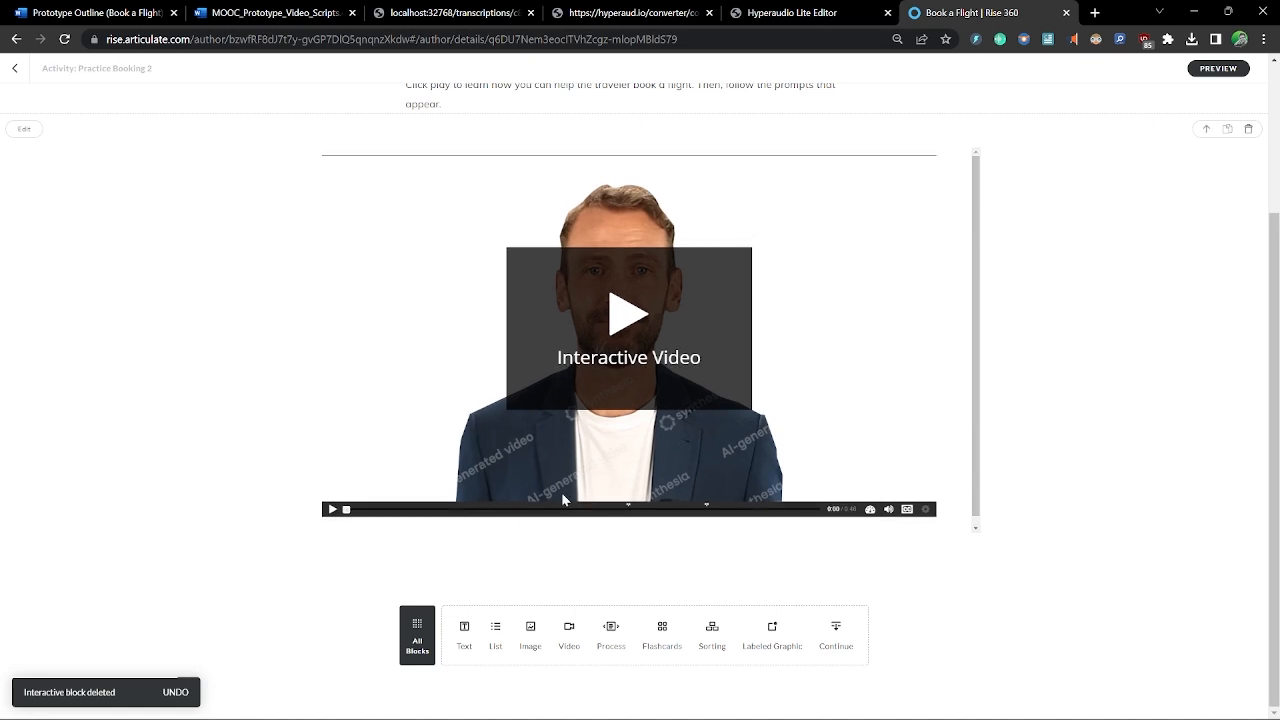
pyautogui.scroll(2, 563, 497)
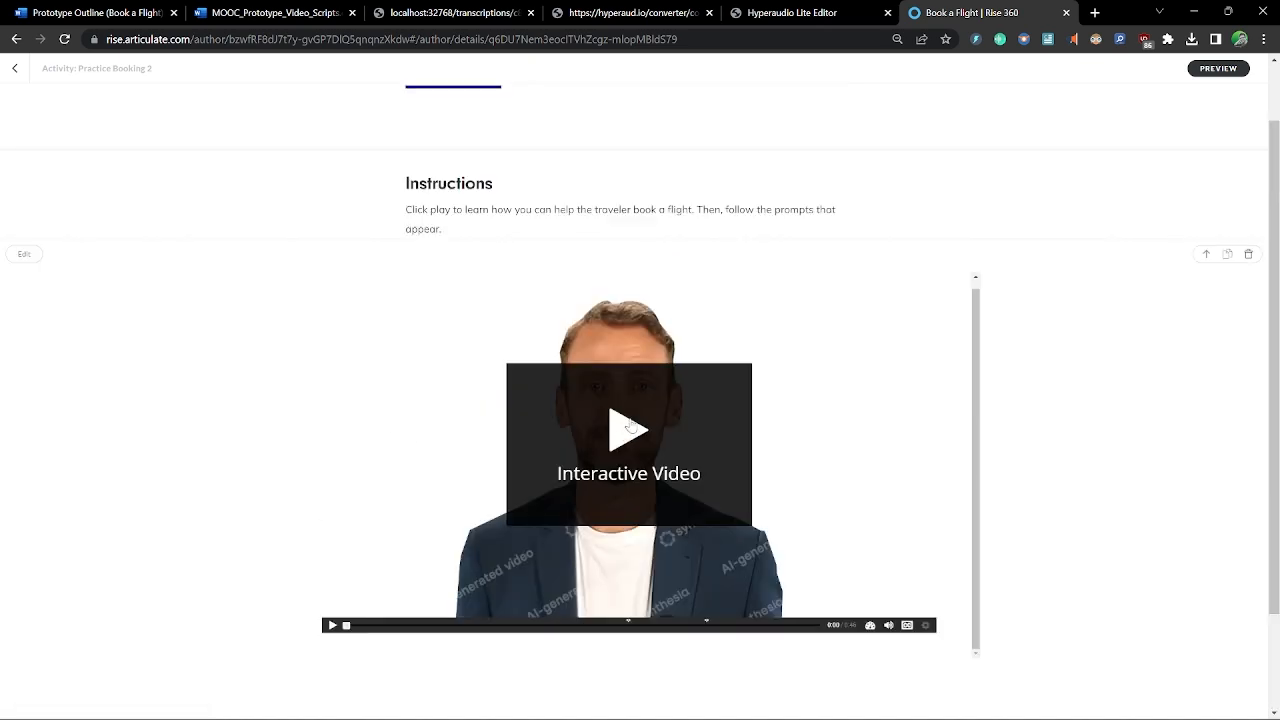